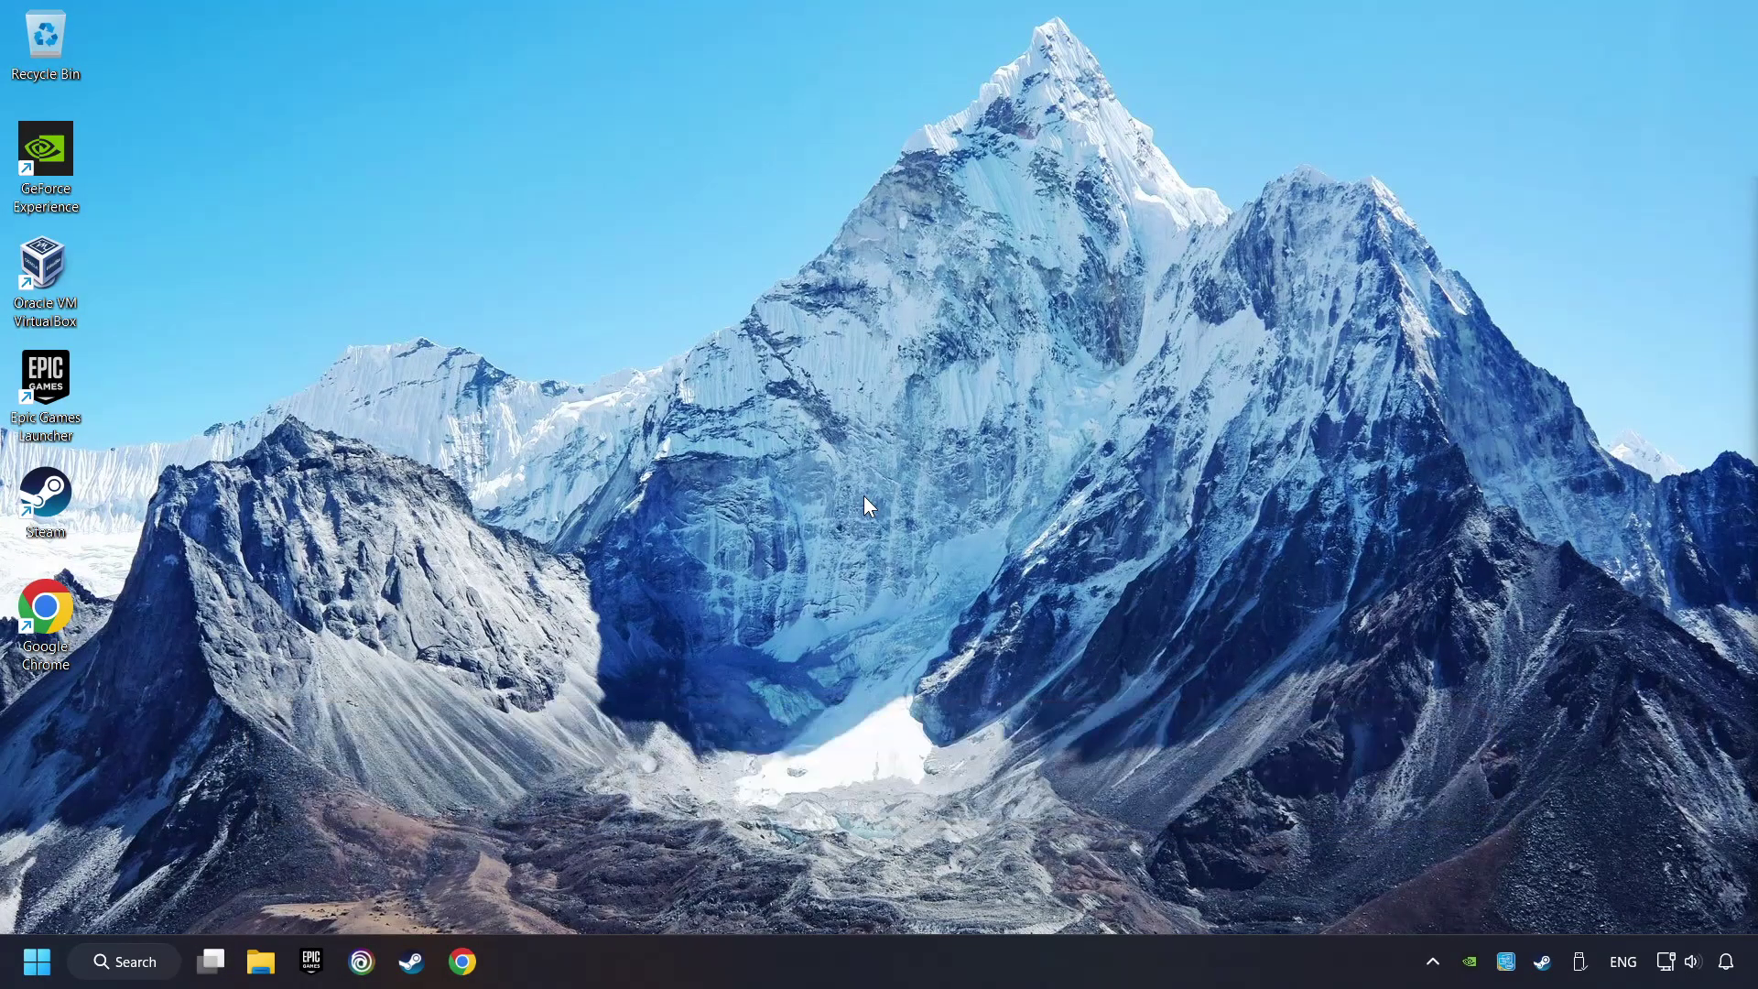
# - Search Windows for "device manager"
pyautogui.click(128, 966)
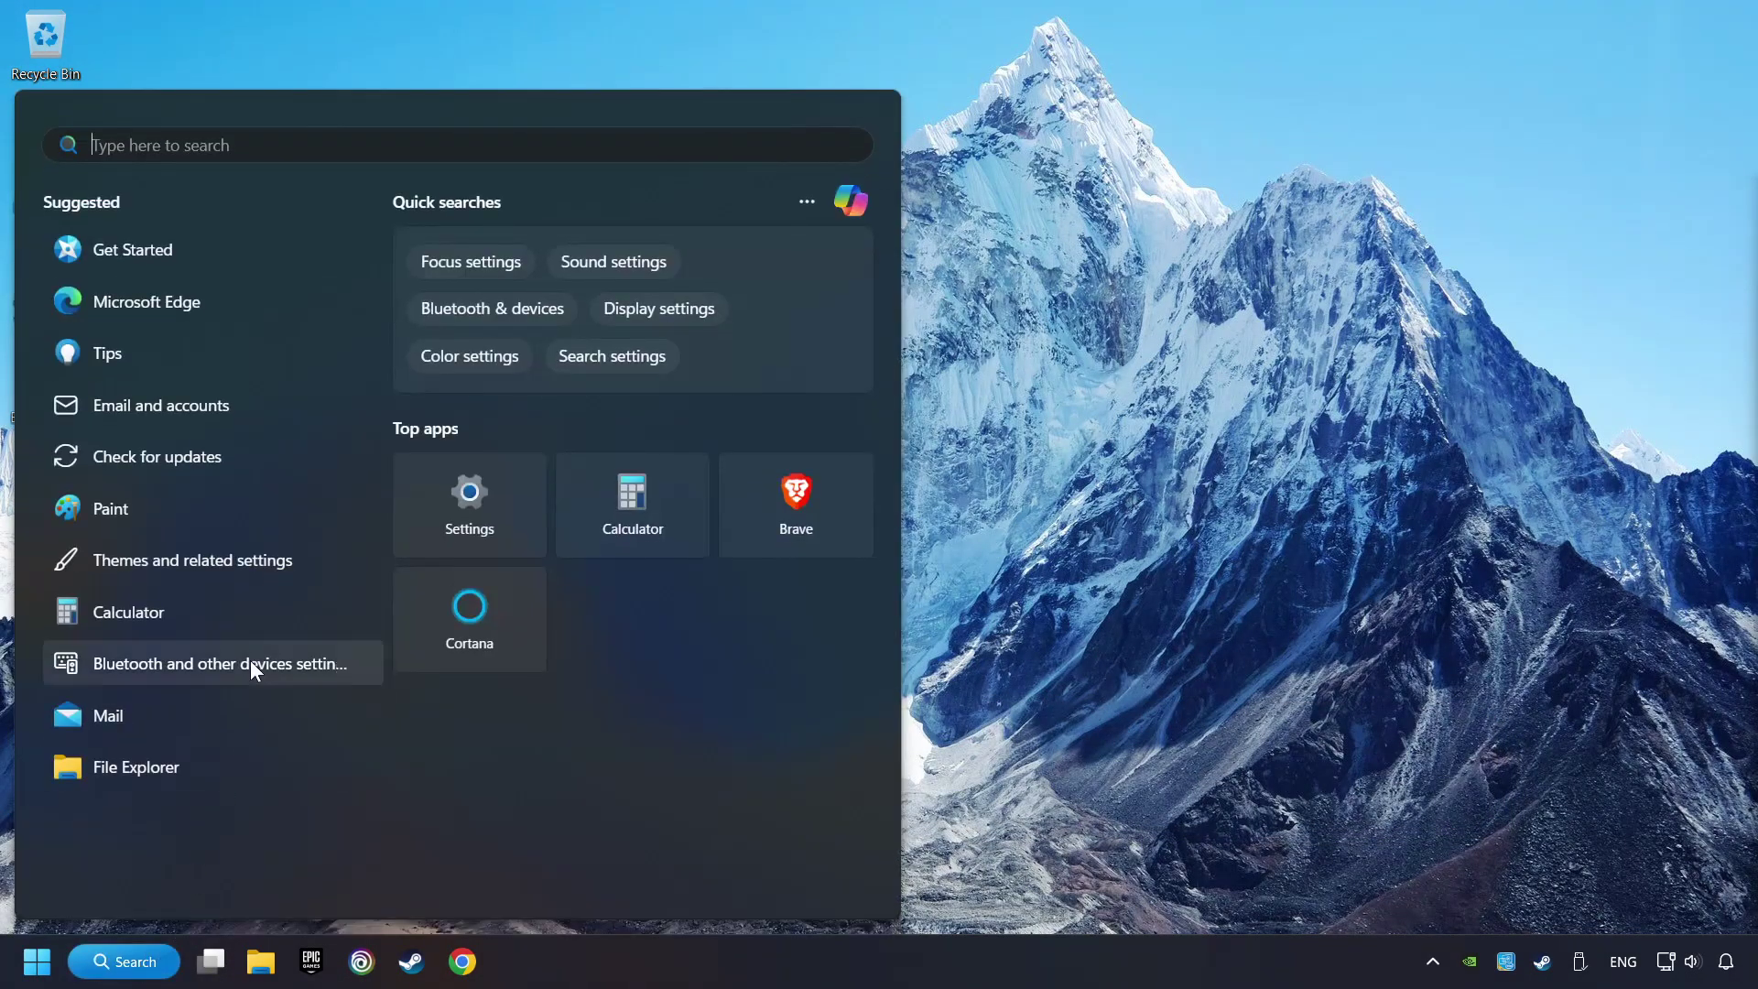
pyautogui.write('device manager')
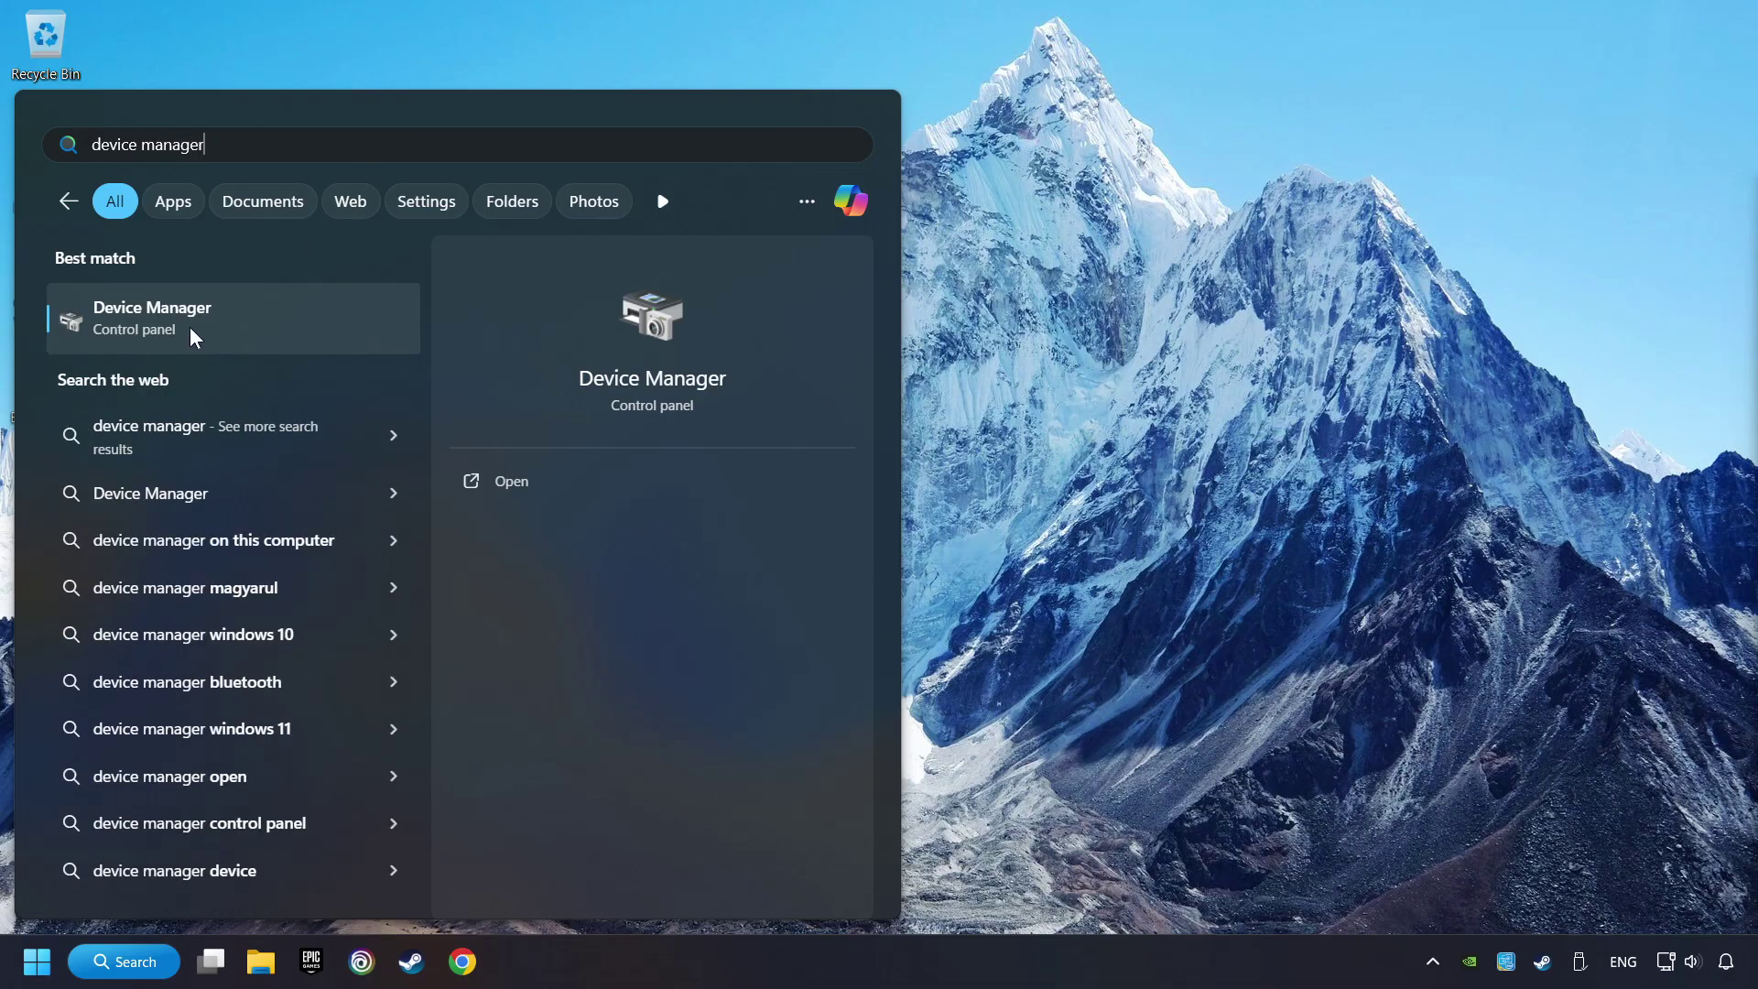
# - Run an automatic driver search for the NVIDIA GeForce GTX 1050 Ti; the best driver is already installed
pyautogui.click(357, 323)
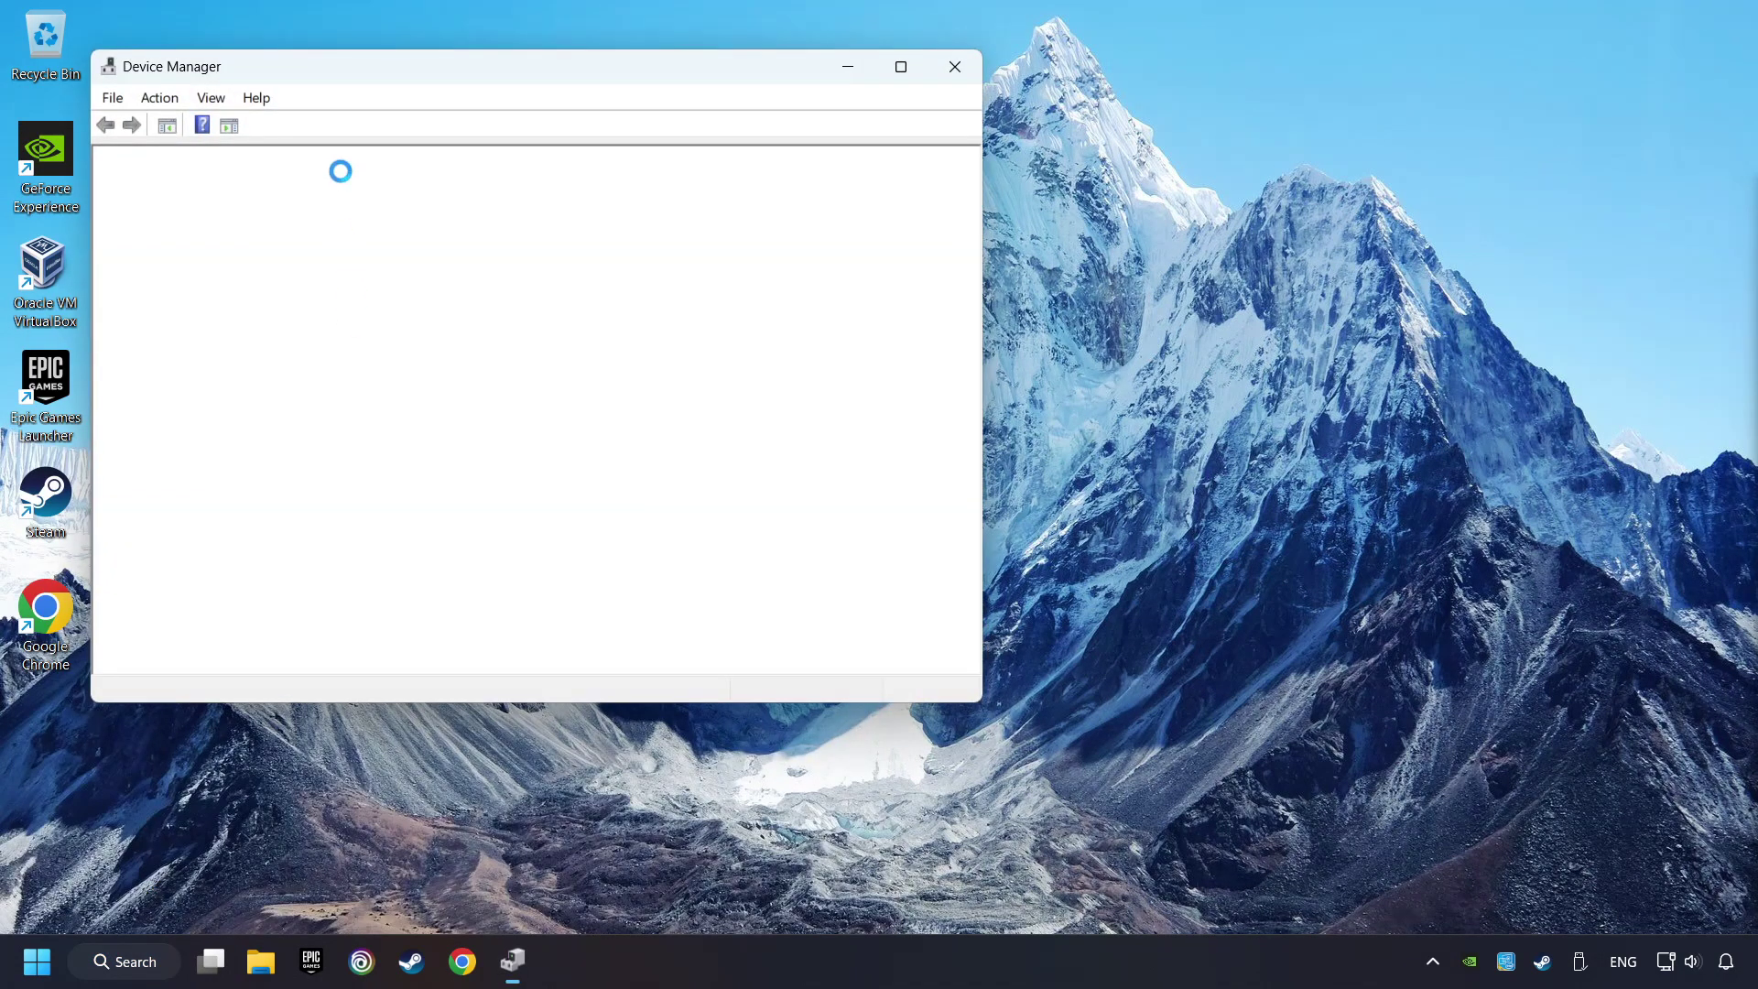
pyautogui.moveTo(356, 75); pyautogui.dragTo(666, 164)
pyautogui.click(482, 337)
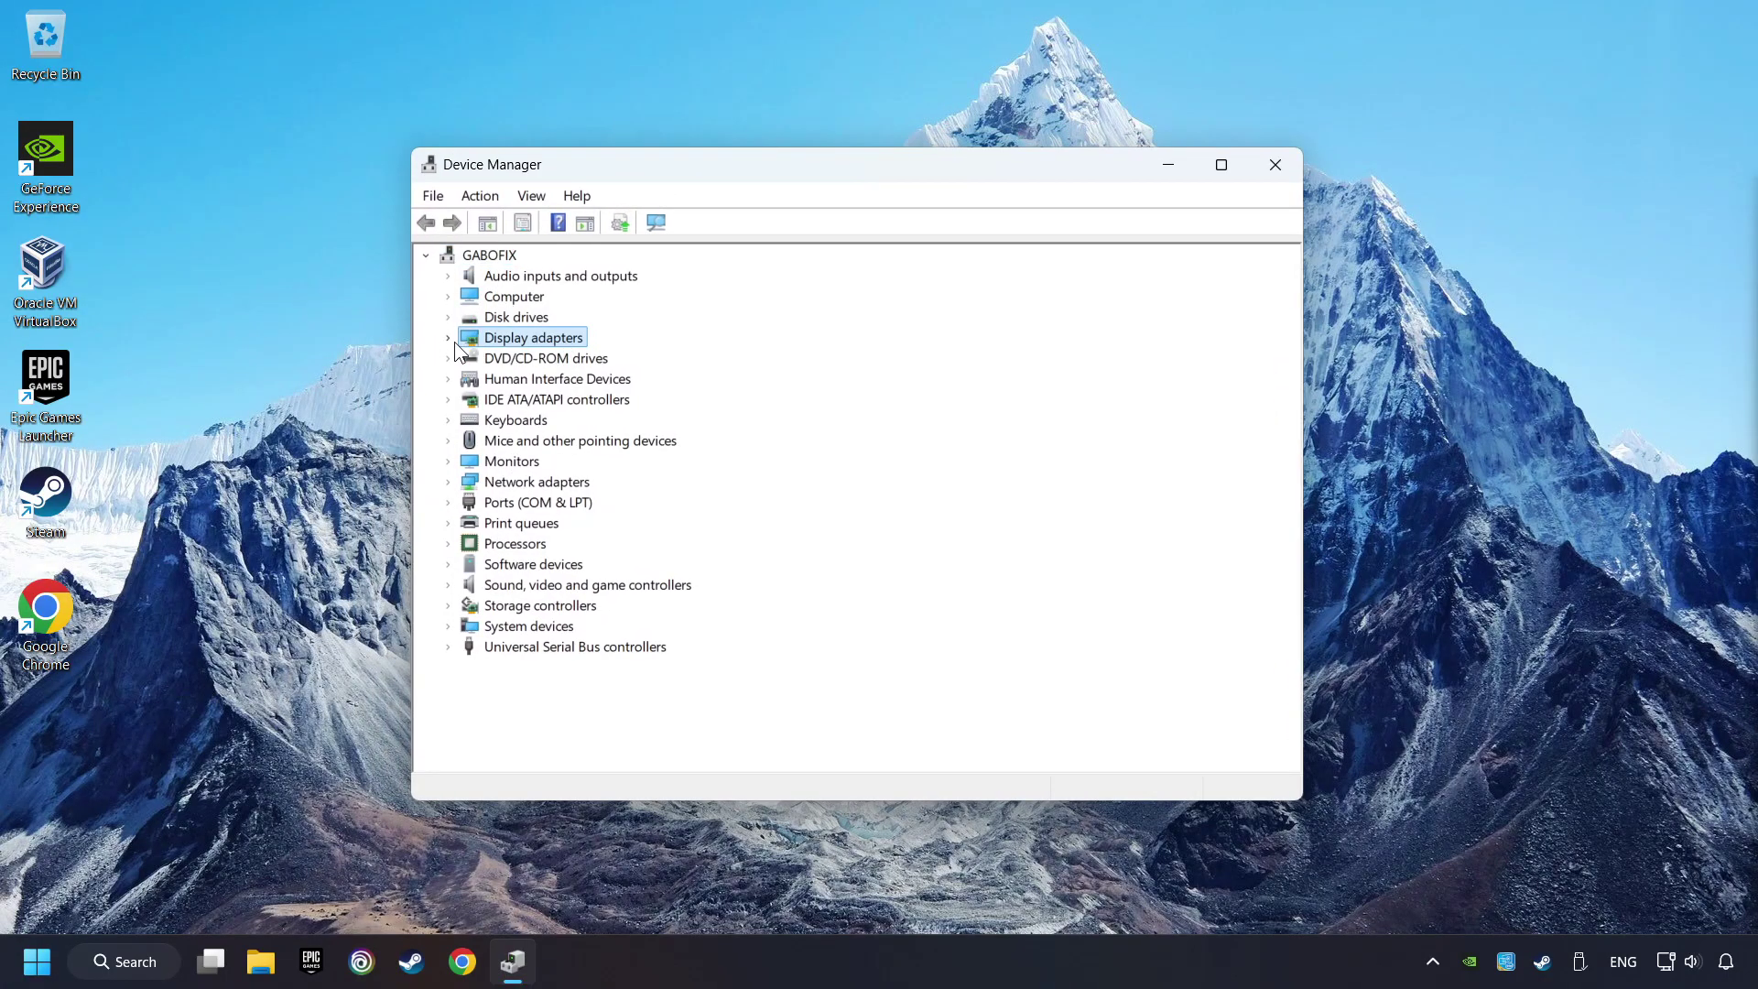
pyautogui.click(451, 340)
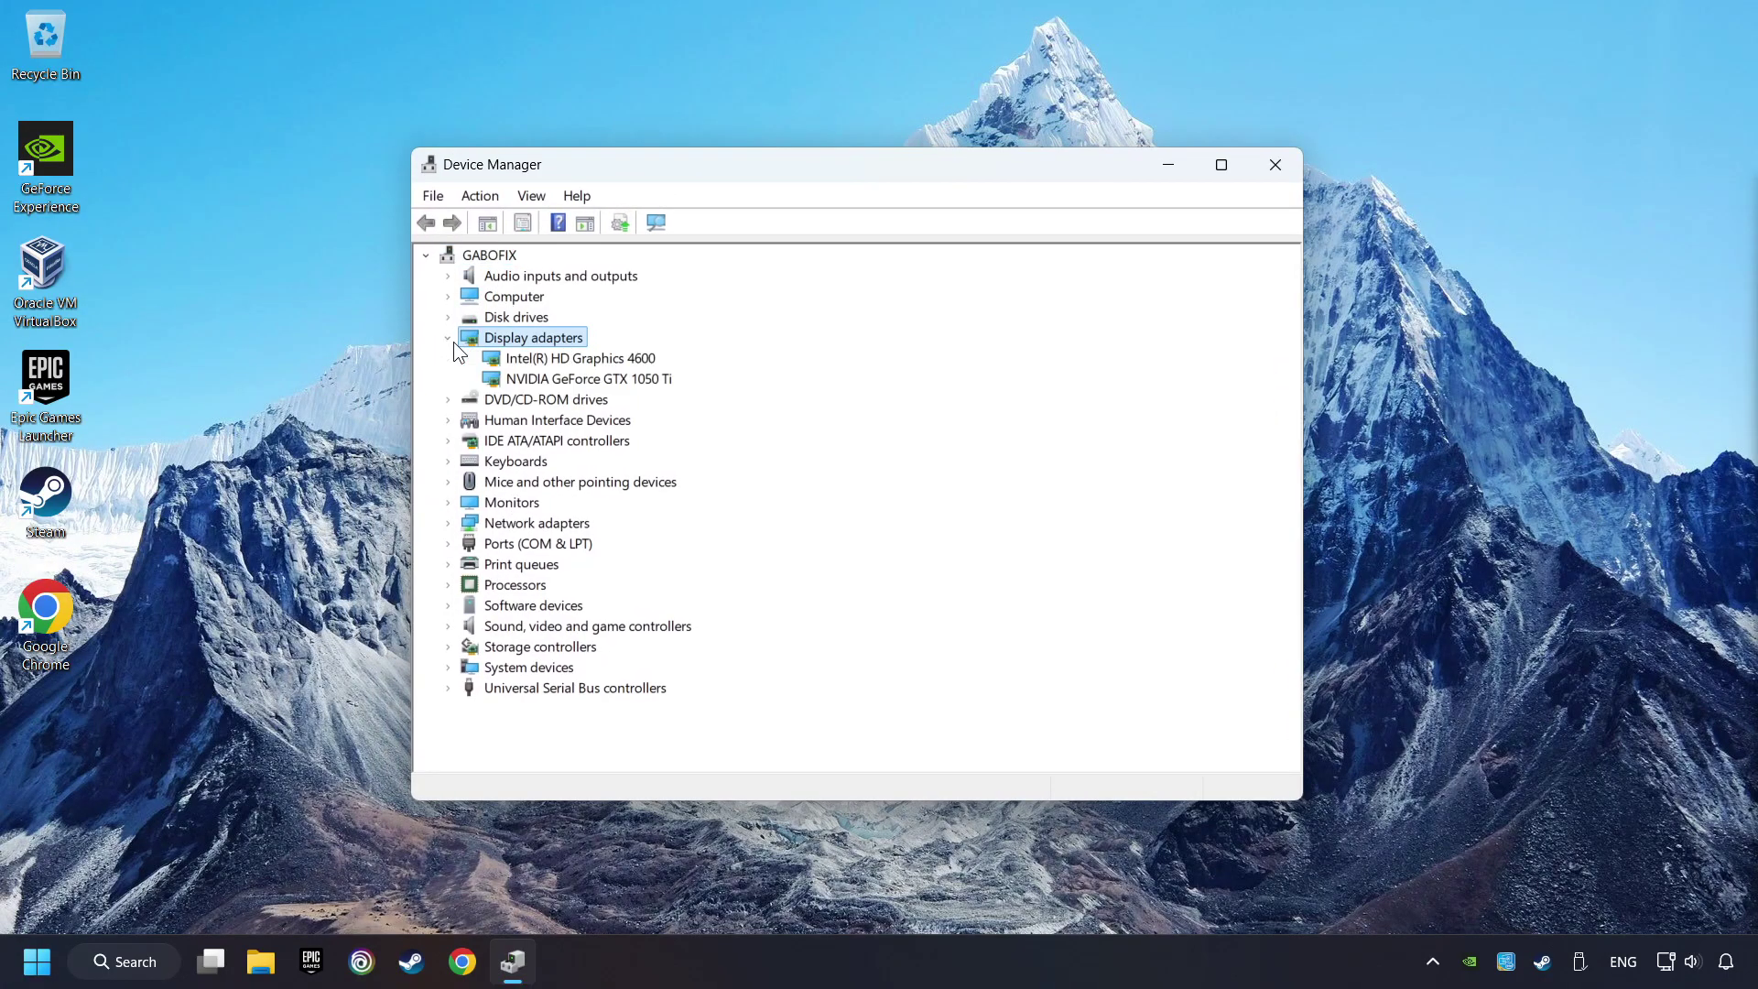
pyautogui.click(494, 379)
pyautogui.rightClick(612, 377)
pyautogui.click(813, 391)
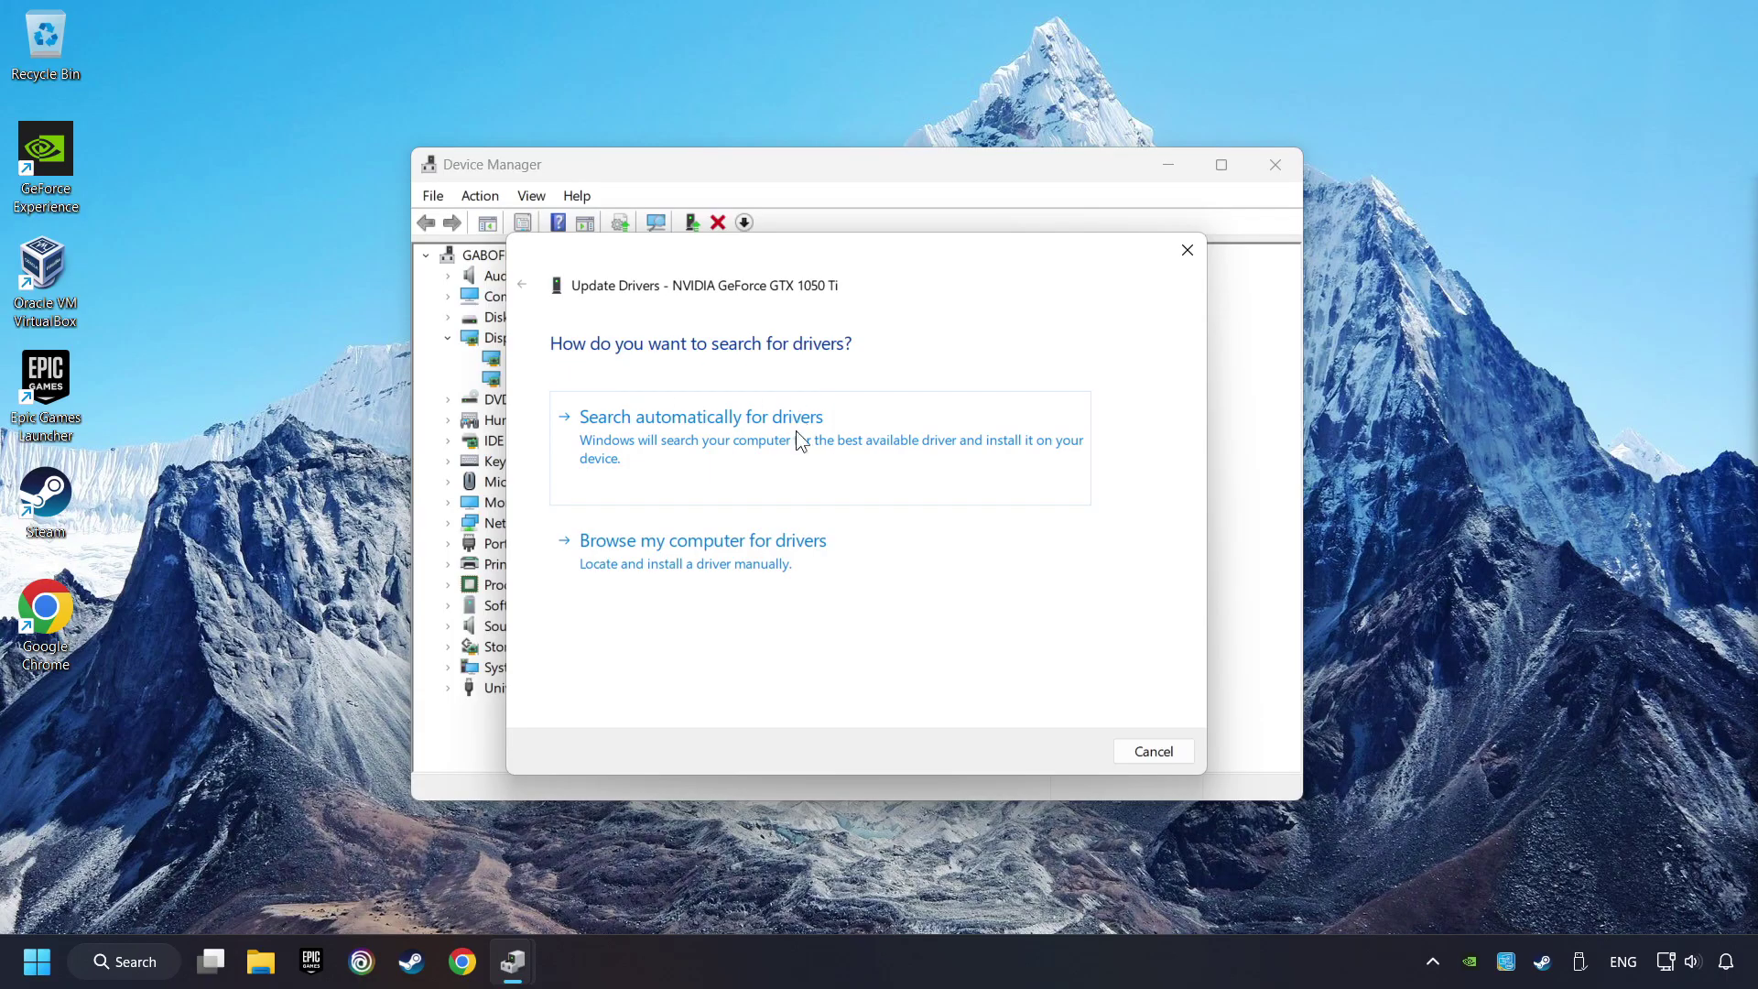
pyautogui.click(773, 436)
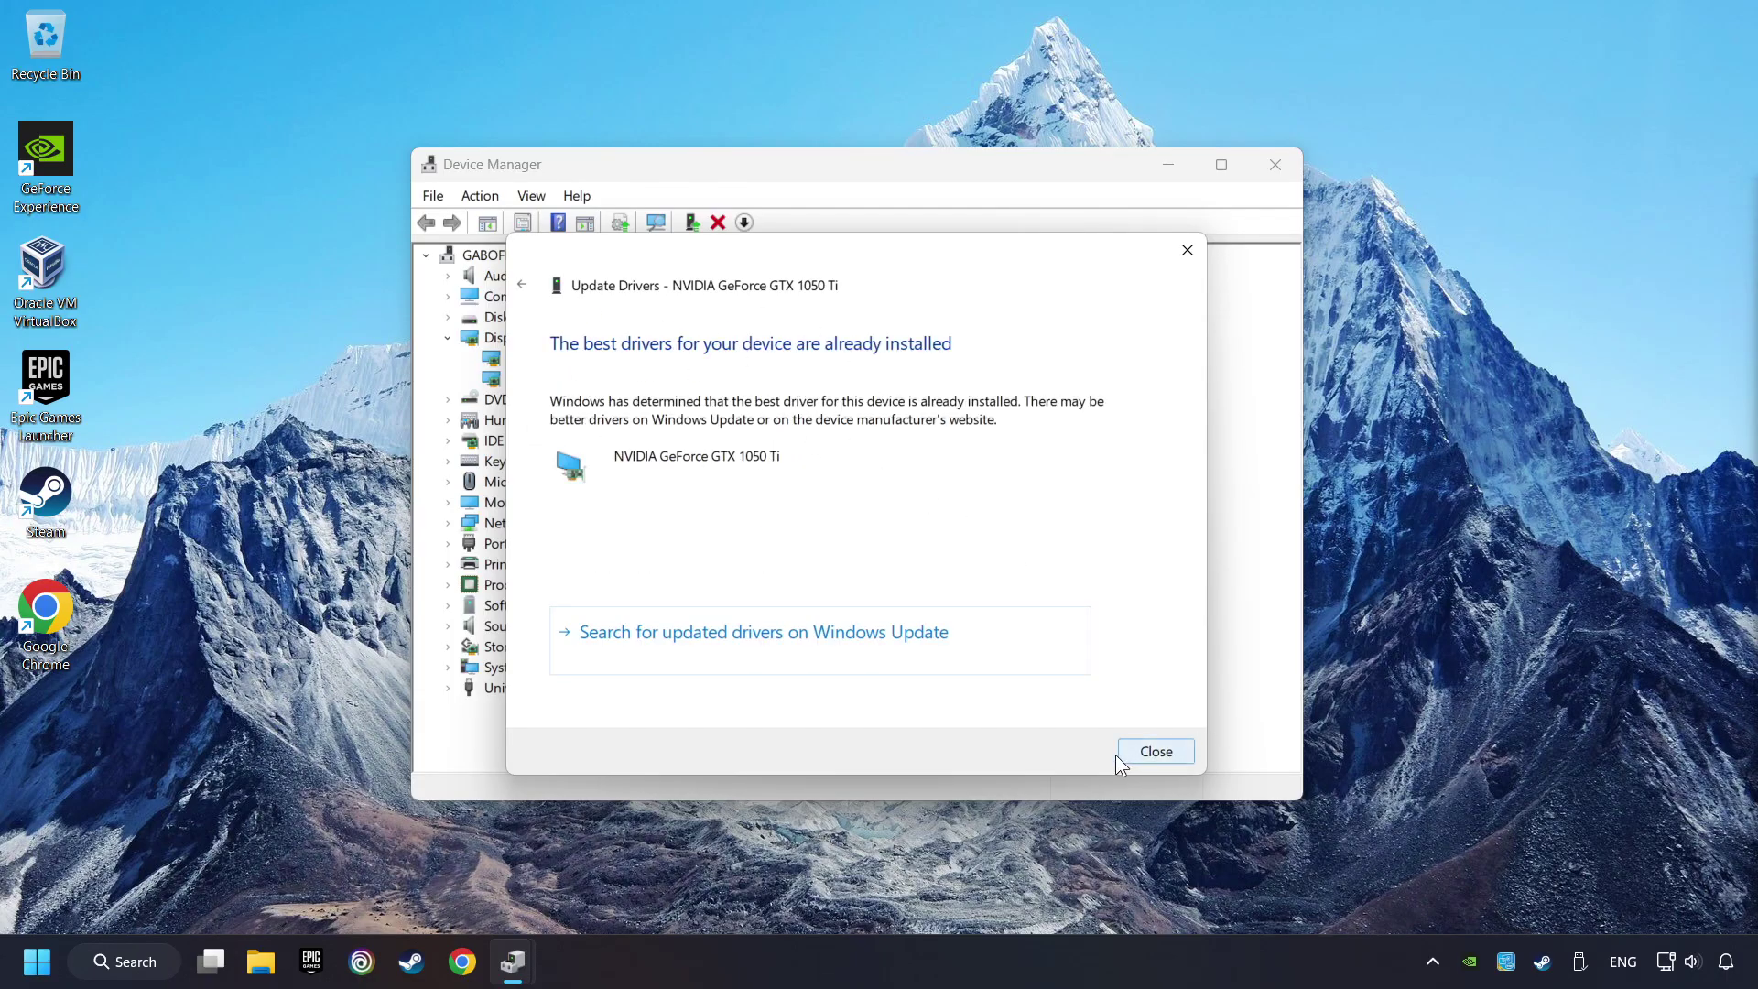
pyautogui.click(1157, 751)
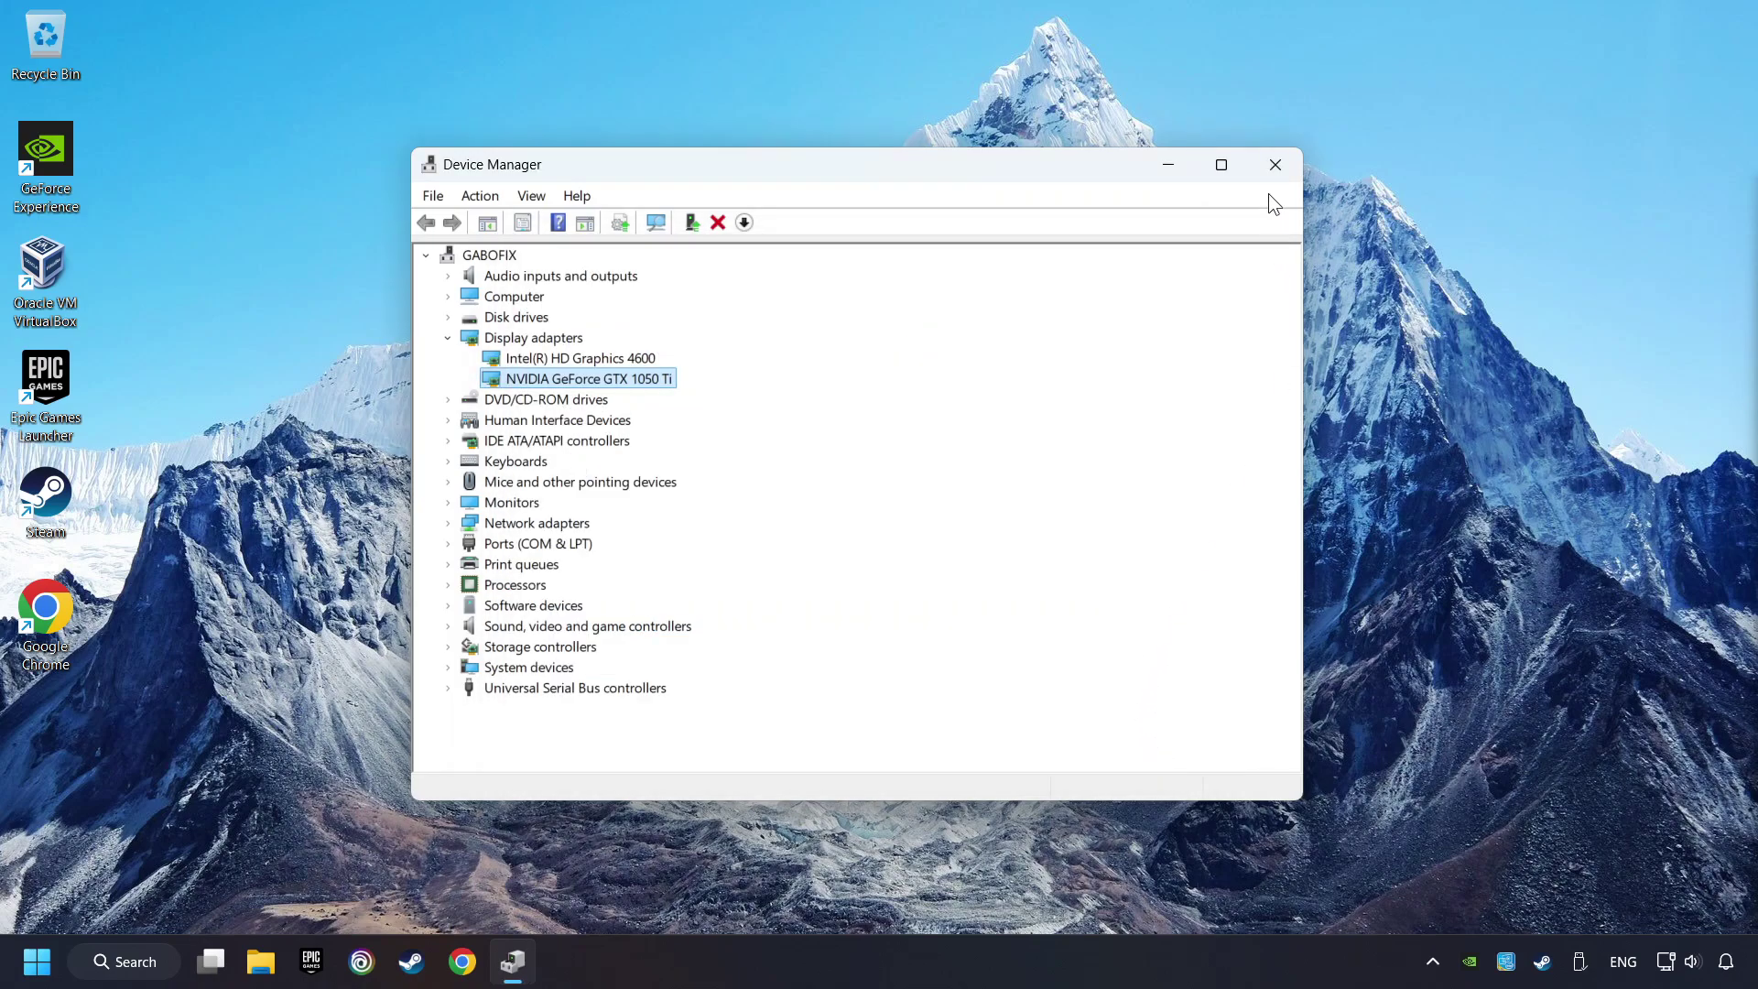
# - Close Device Manager and Google "nvidia geforce driver download" in Chrome
pyautogui.click(1275, 166)
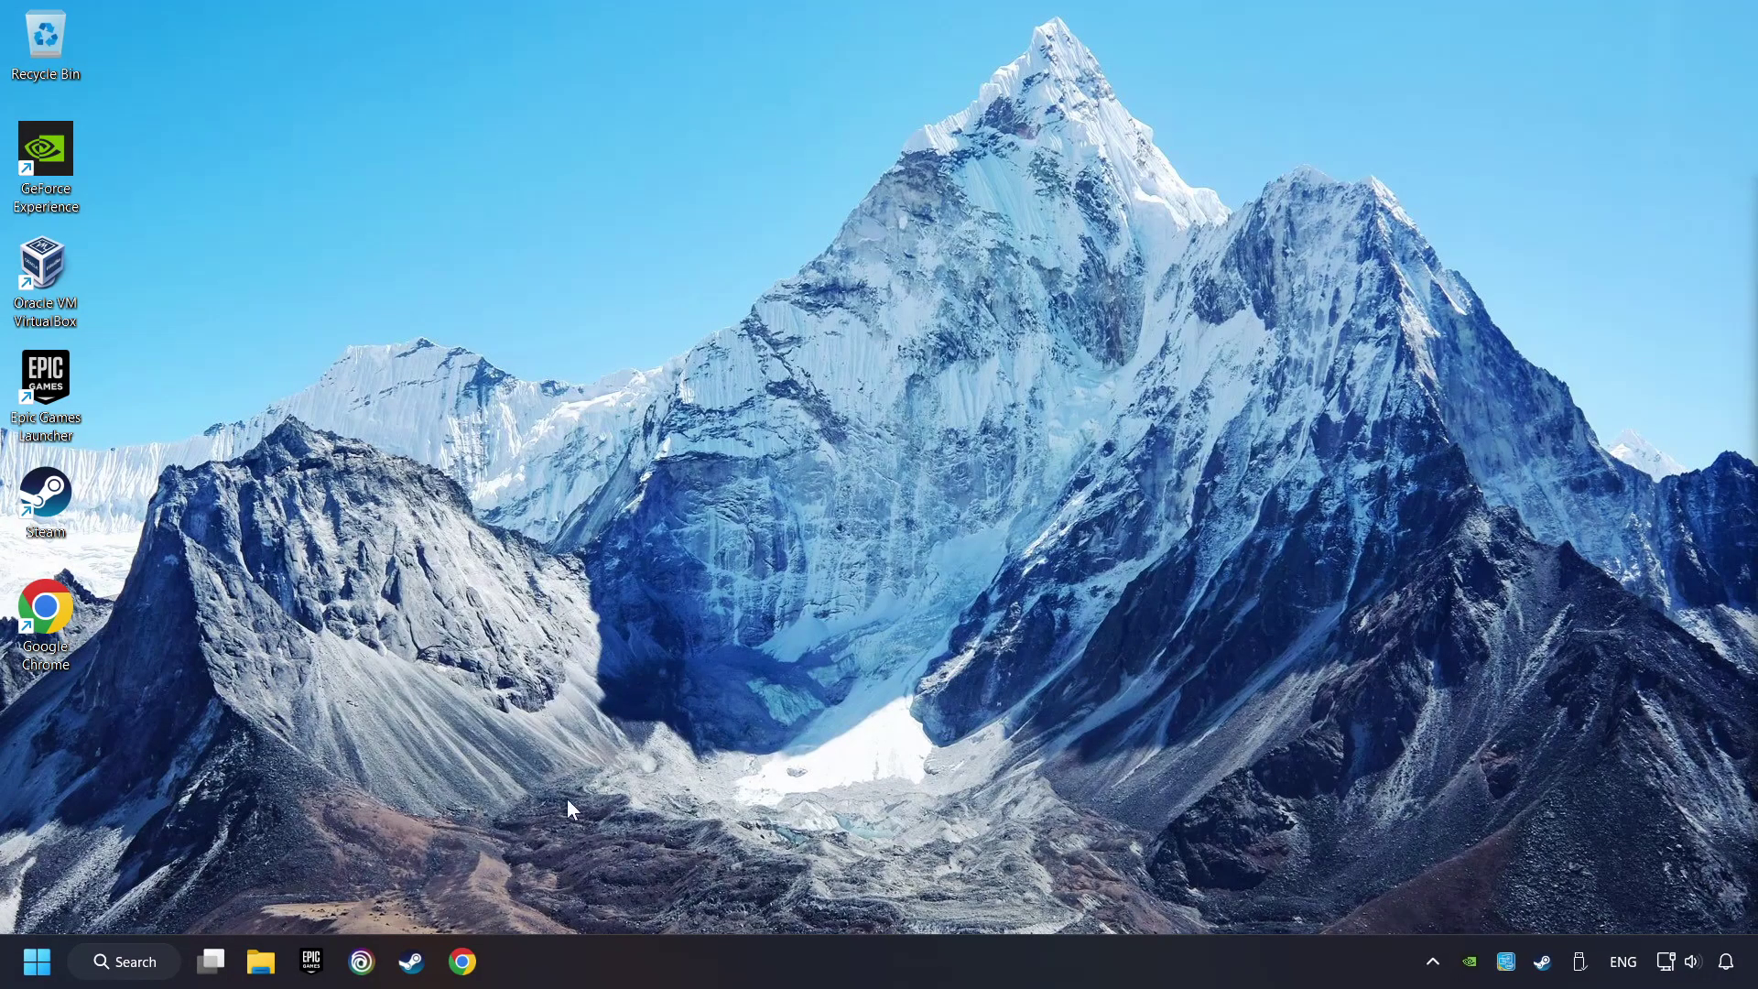
pyautogui.click(455, 976)
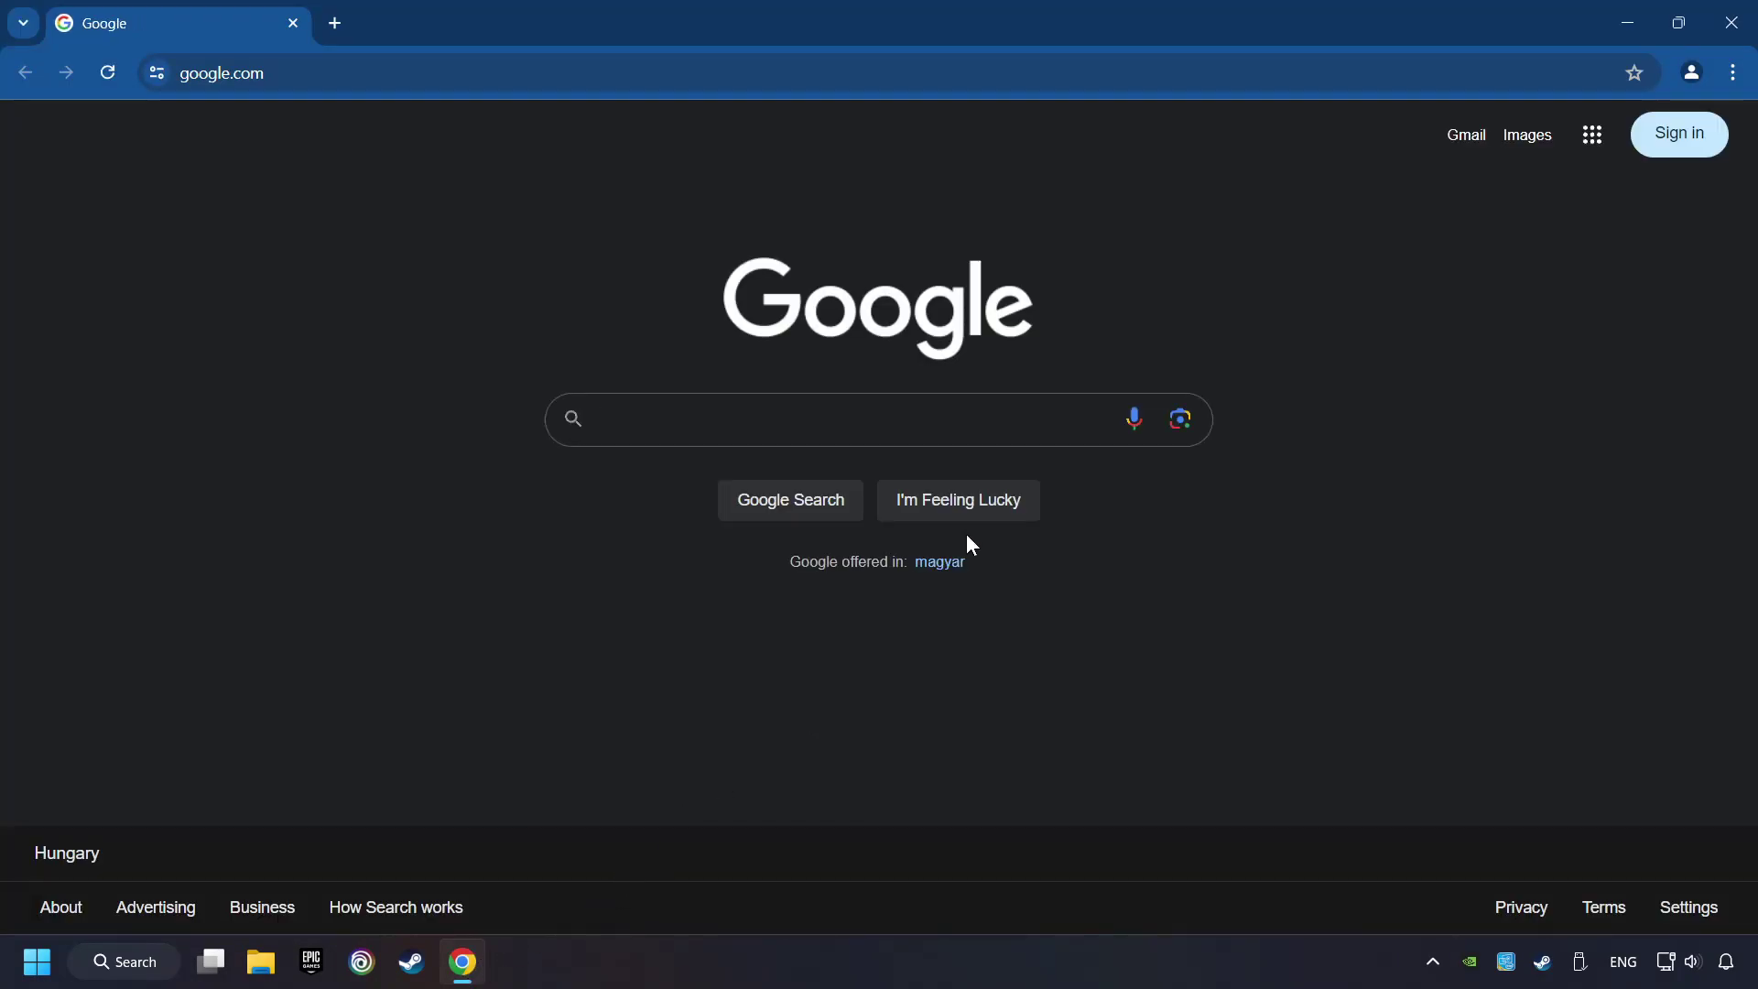
pyautogui.click(1000, 419)
pyautogui.write('nv')
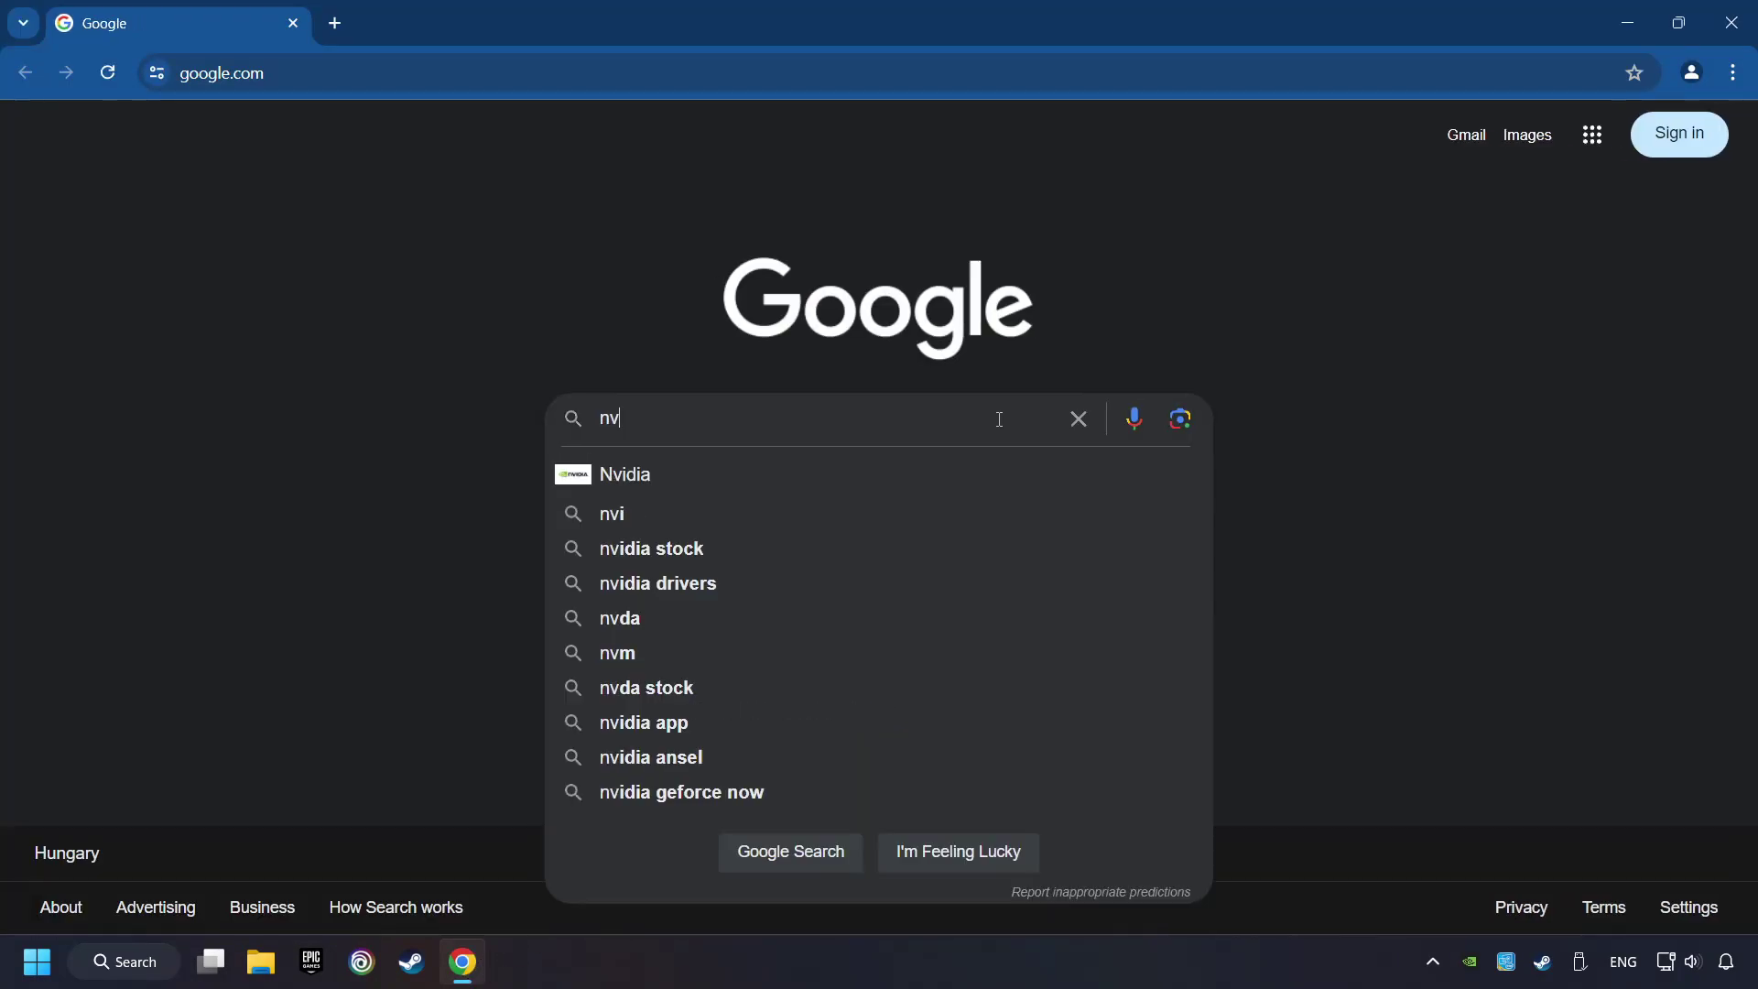
pyautogui.write('idia geforce driver download')
pyautogui.press('Return')
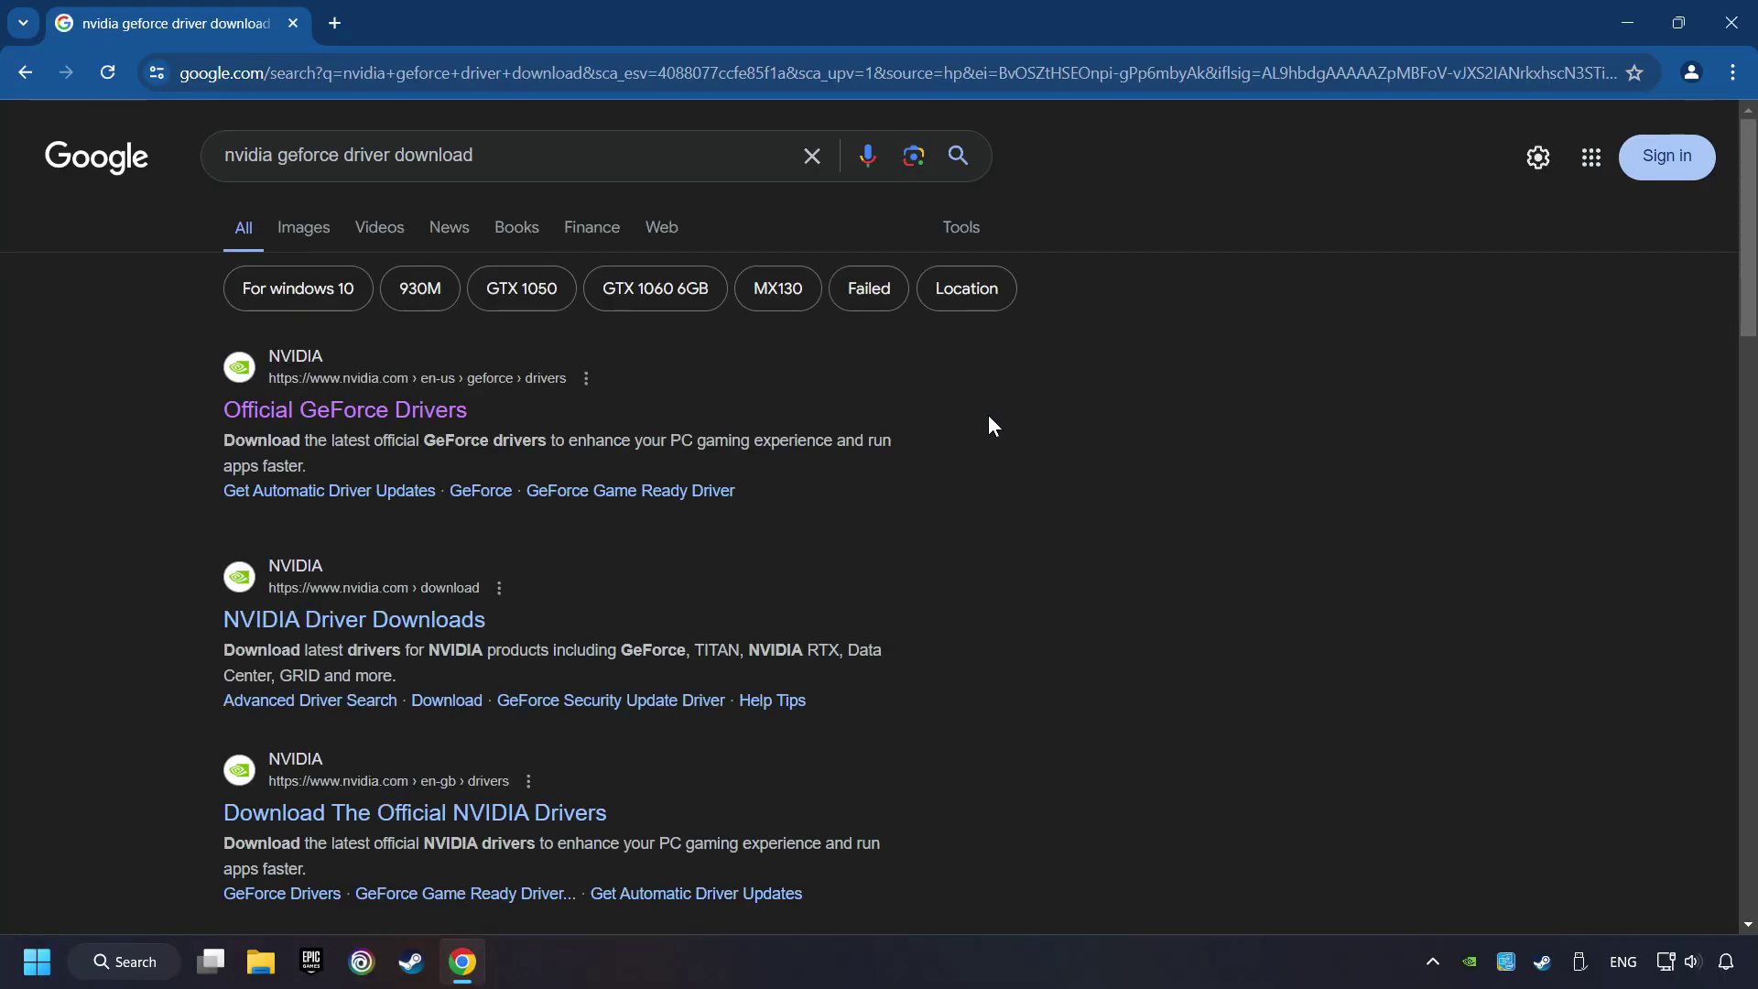
# - Download GeForce_Experience_v3.28.0.417.exe from the Official GeForce Drivers page and launch it
pyautogui.click(371, 414)
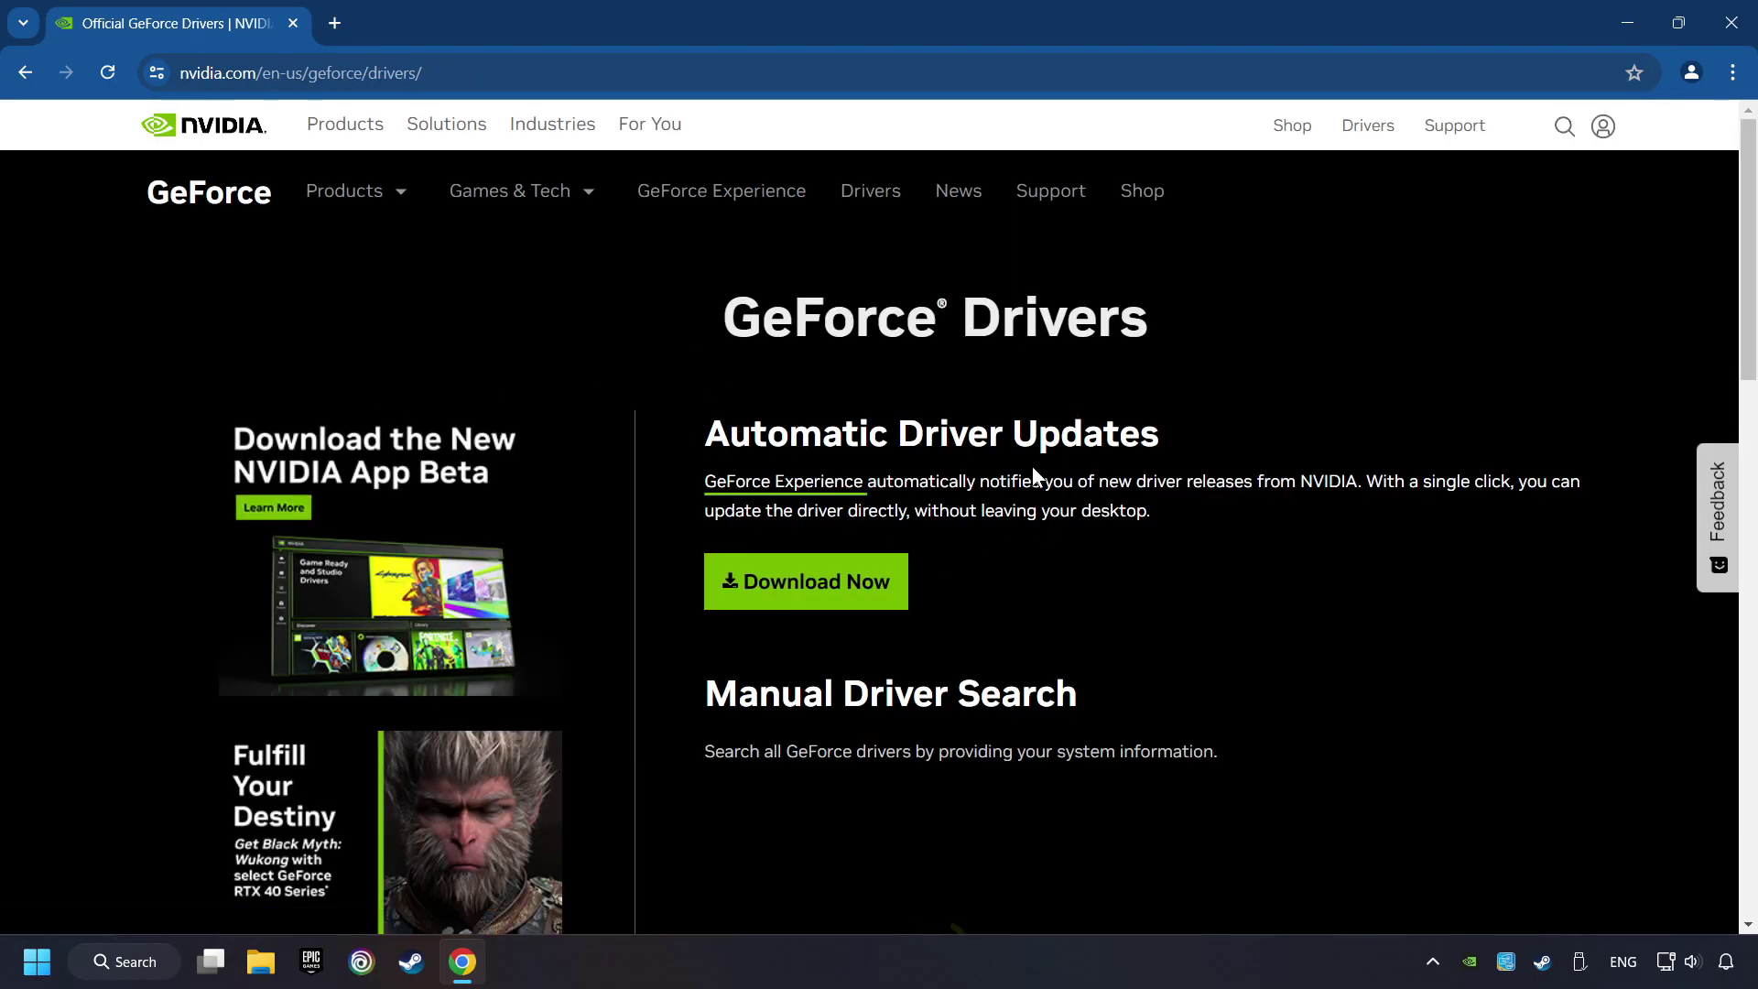
pyautogui.click(831, 605)
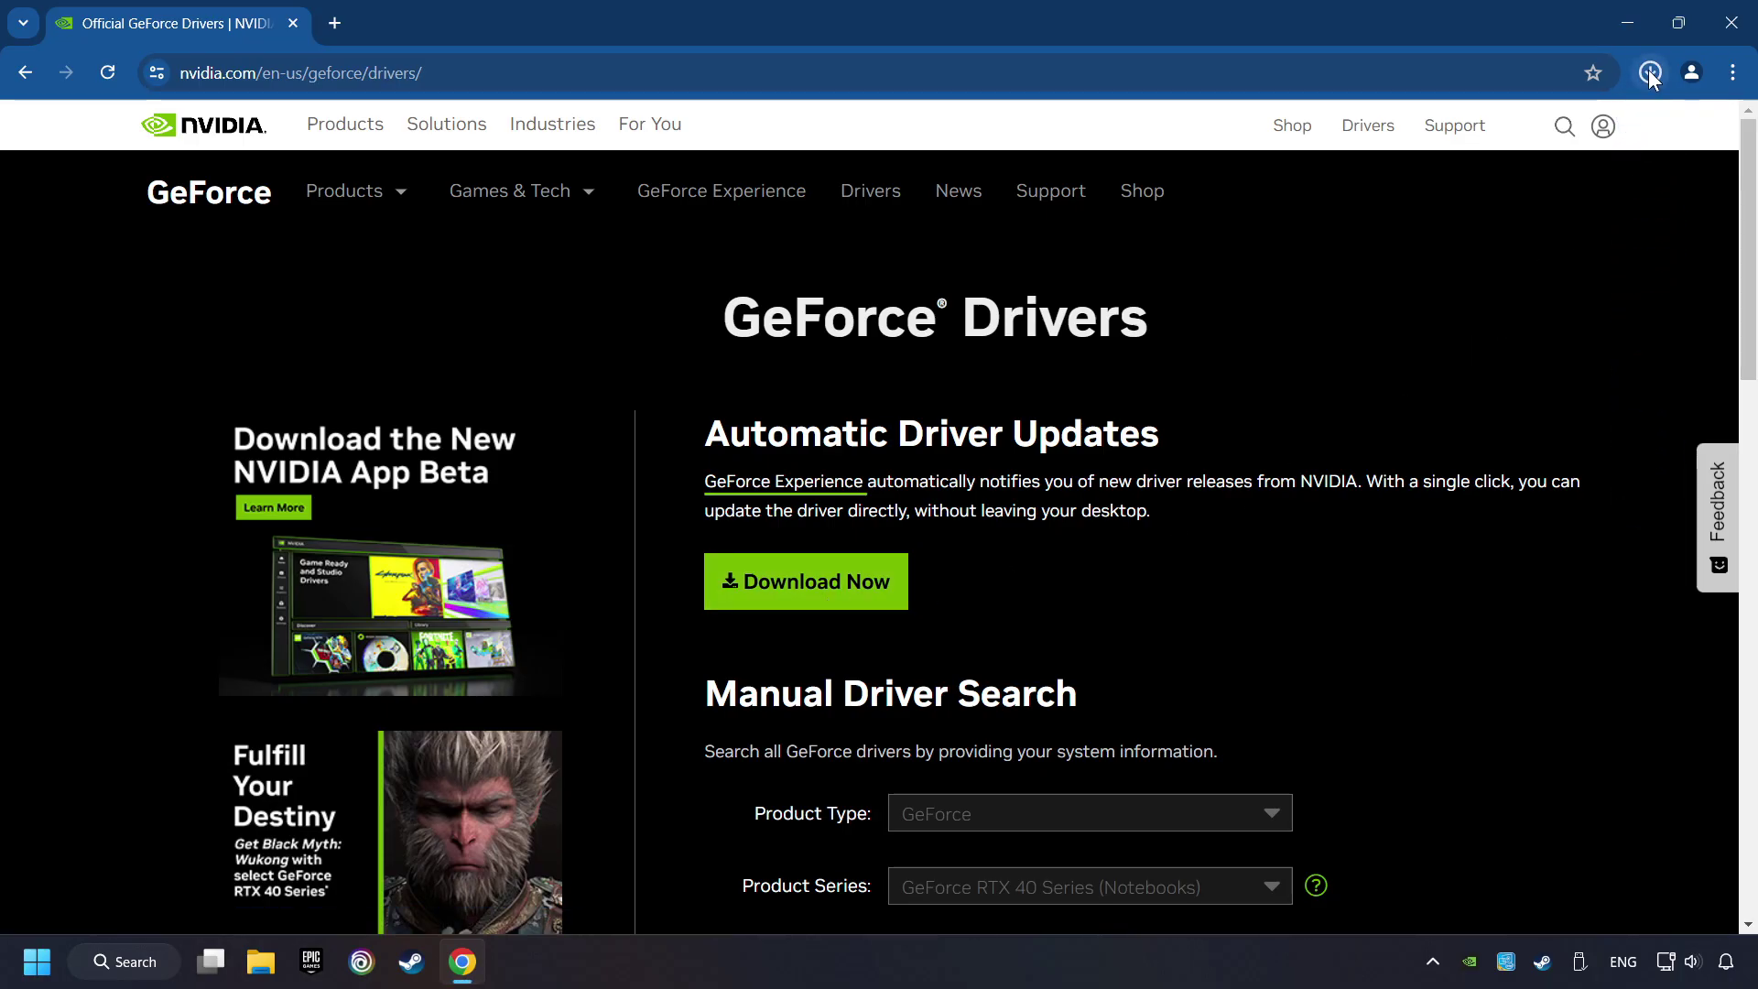
pyautogui.click(1650, 72)
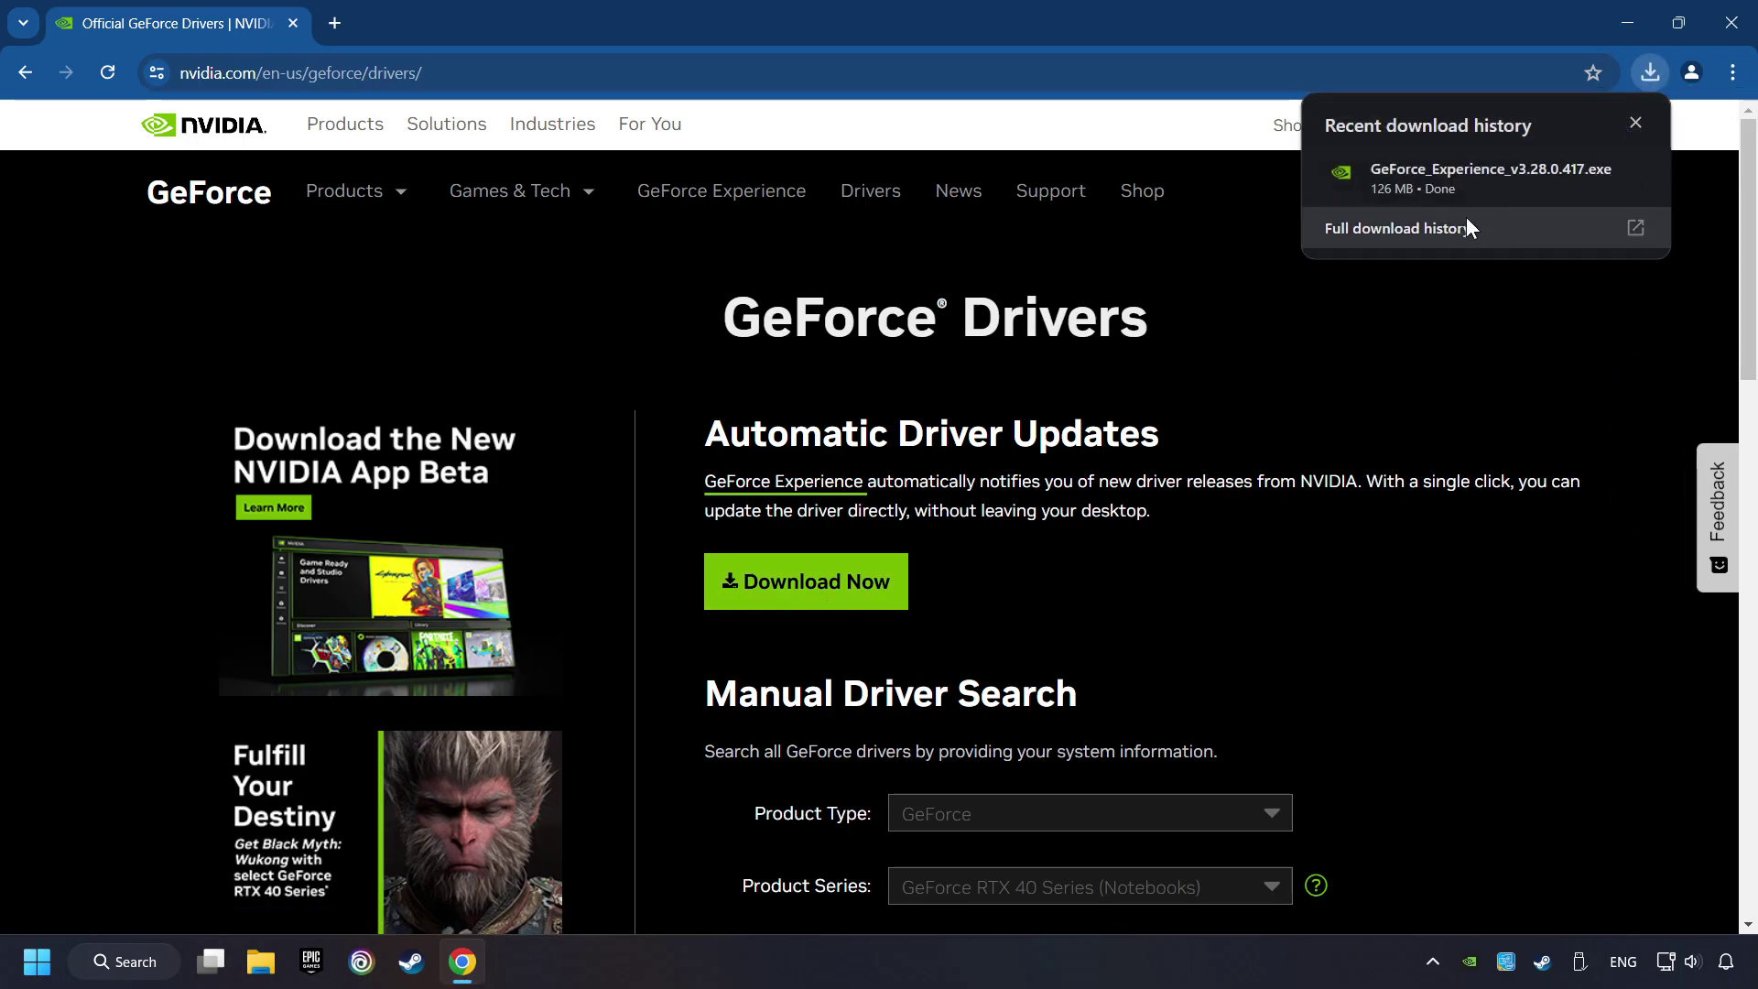
pyautogui.click(1498, 192)
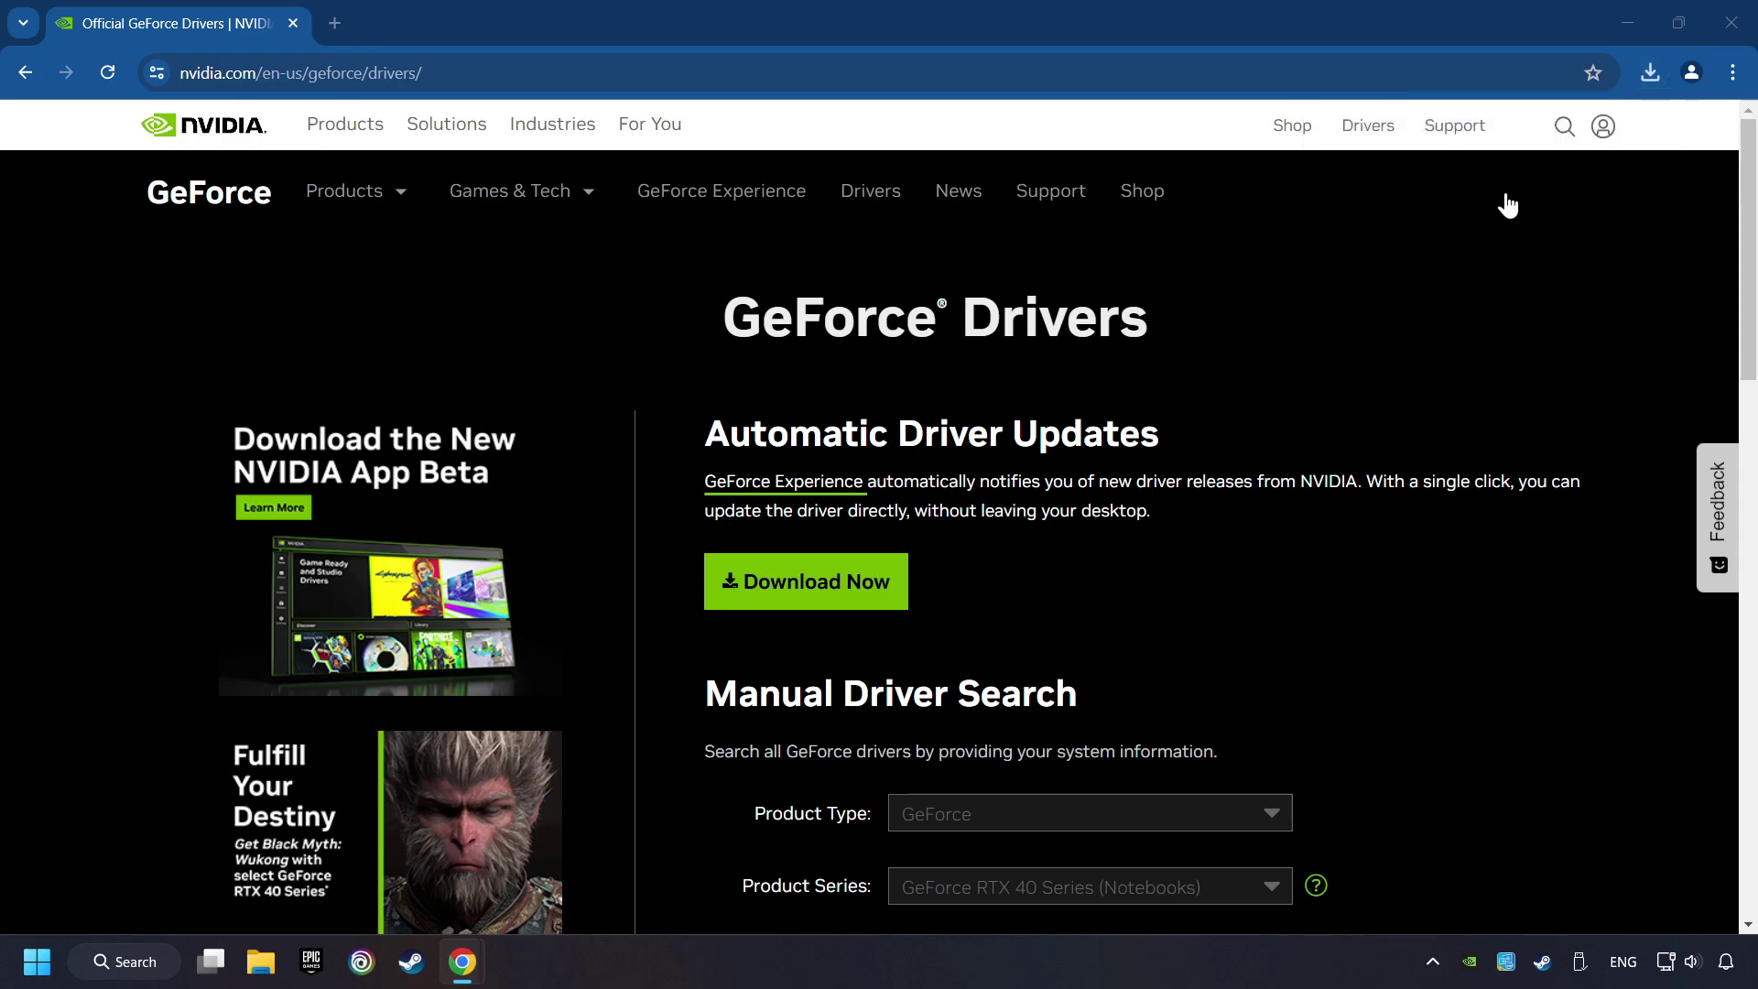
# - Close Chrome and agree to install GeForce Experience 3.28.0.417
pyautogui.click(1734, 28)
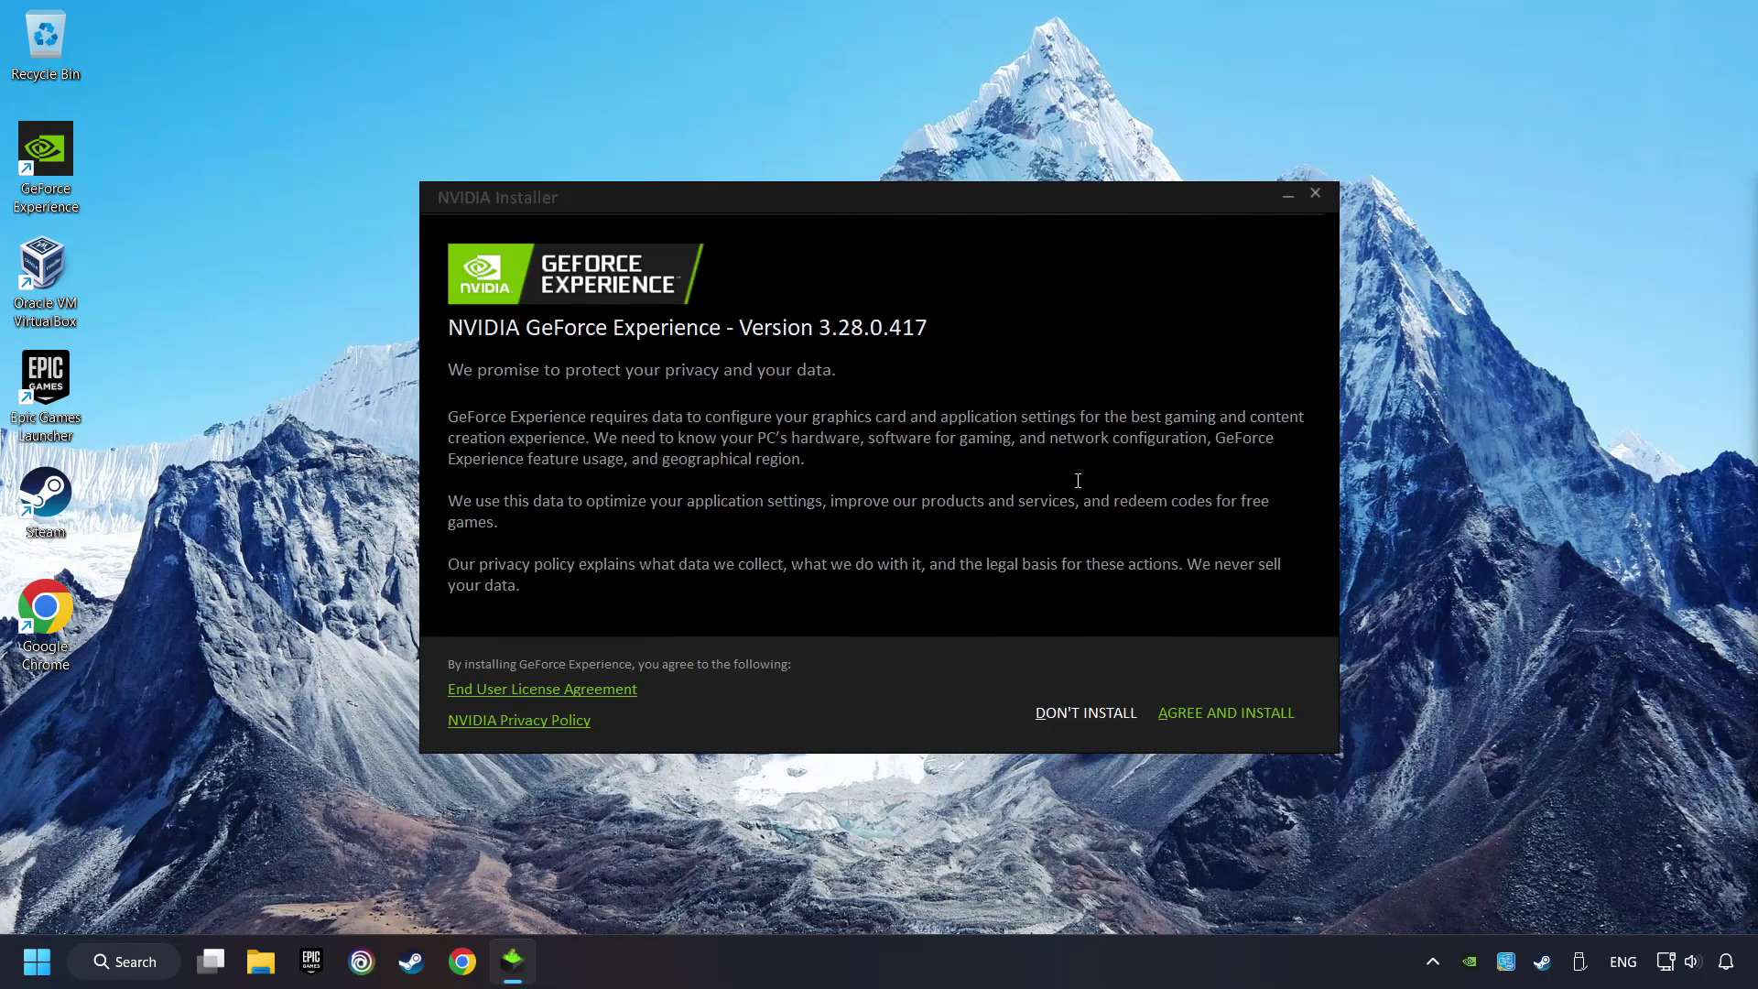
pyautogui.click(1254, 722)
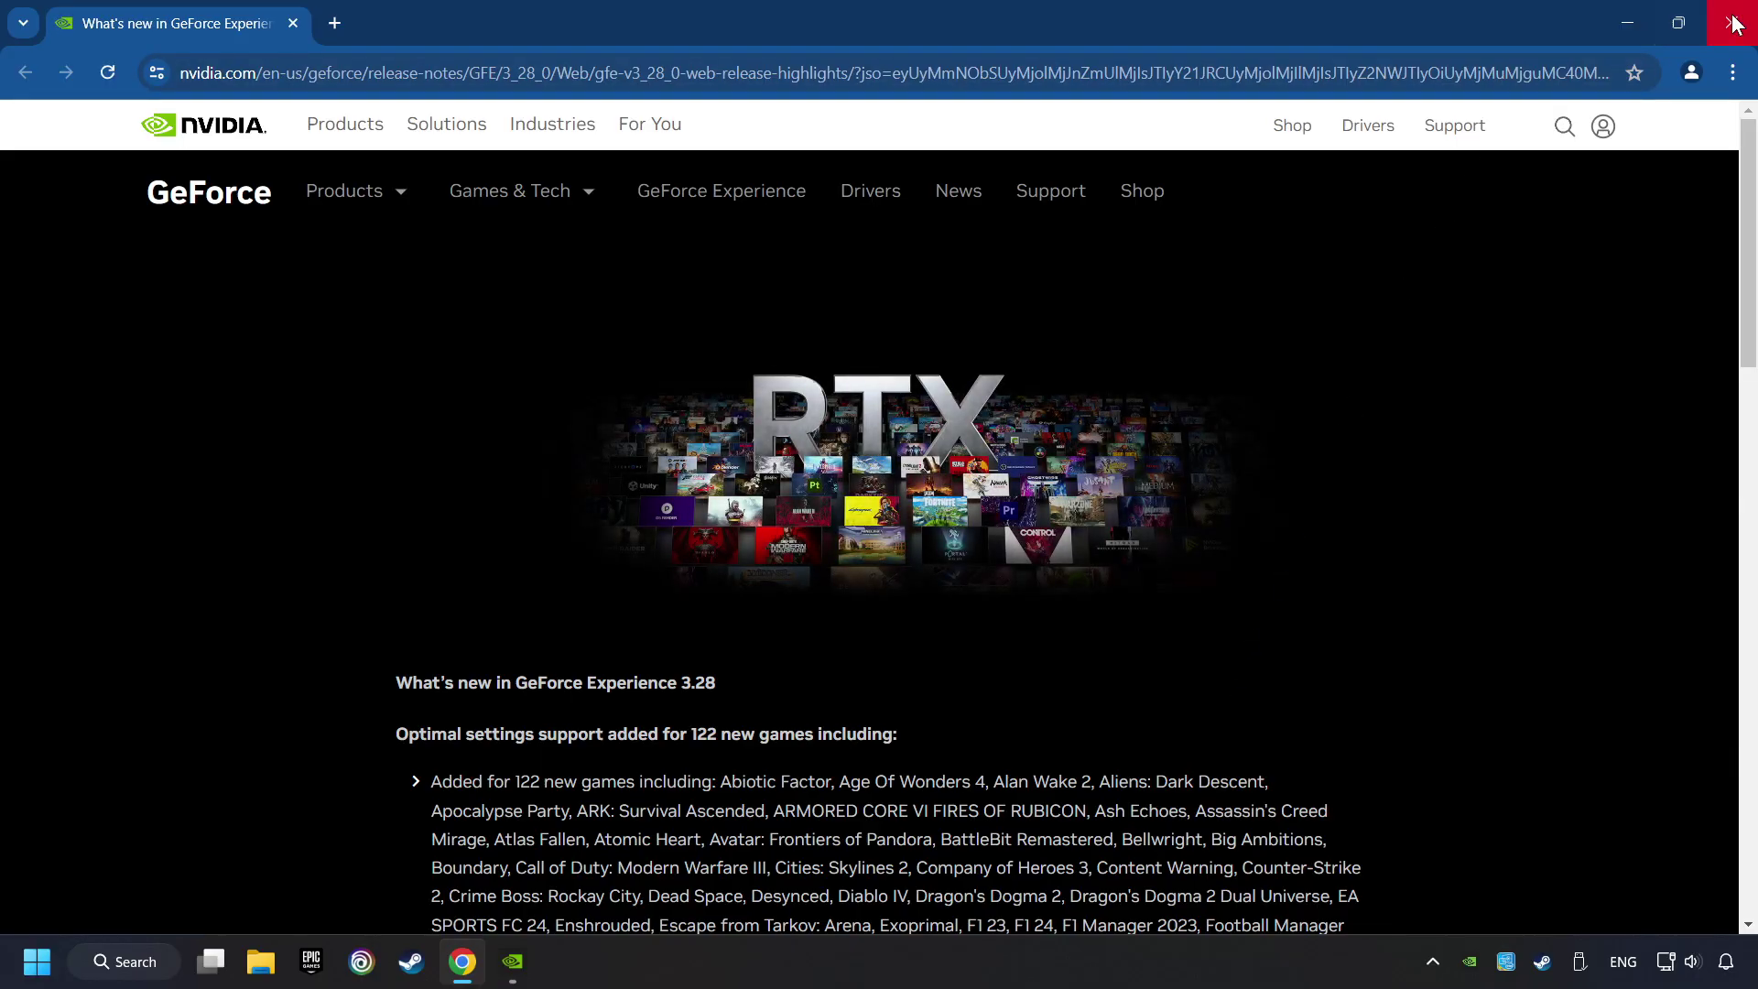
# - Close the release notes, confirm Game Ready Driver 556.12 is current, then close GeForce Experience
pyautogui.click(1735, 23)
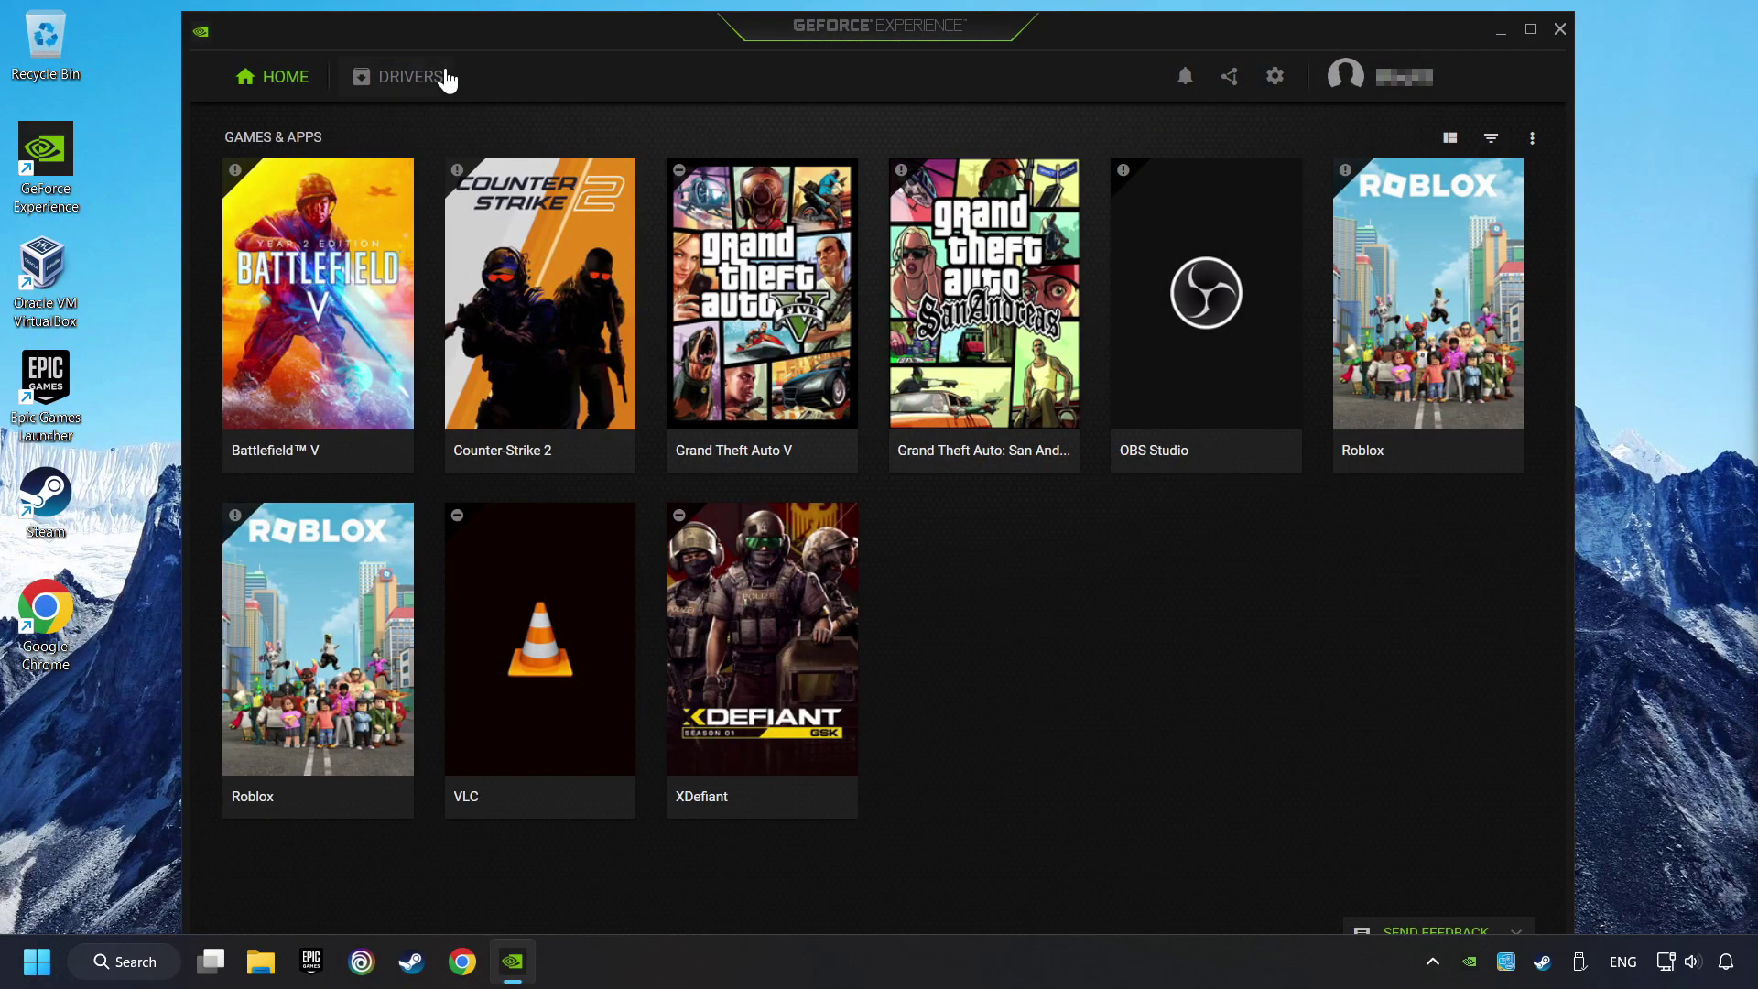
pyautogui.click(403, 90)
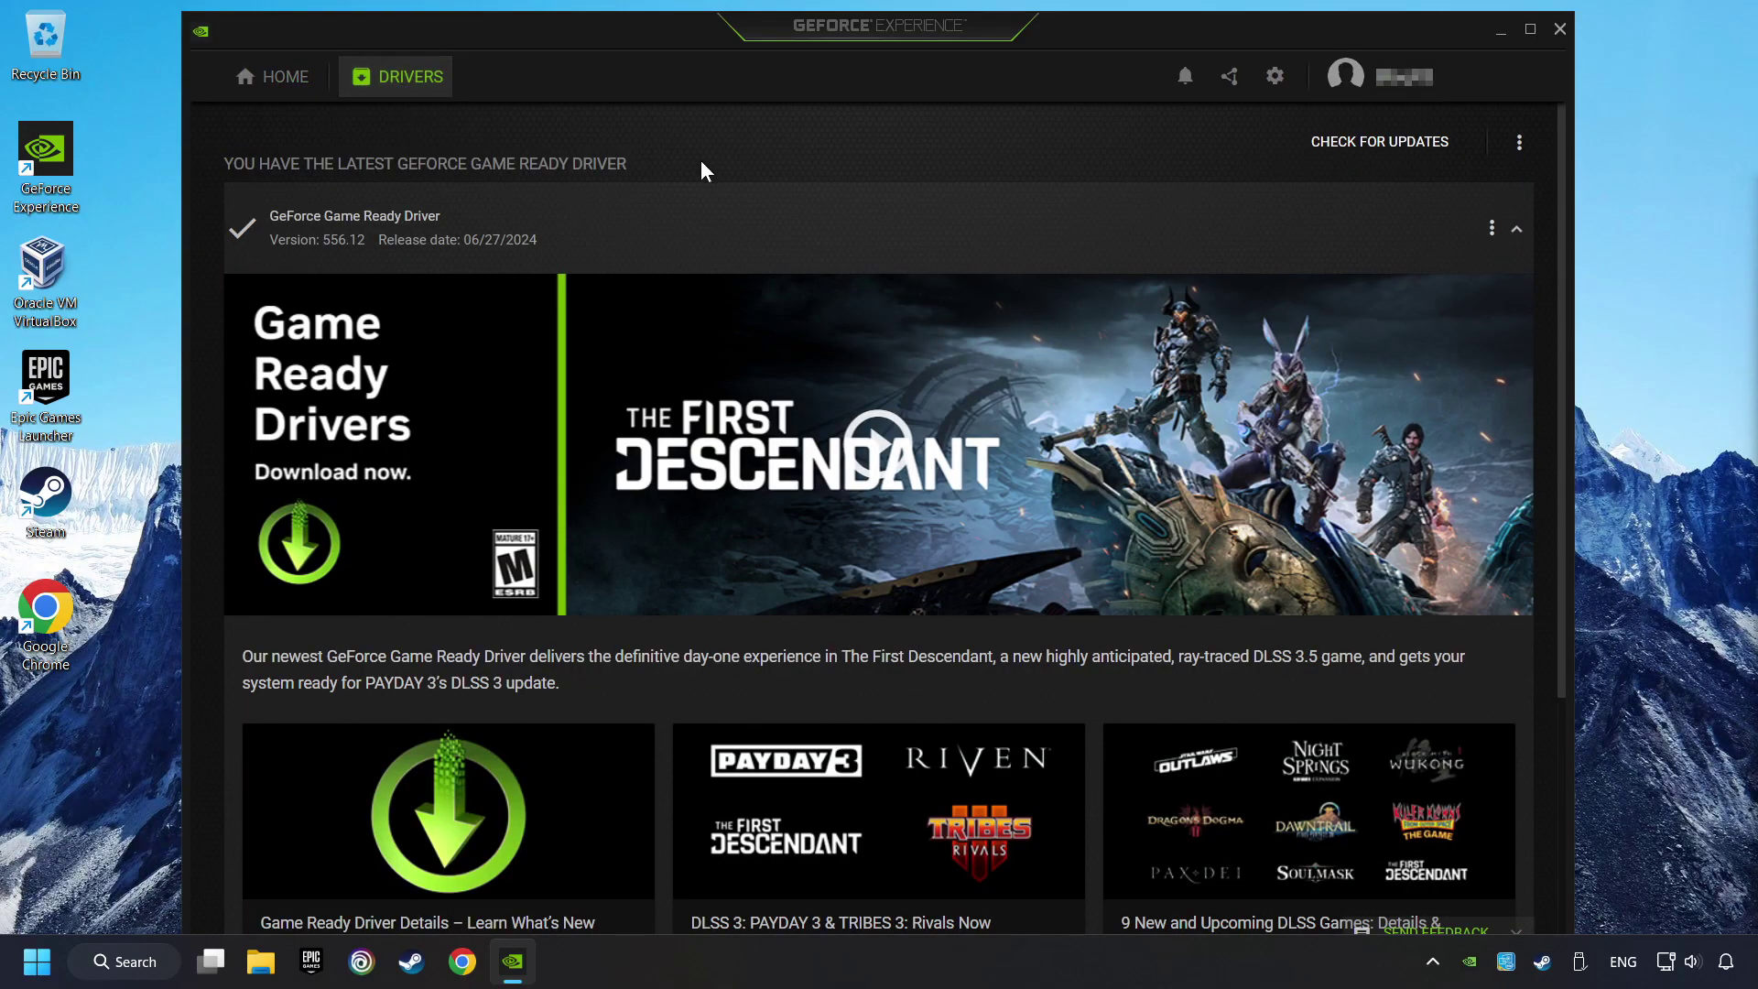
pyautogui.click(1368, 161)
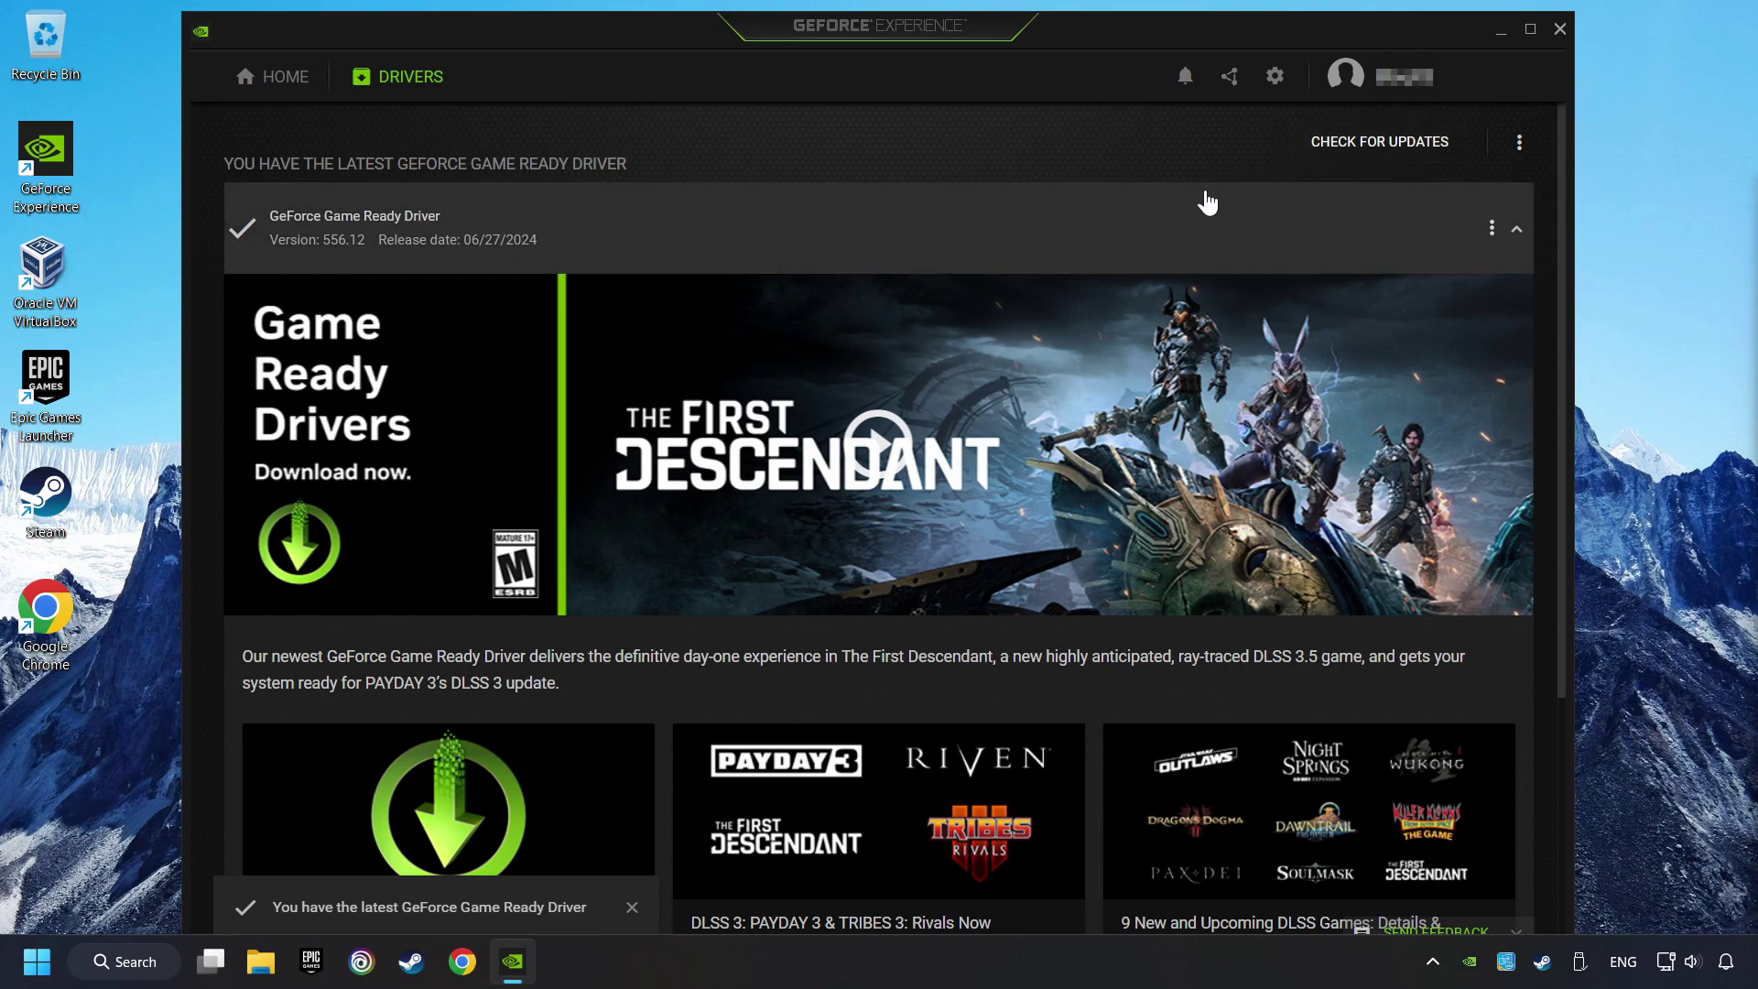
pyautogui.click(1559, 30)
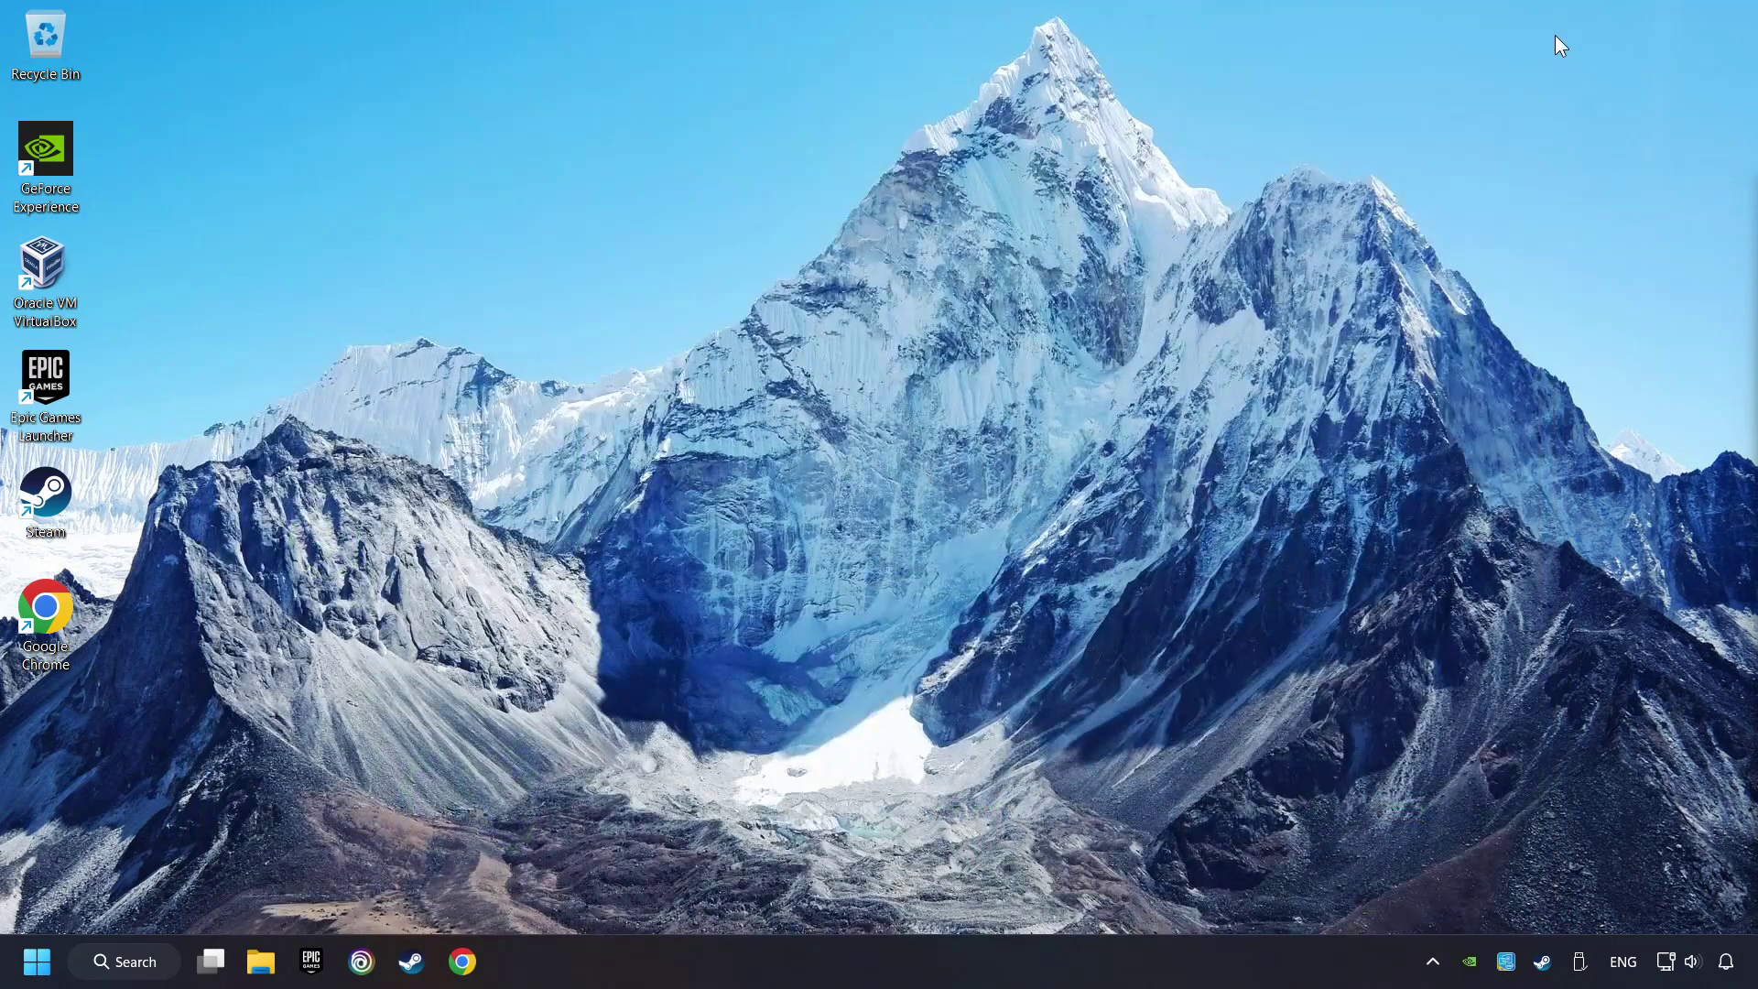
# - Search Windows for "graphics settings"
pyautogui.click(137, 962)
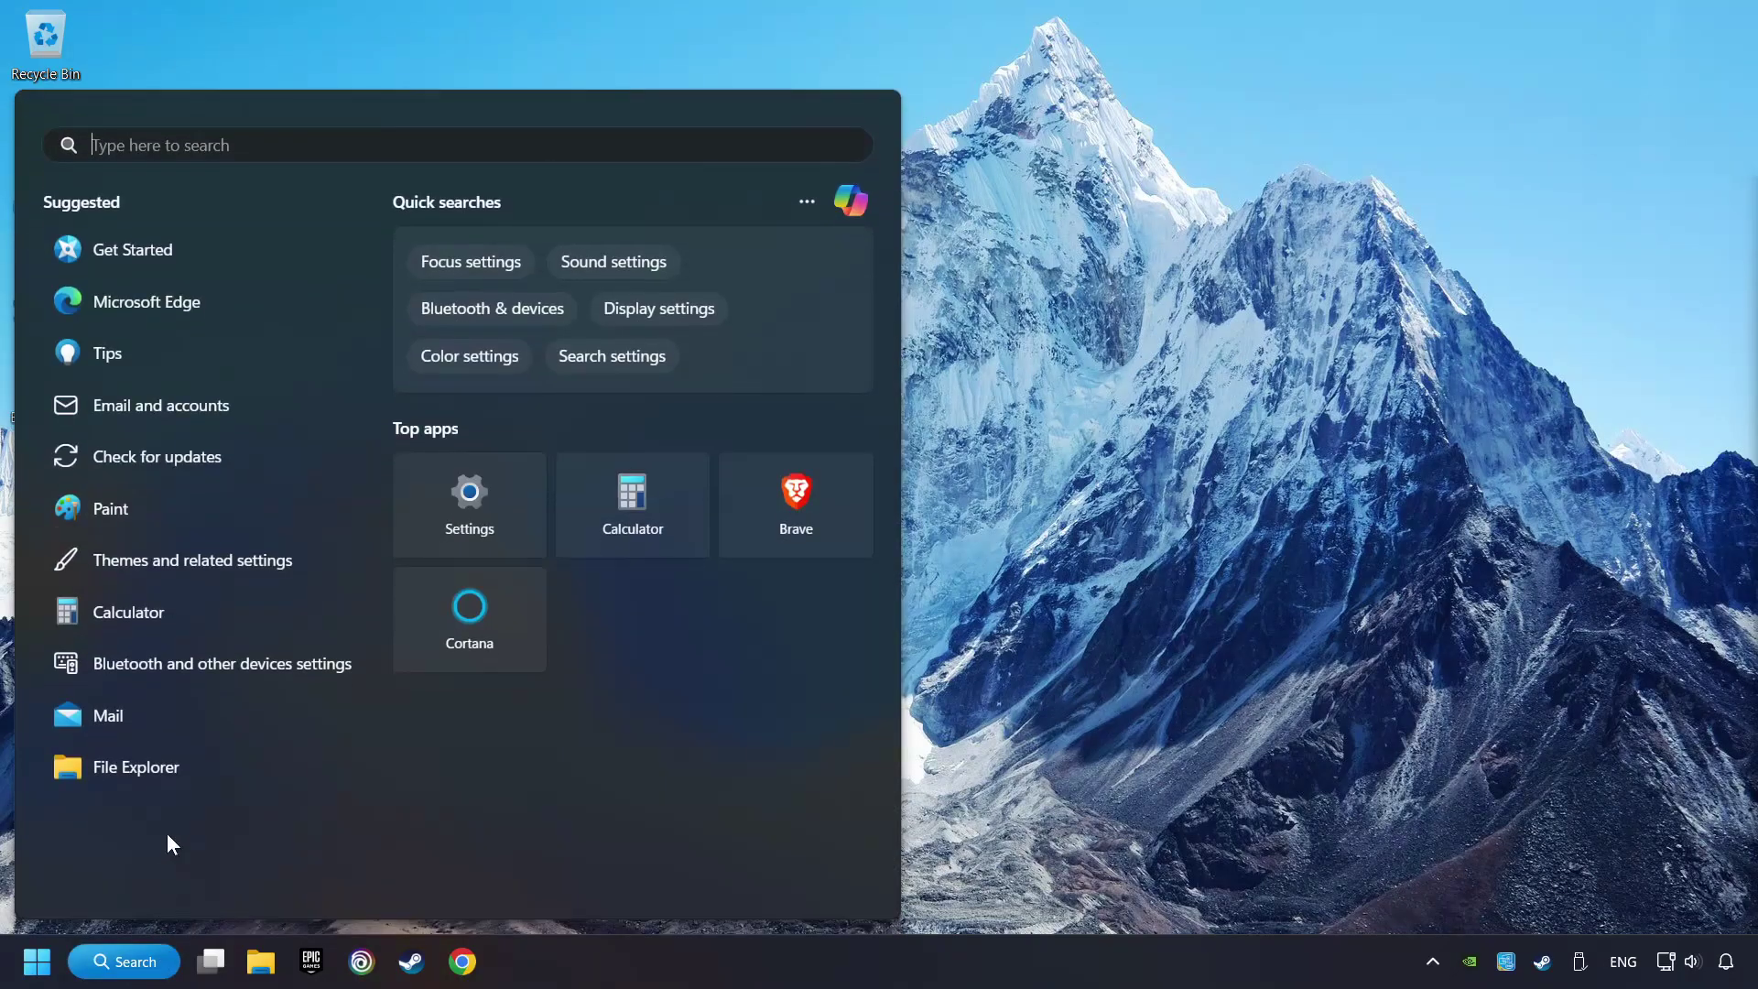
pyautogui.write('g')
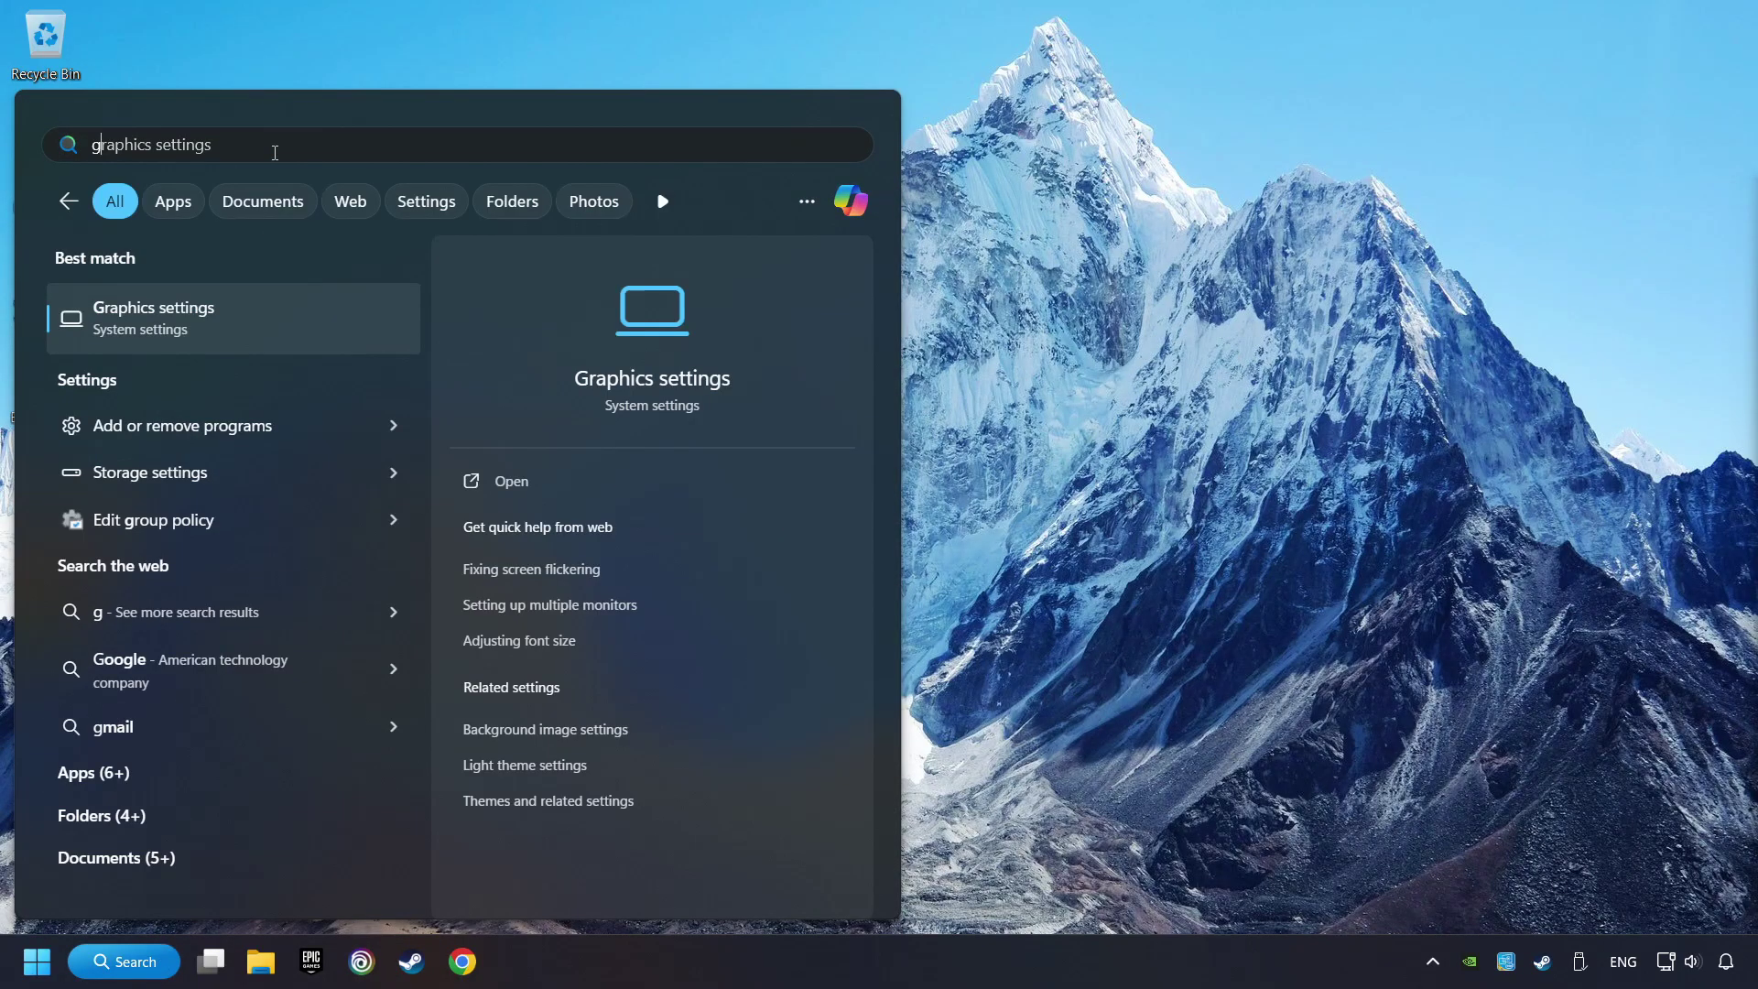
pyautogui.write('raphics sett')
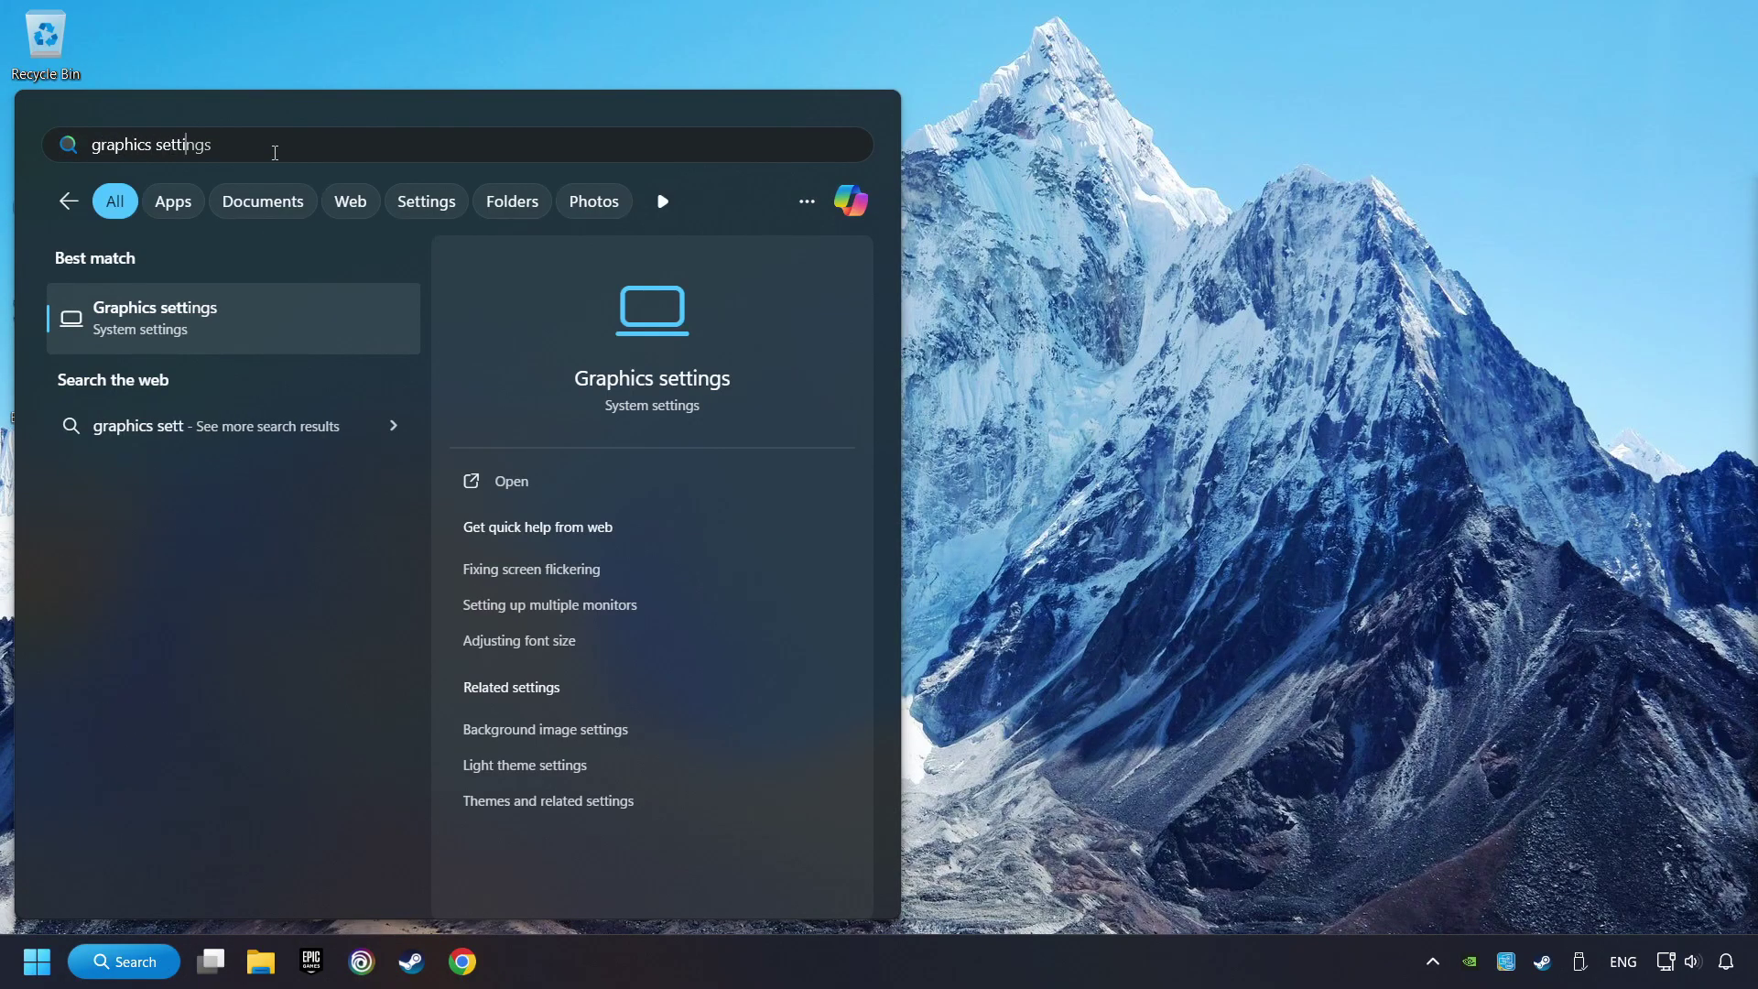
pyautogui.write('ings')
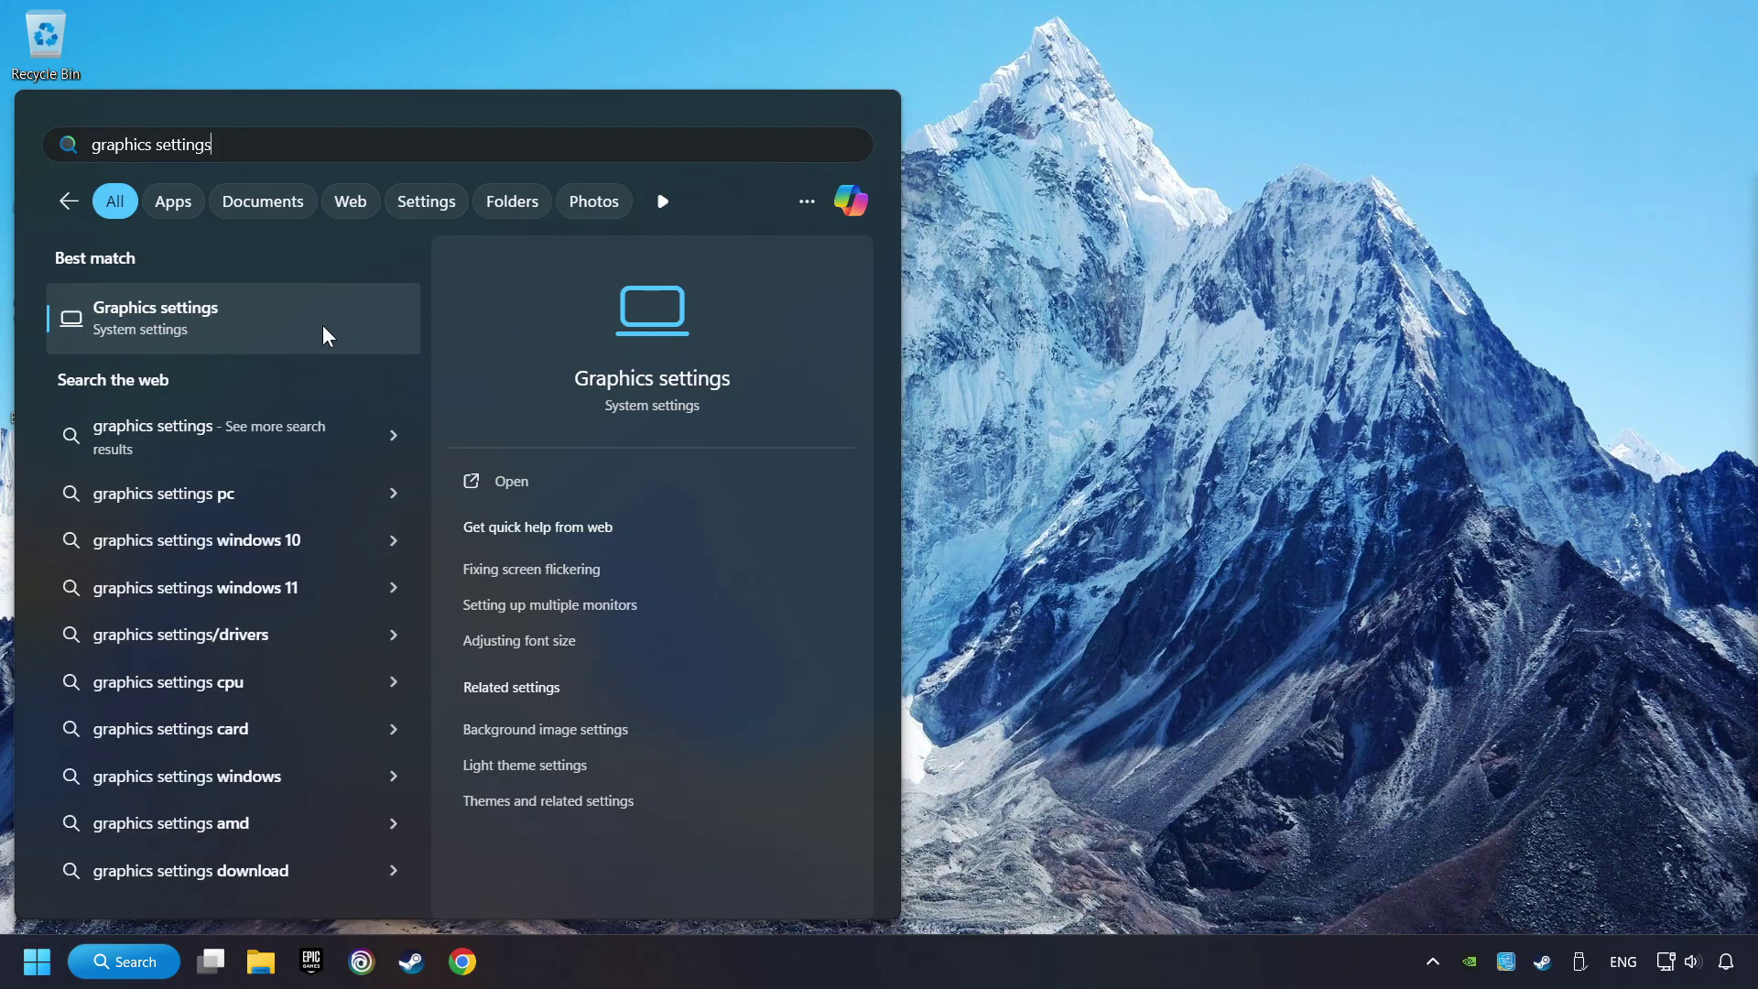
# - Open the Graphics settings page, then cancel the browse-for-program file picker without adding anything
pyautogui.click(344, 331)
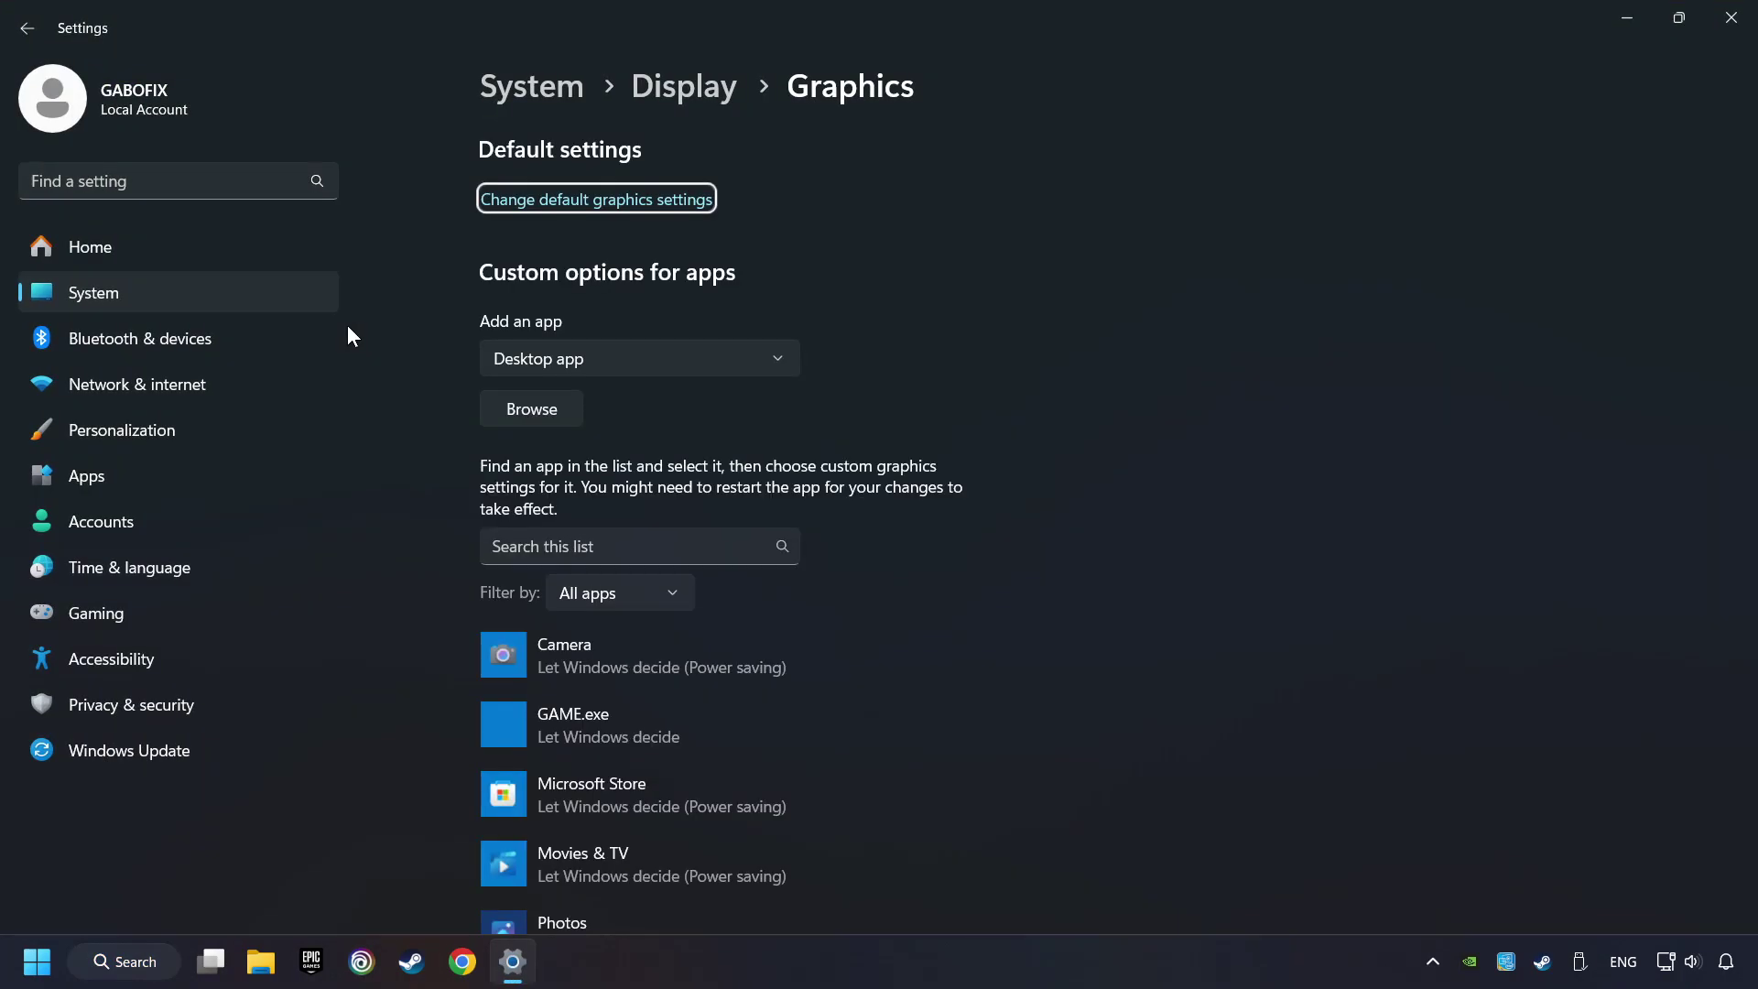
pyautogui.scroll(-3, 425, 361)
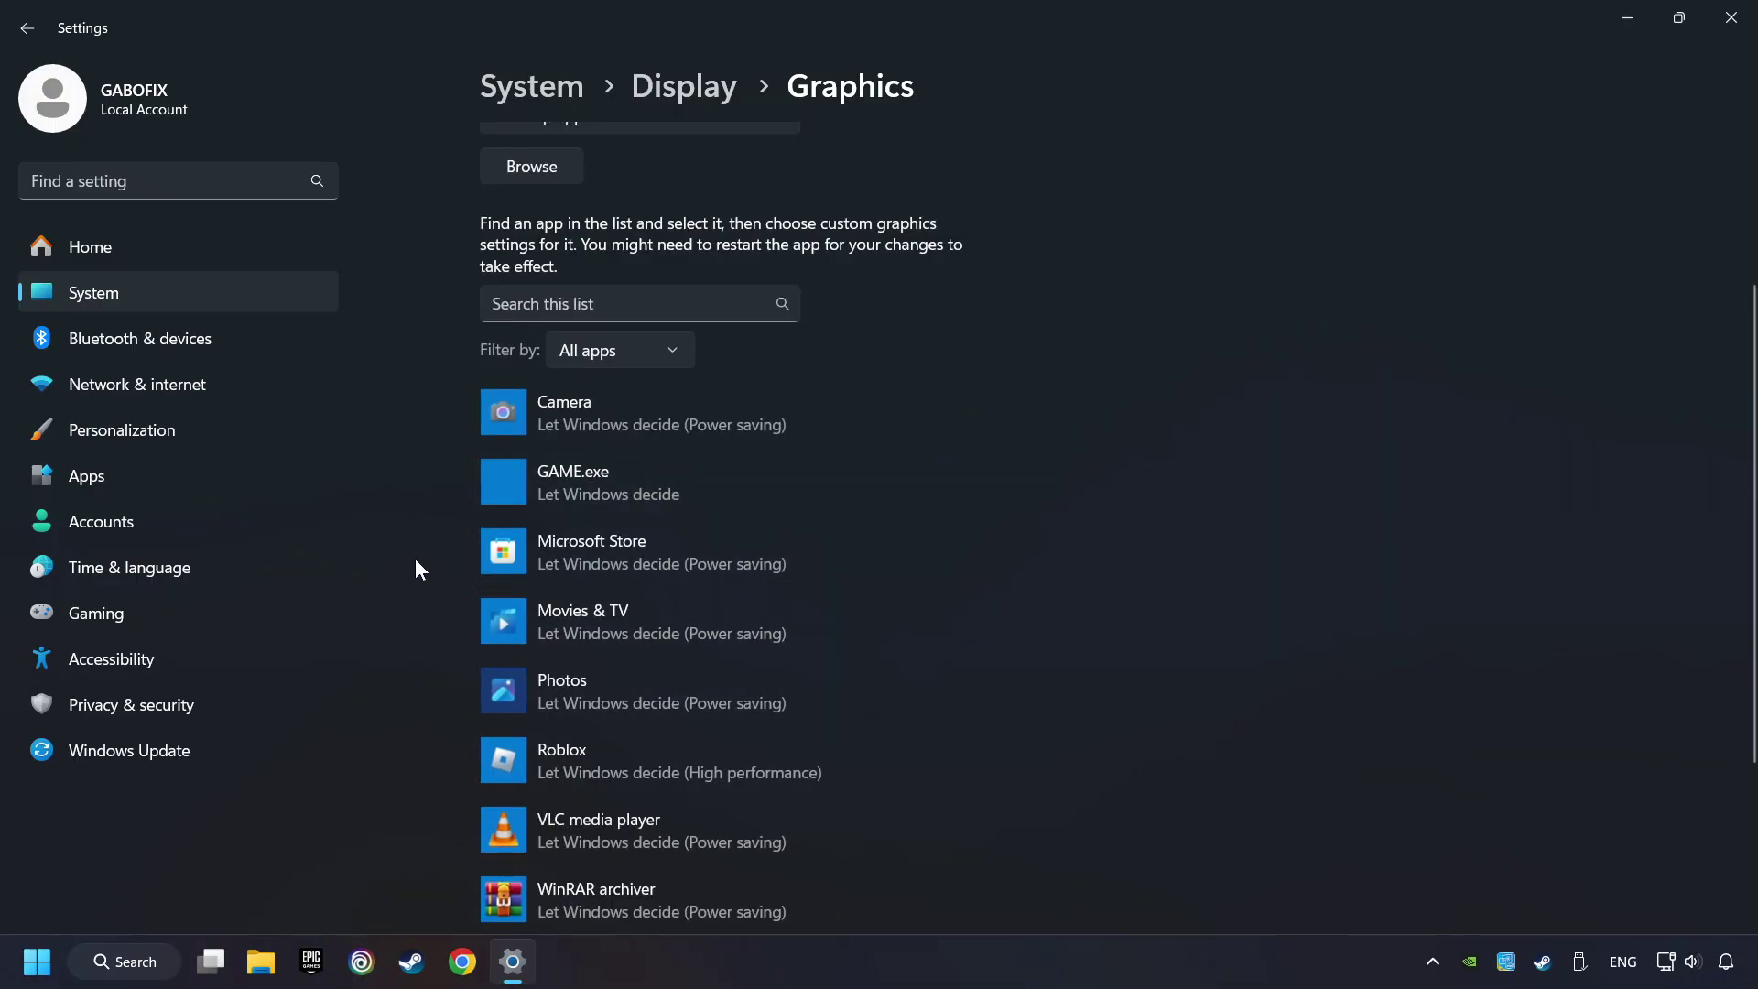
pyautogui.scroll(2, 415, 560)
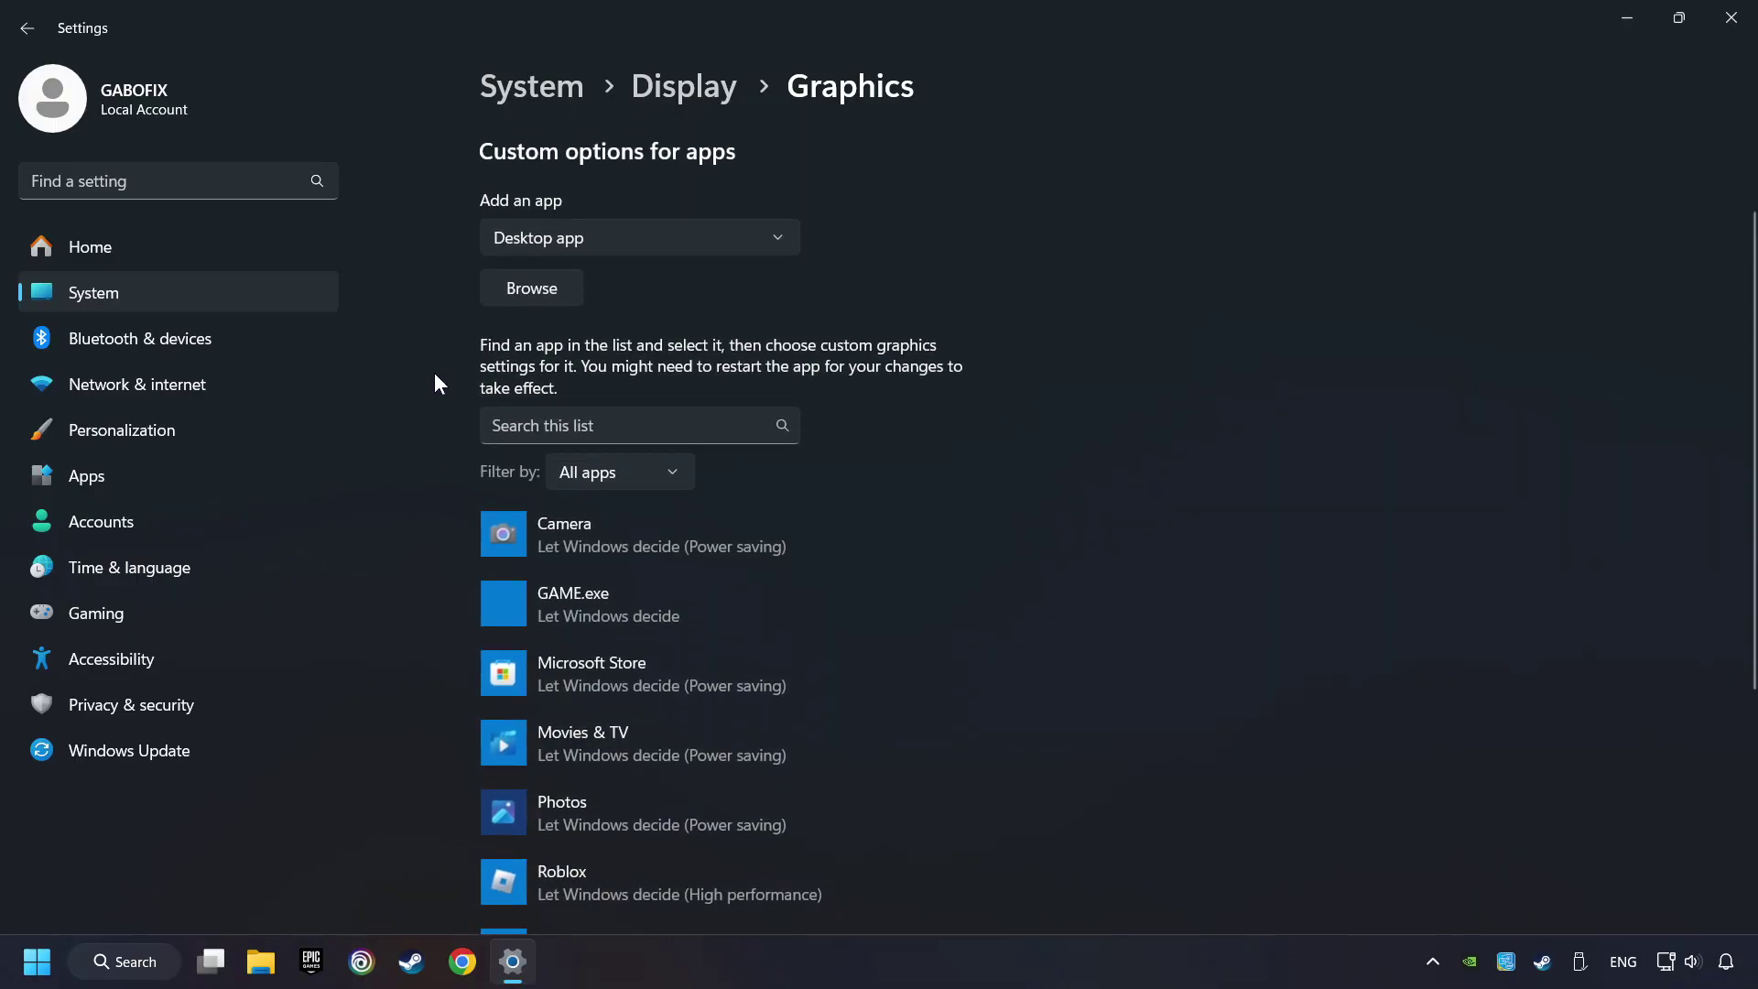
pyautogui.click(550, 291)
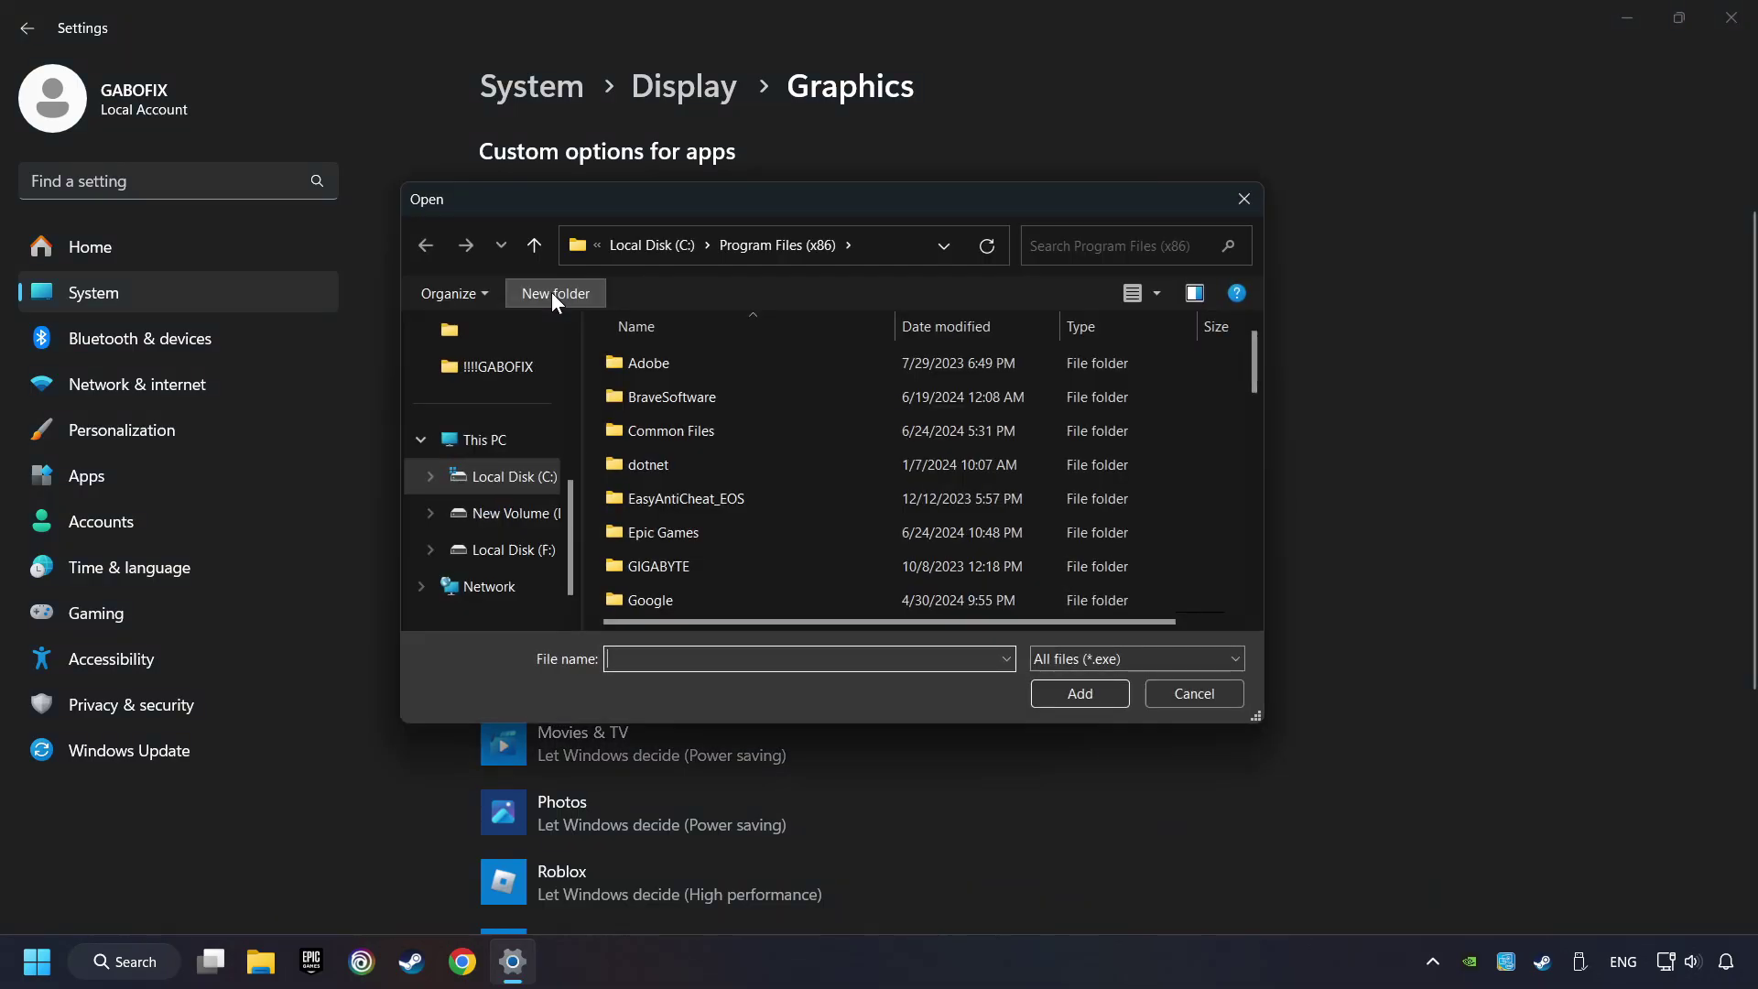
pyautogui.click(1247, 199)
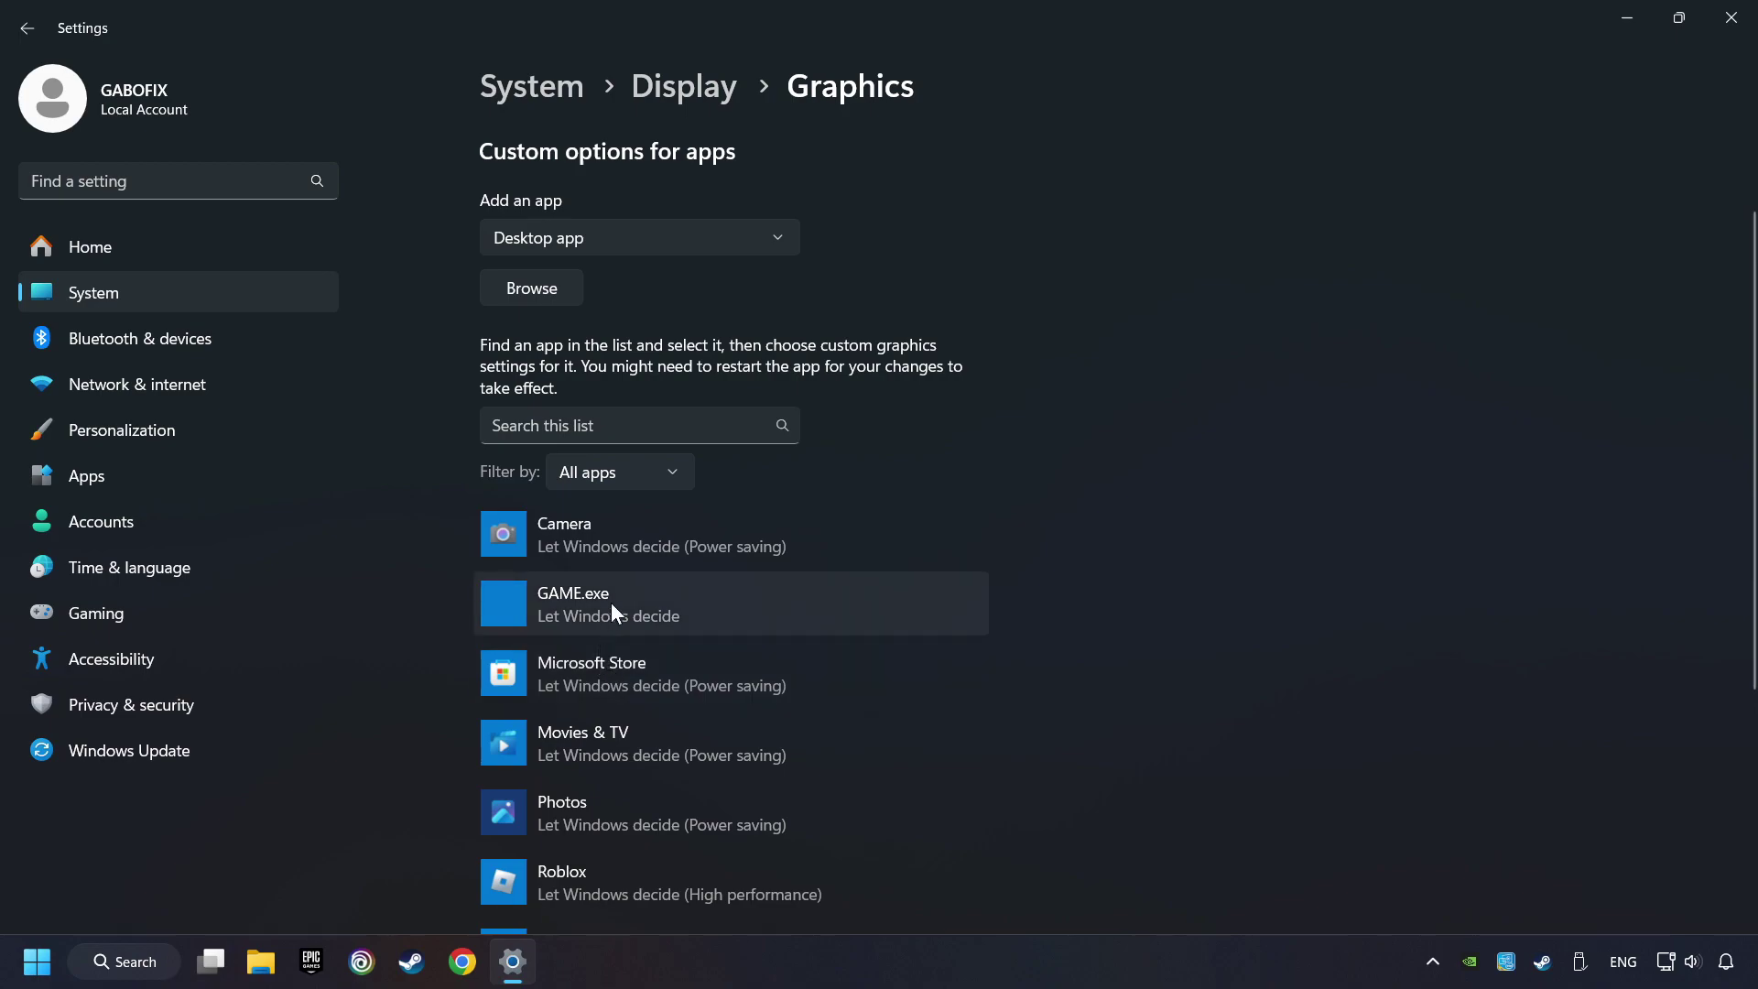
# - Set GAME.exe's graphics preference to High performance, save it, and close Settings
pyautogui.scroll(-2, 612, 597)
pyautogui.click(629, 476)
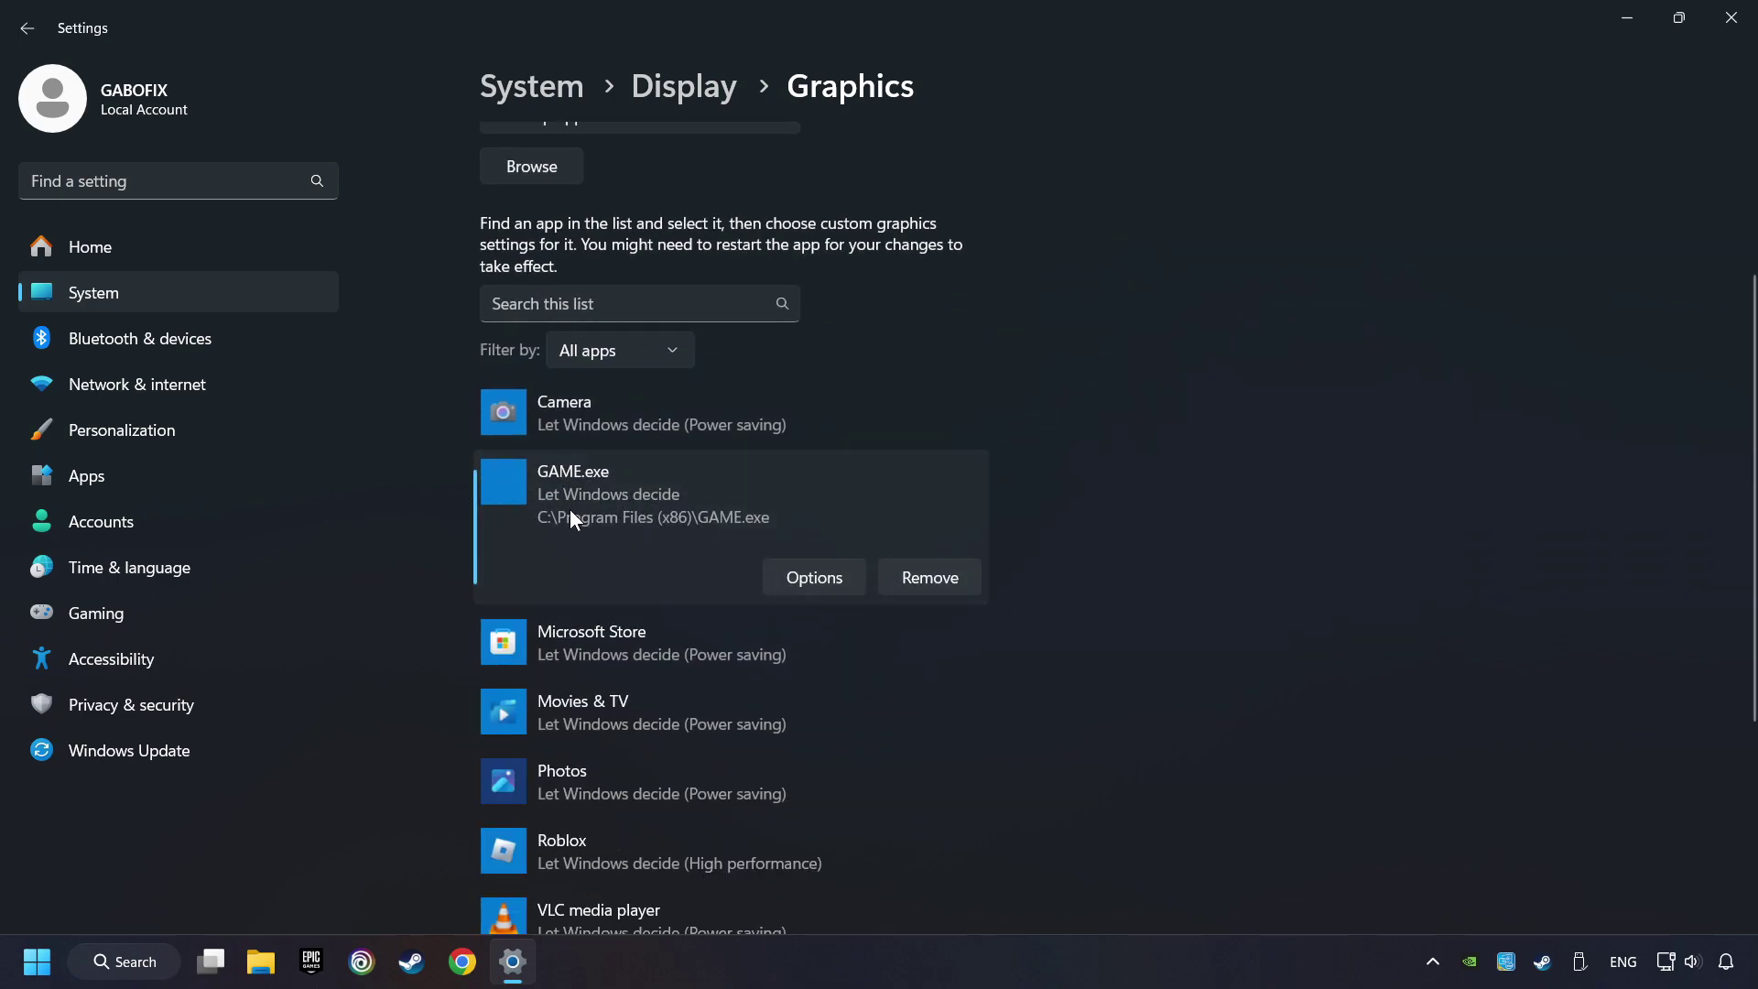
pyautogui.click(813, 578)
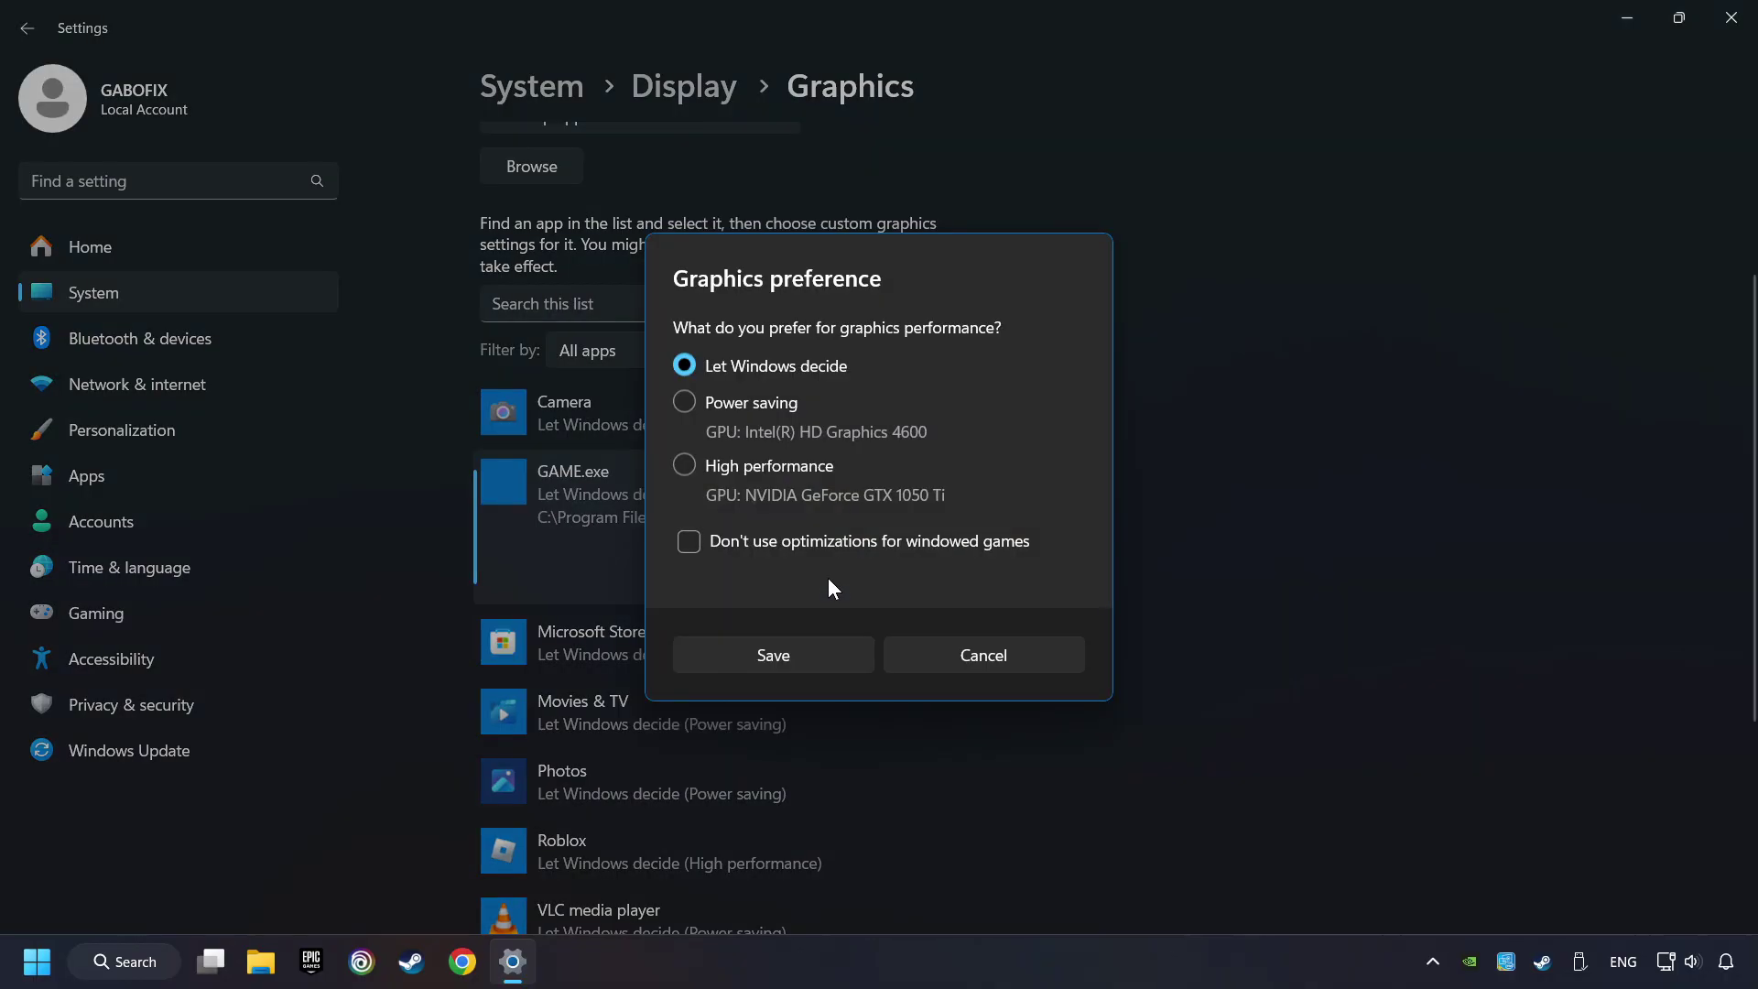
pyautogui.click(685, 467)
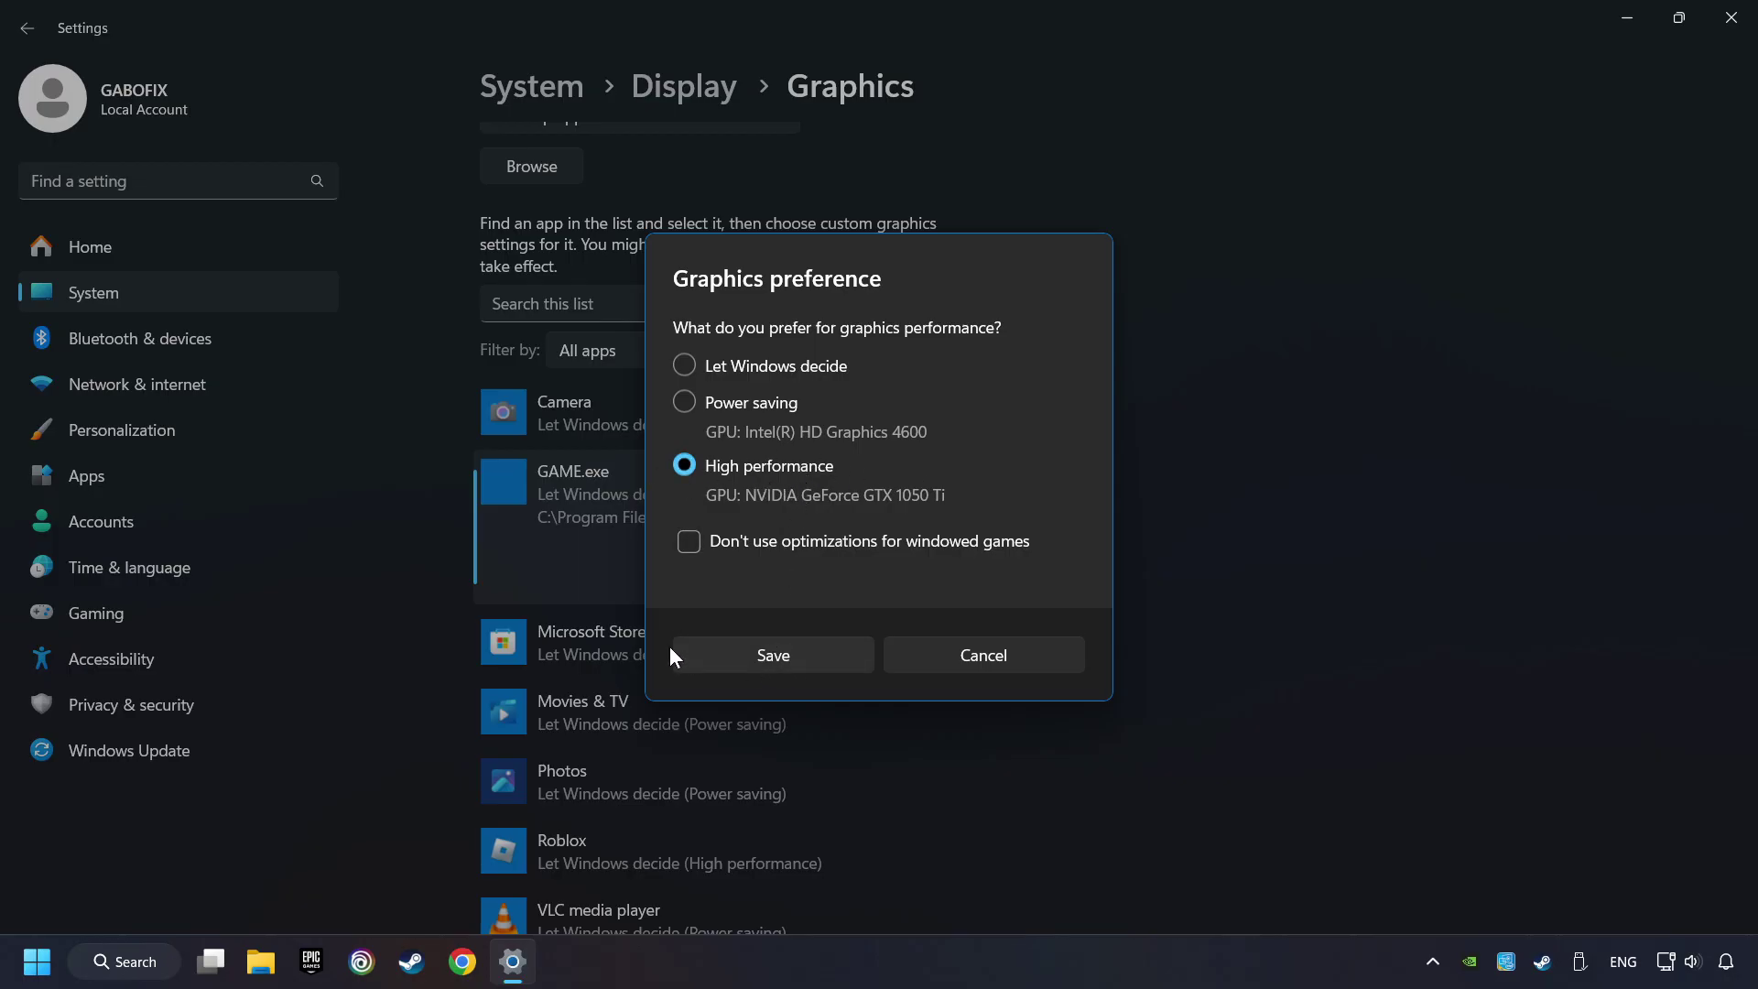
pyautogui.click(802, 647)
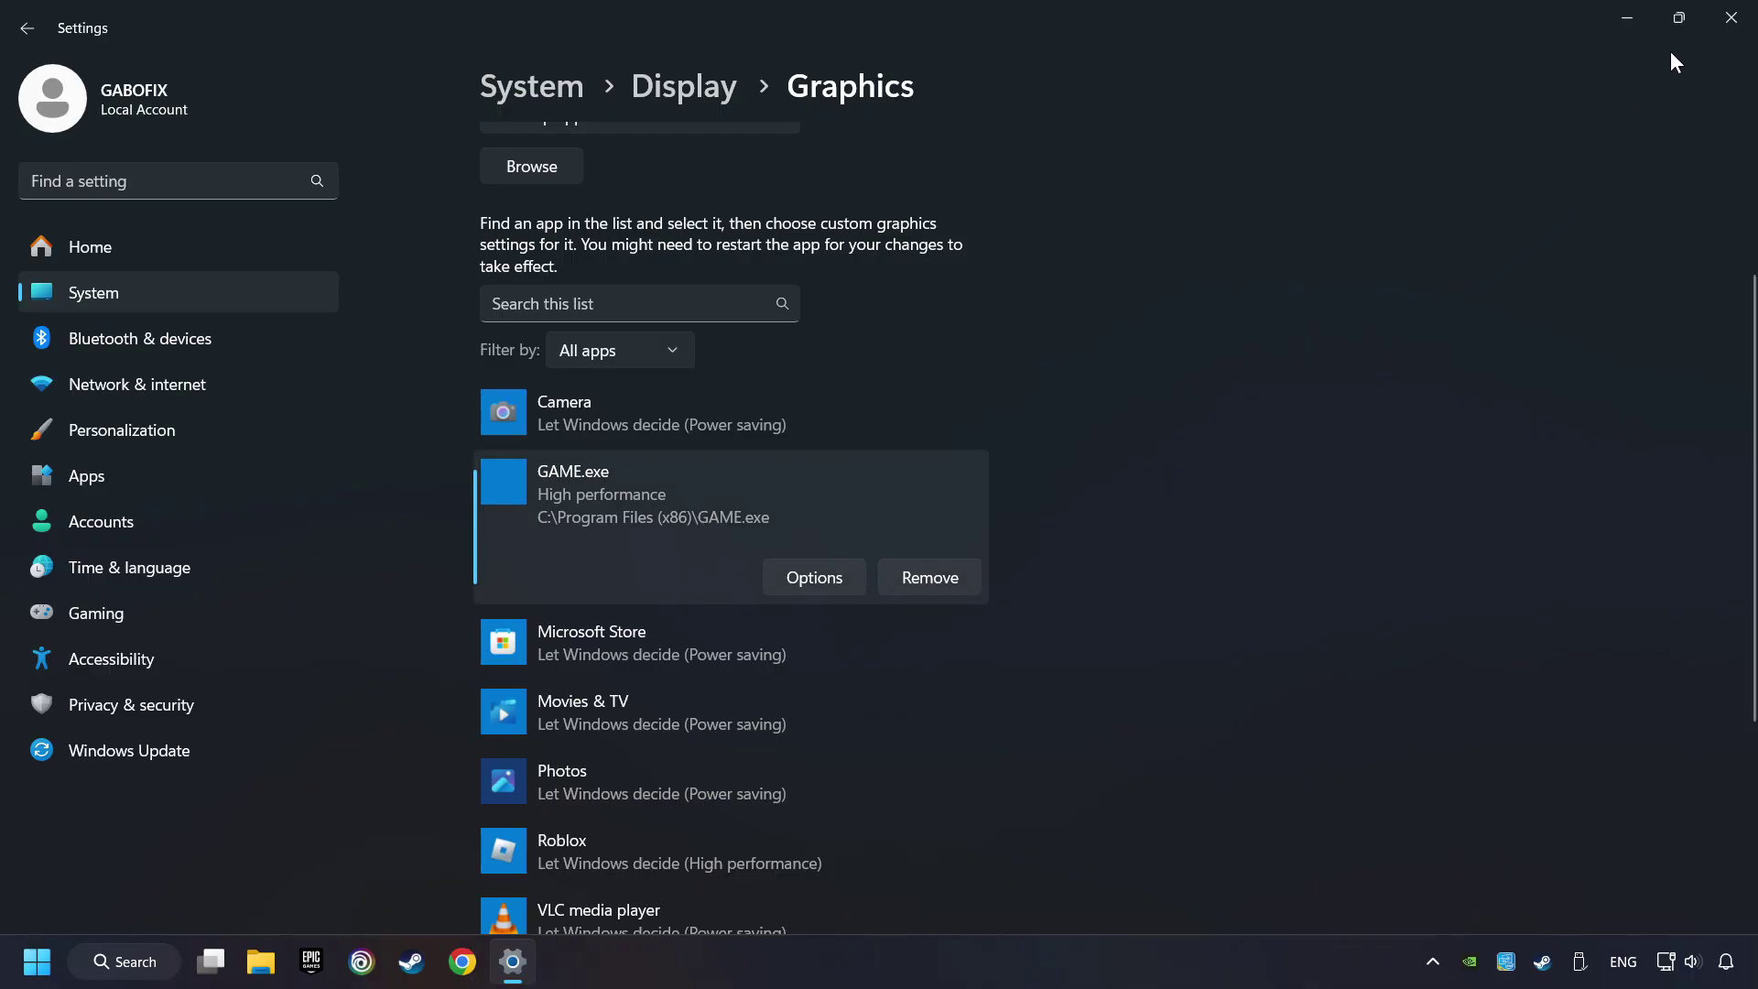
pyautogui.click(1740, 22)
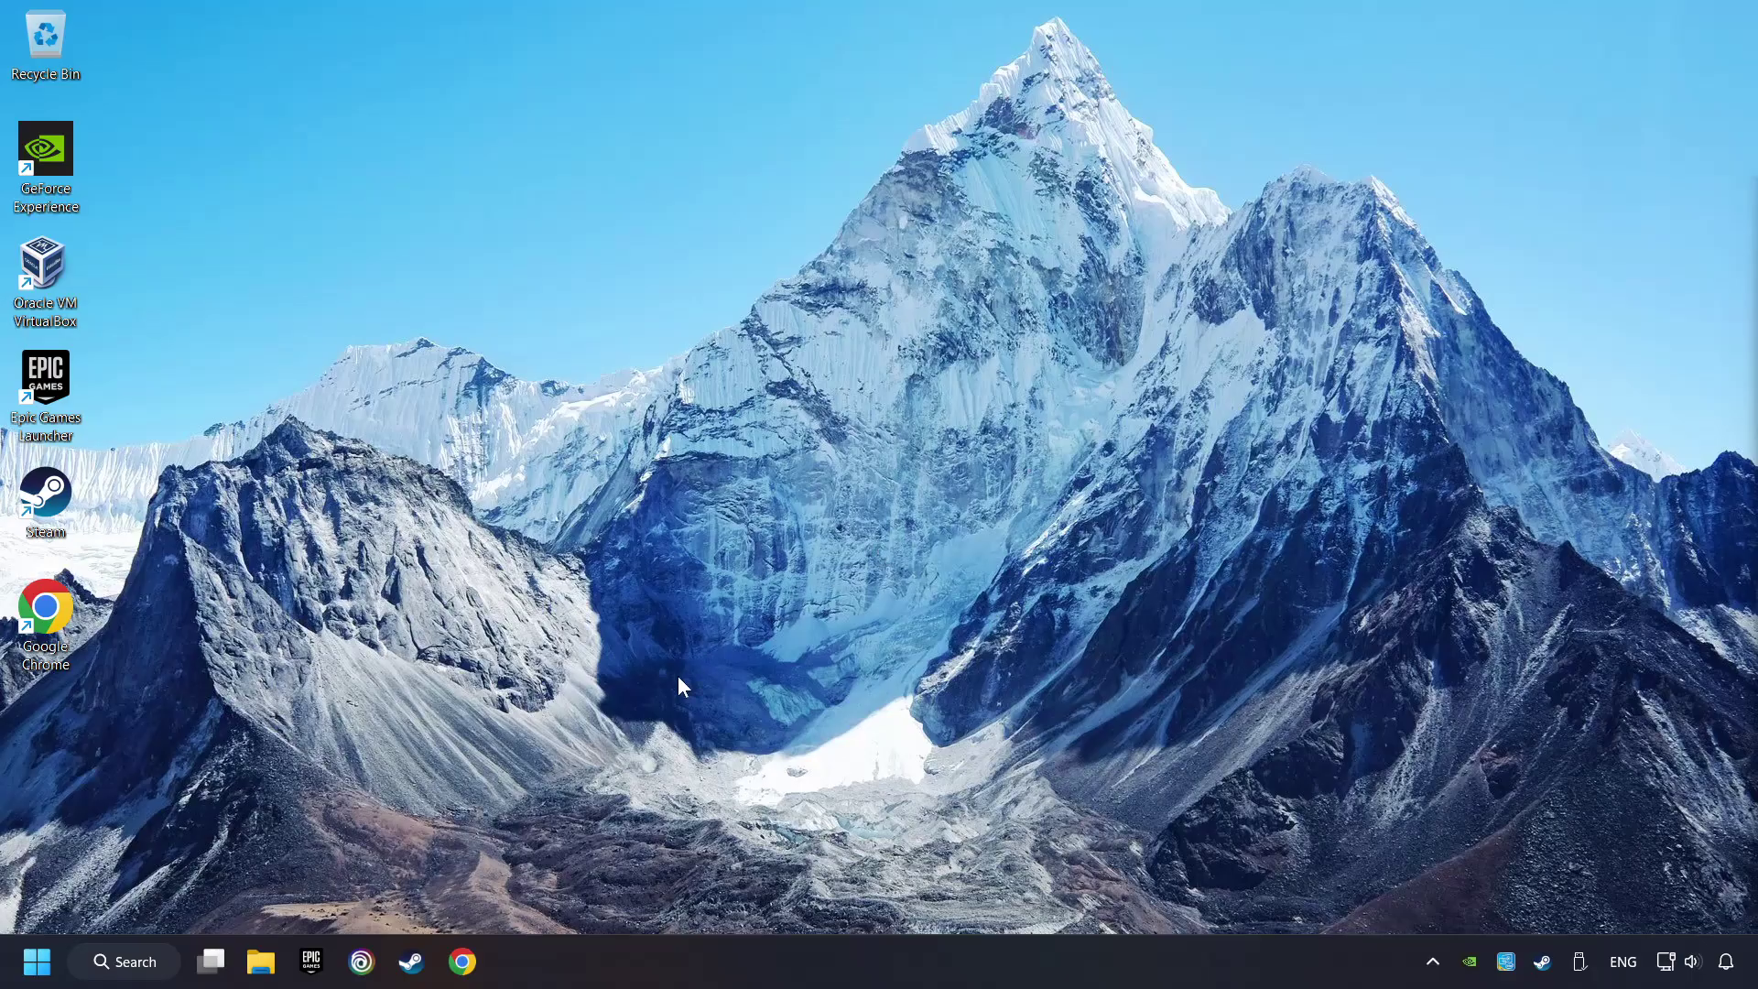
# - Verify the integrity of GAME's installed files from its Steam Properties
pyautogui.click(411, 964)
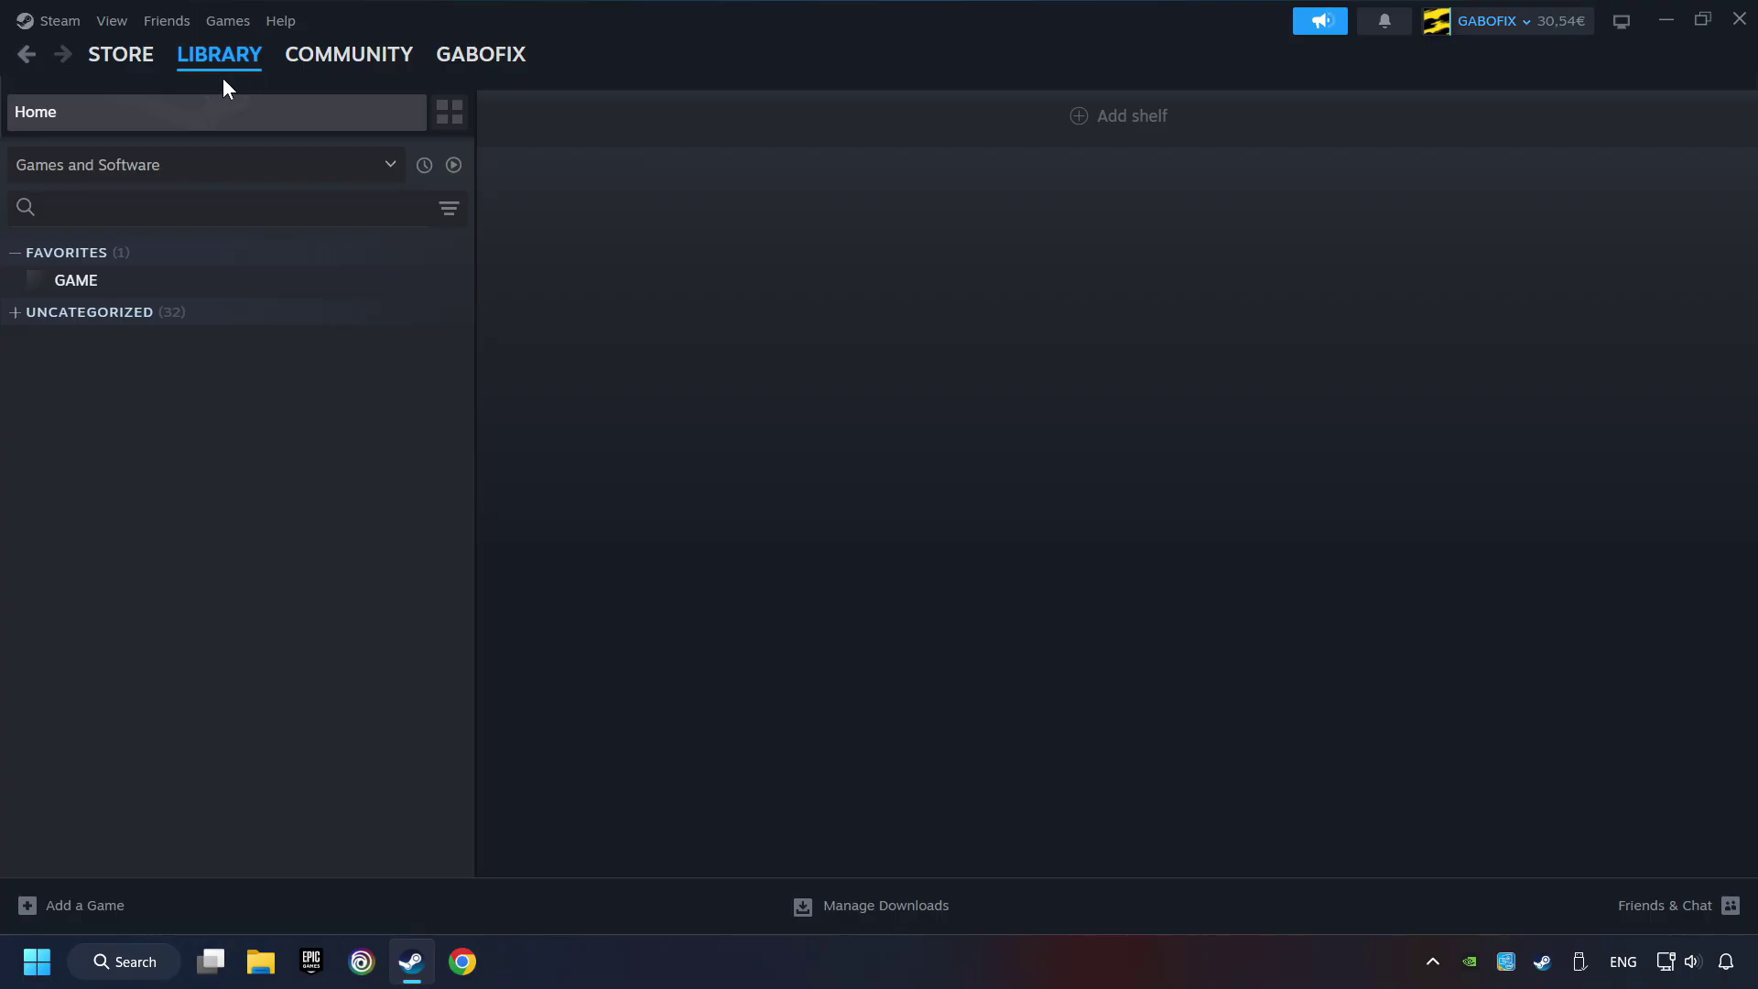
pyautogui.rightClick(390, 293)
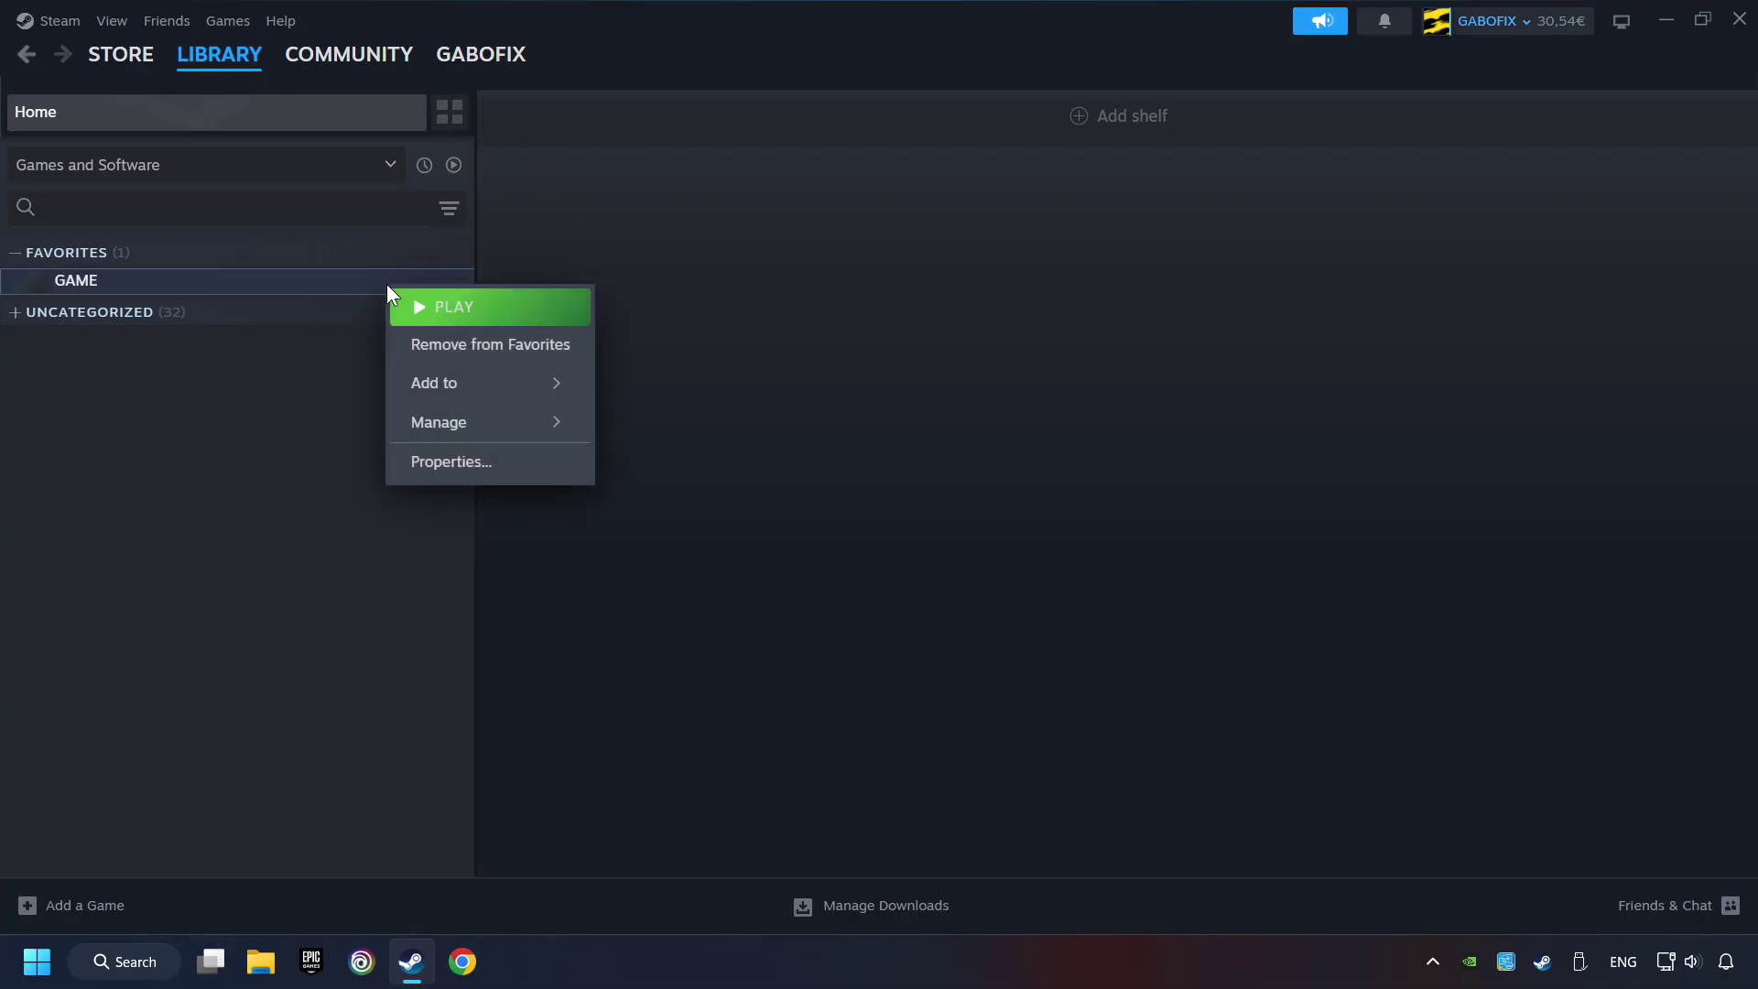
pyautogui.click(543, 467)
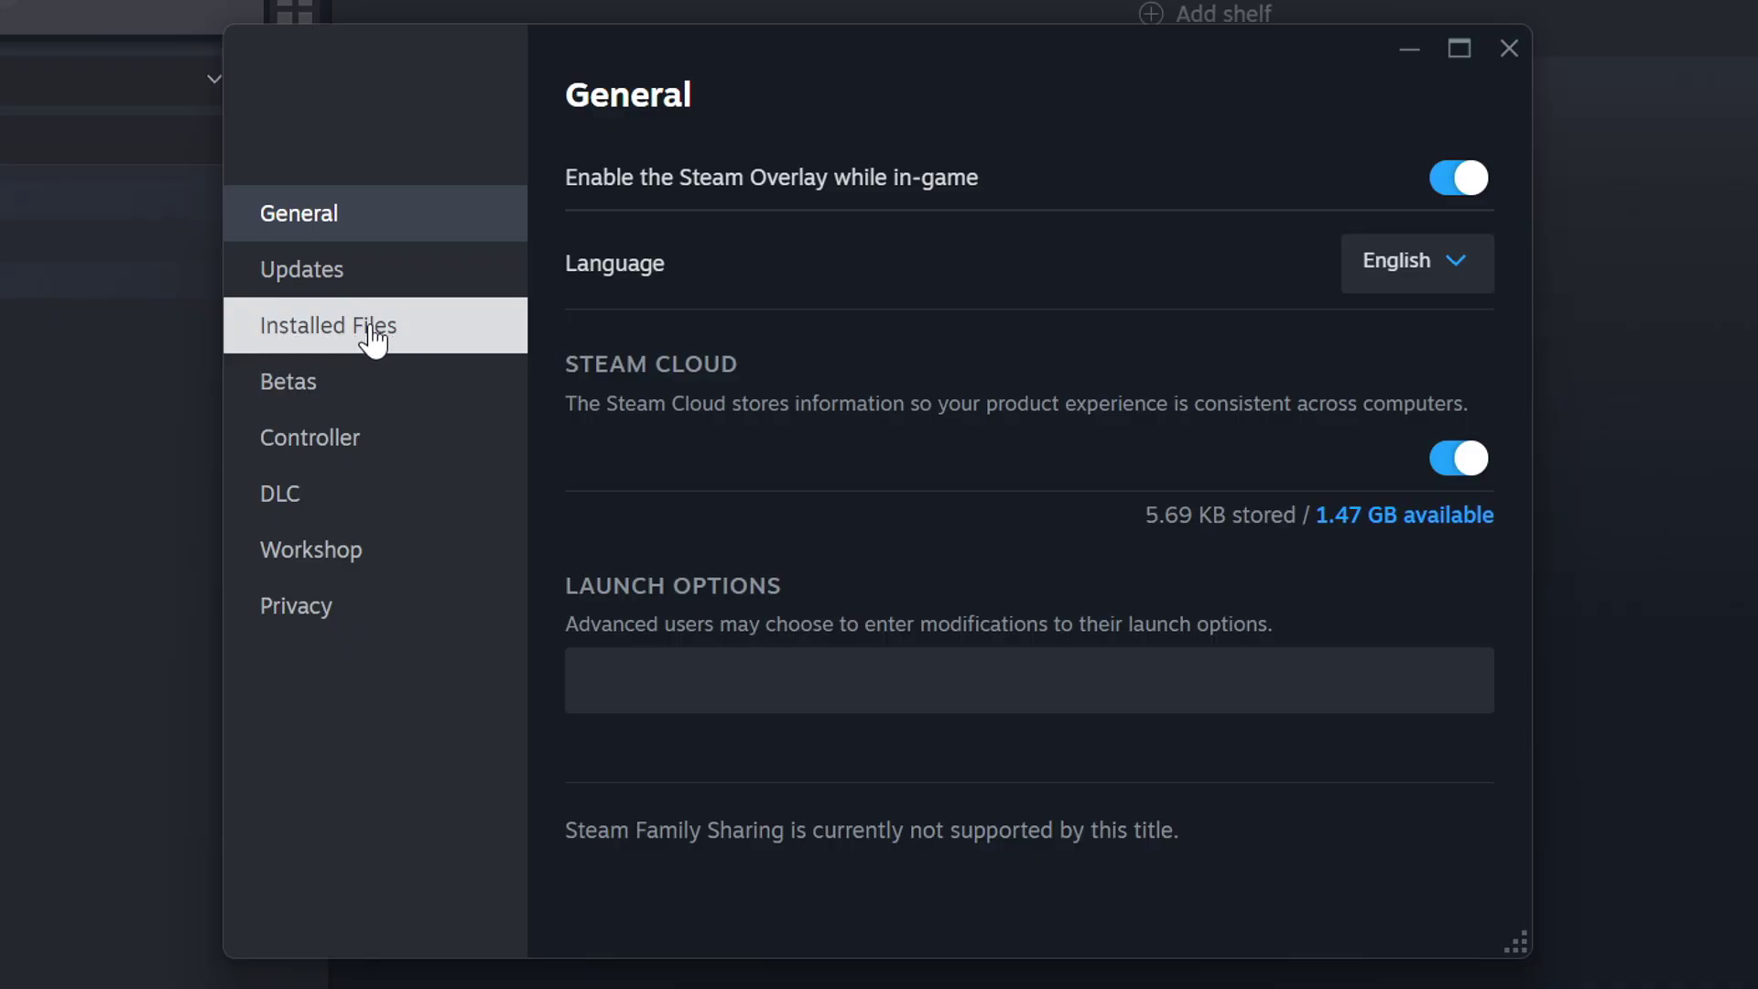
pyautogui.click(408, 343)
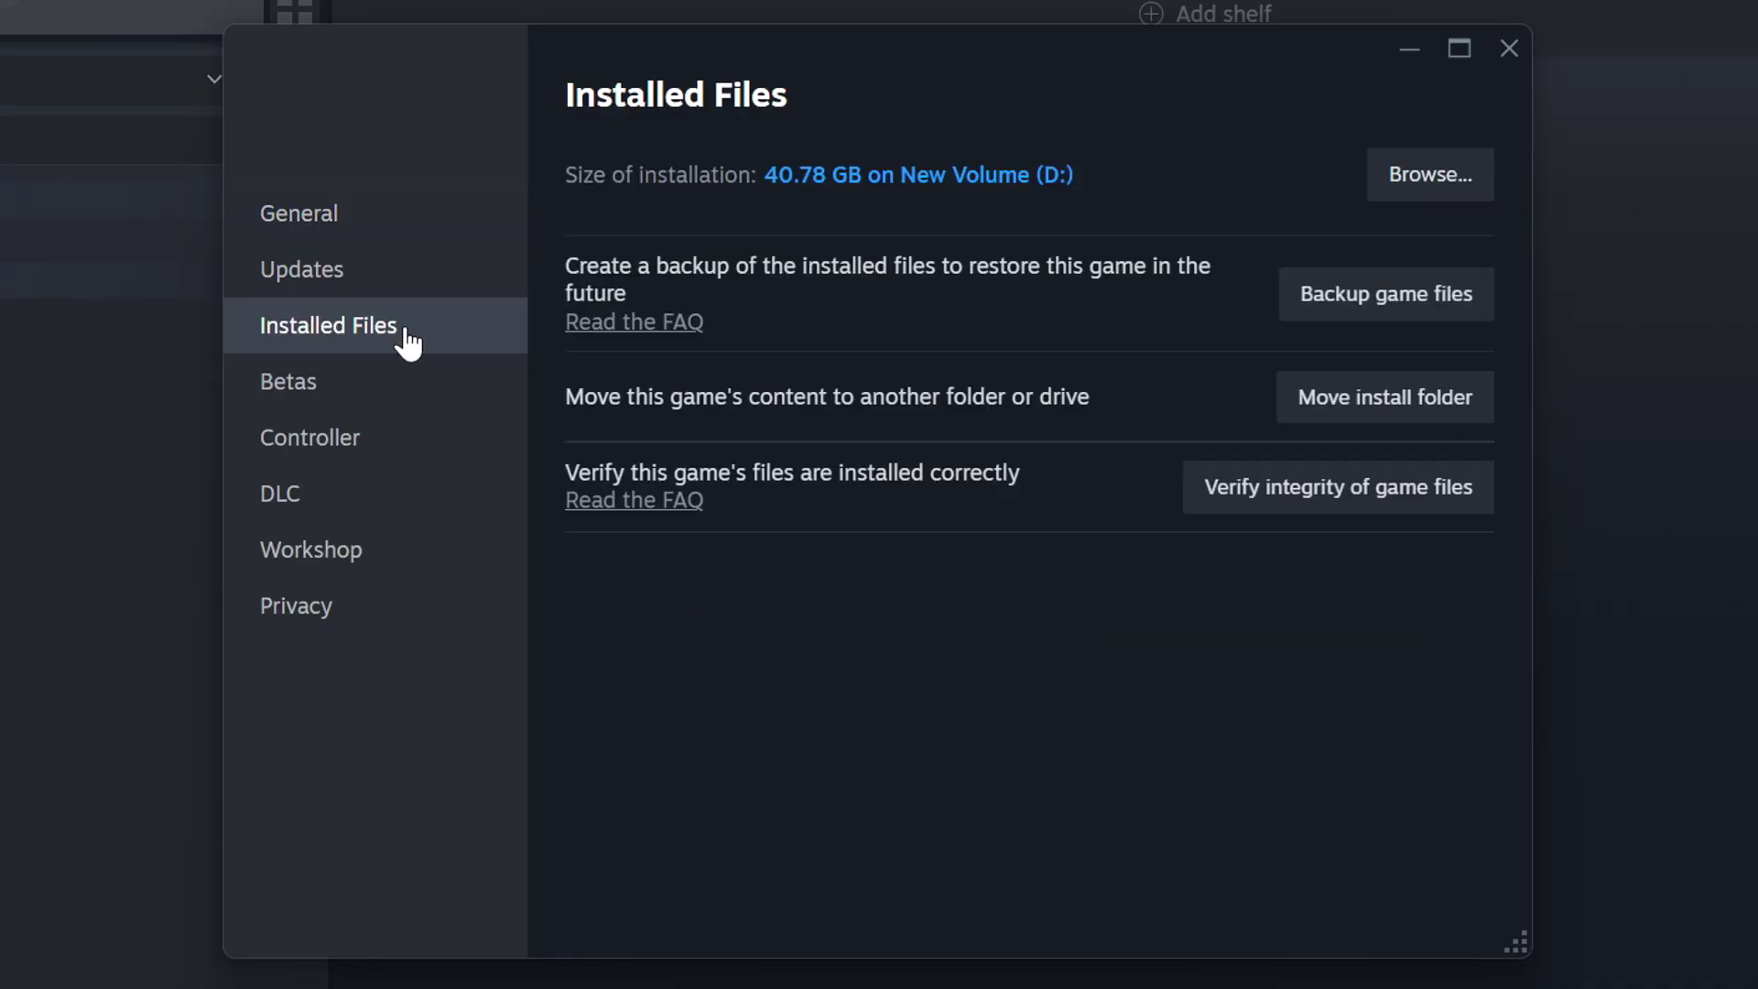
pyautogui.click(1359, 506)
# - Open GAME's install folder and show the GAME shortcut's Compatibility properties
pyautogui.click(1444, 188)
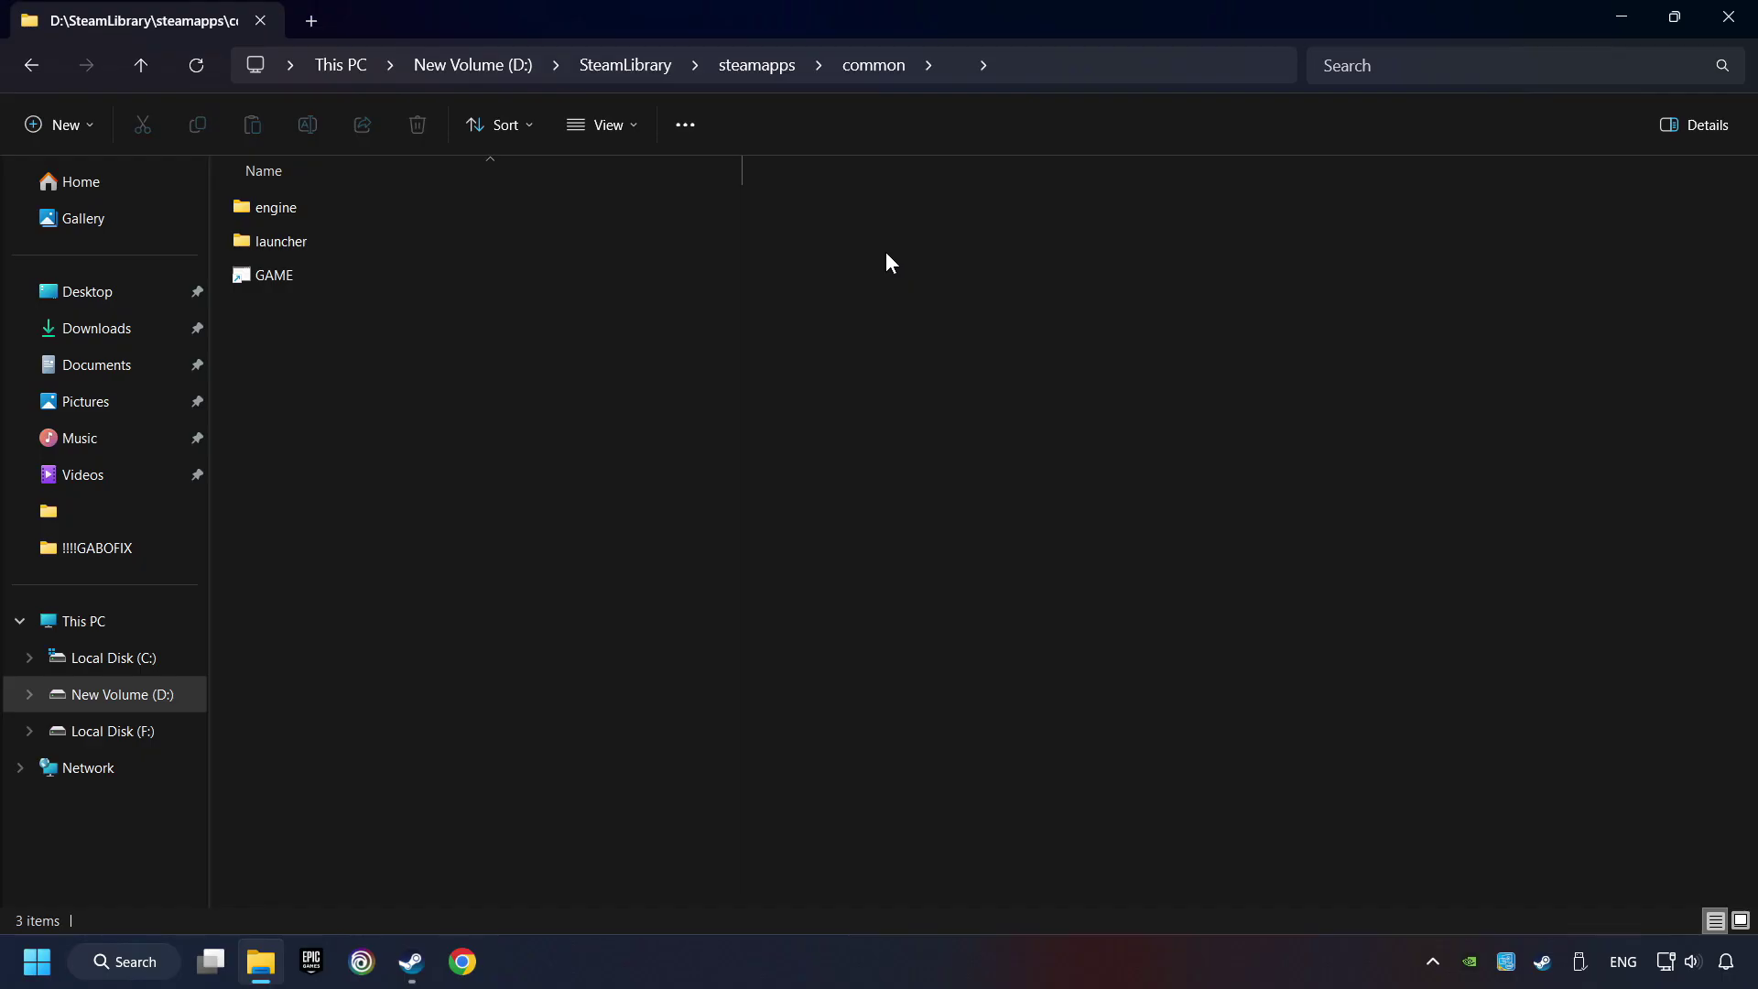
pyautogui.click(613, 275)
pyautogui.rightClick(560, 277)
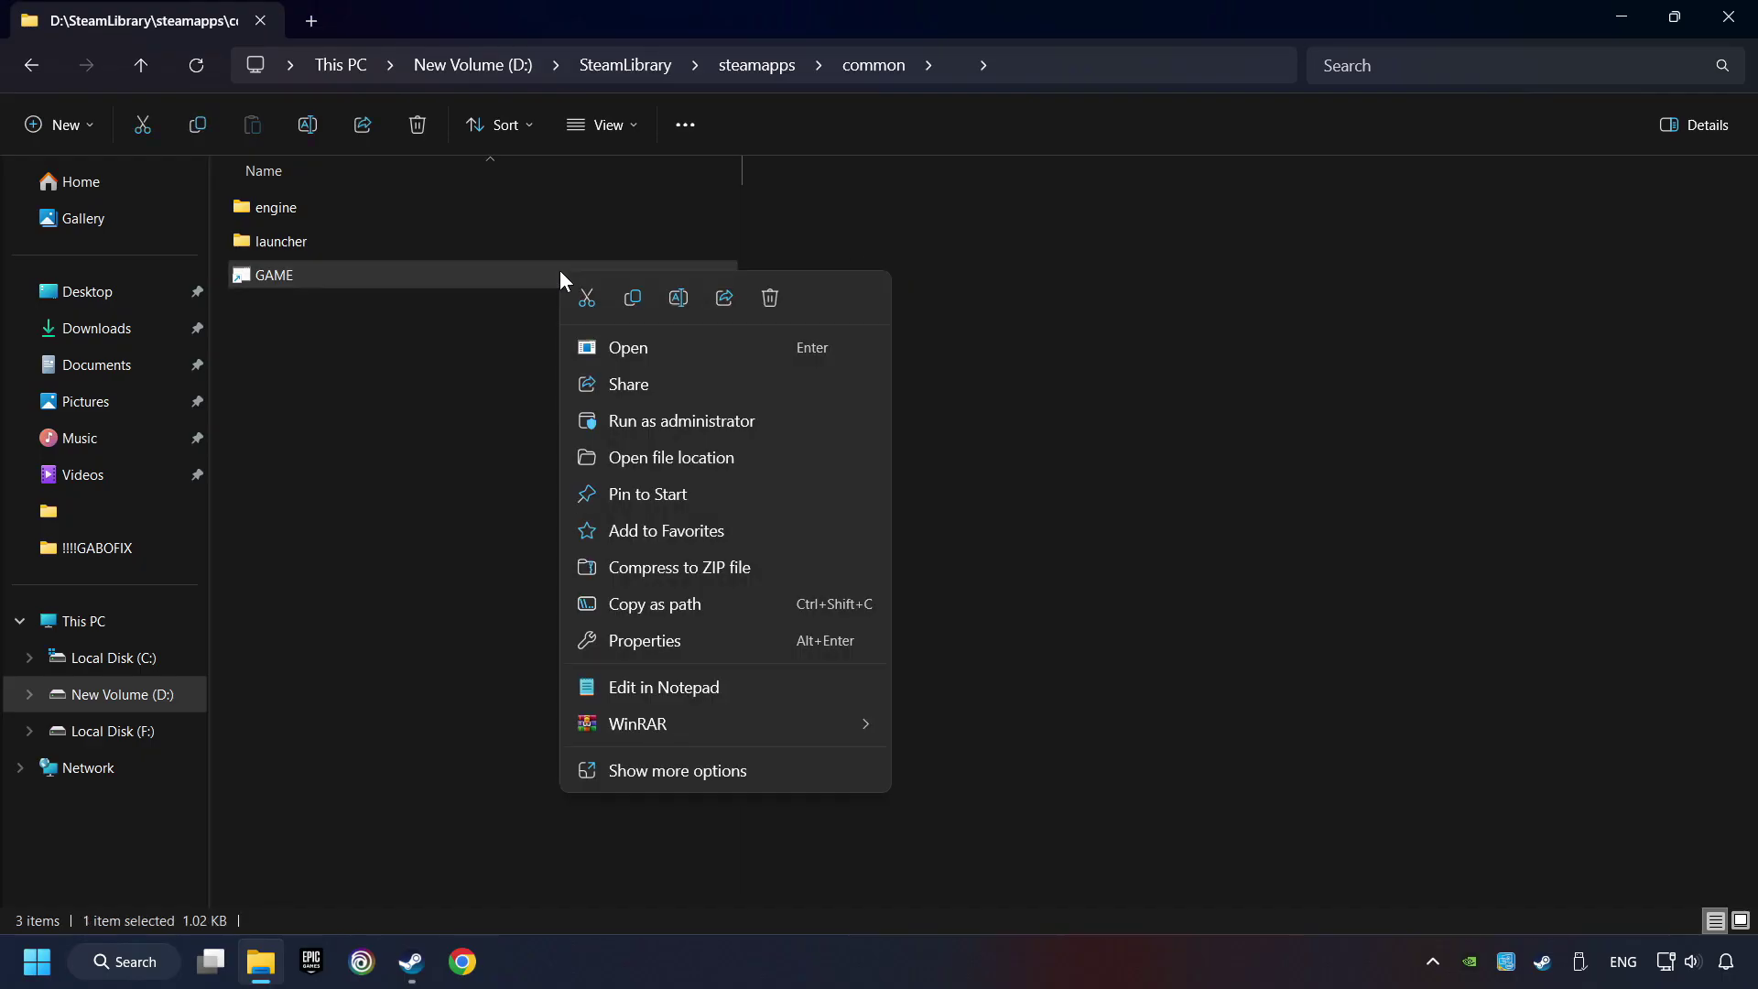
pyautogui.click(591, 641)
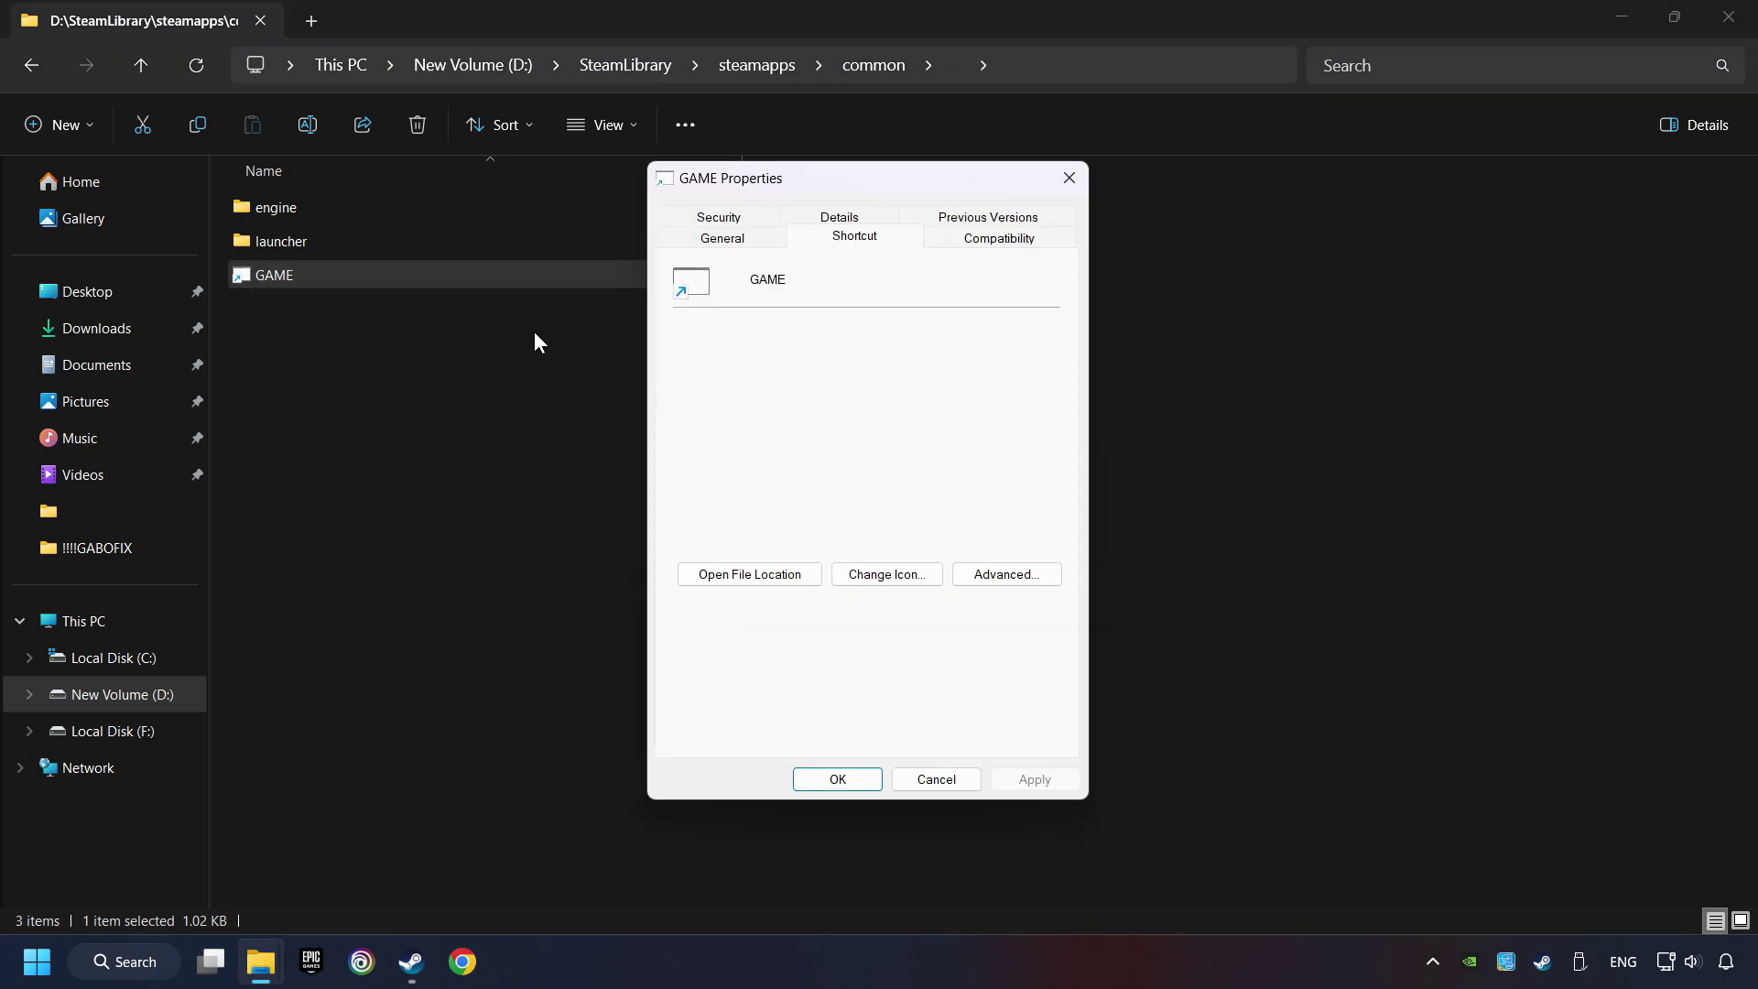
pyautogui.click(1038, 239)
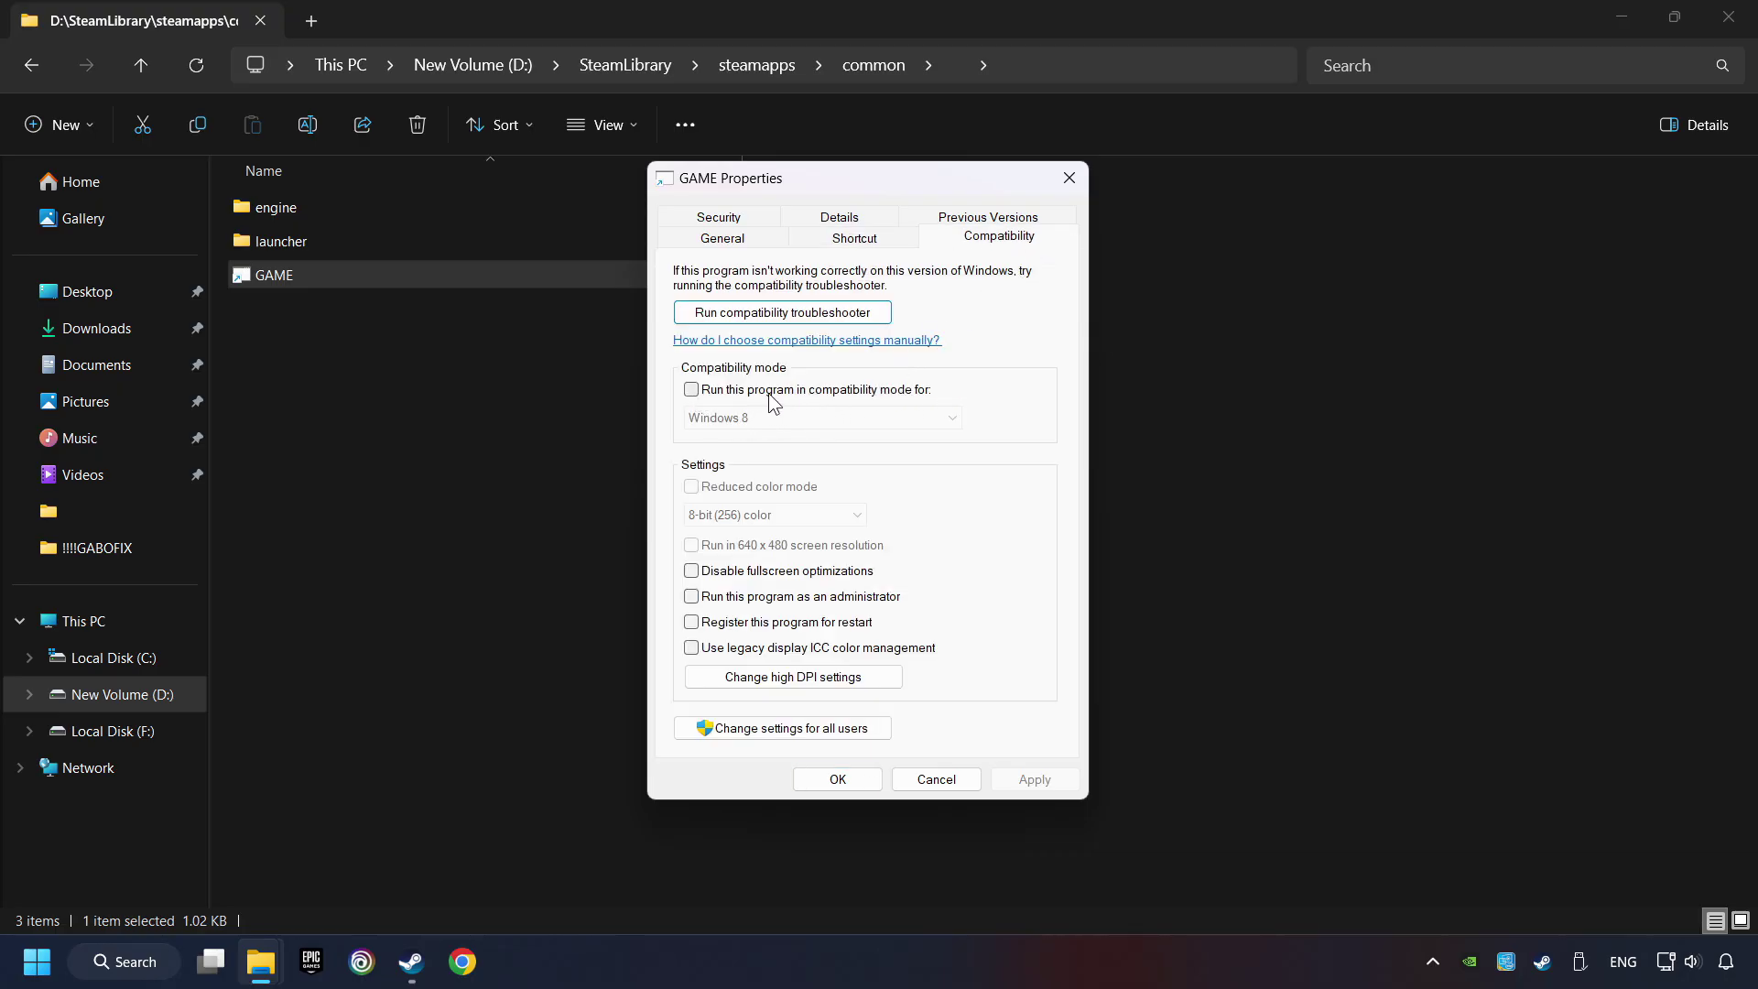
# - Enable Windows 8 compatibility mode, disable fullscreen optimizations, run as administrator, and apply
pyautogui.click(835, 391)
pyautogui.click(832, 418)
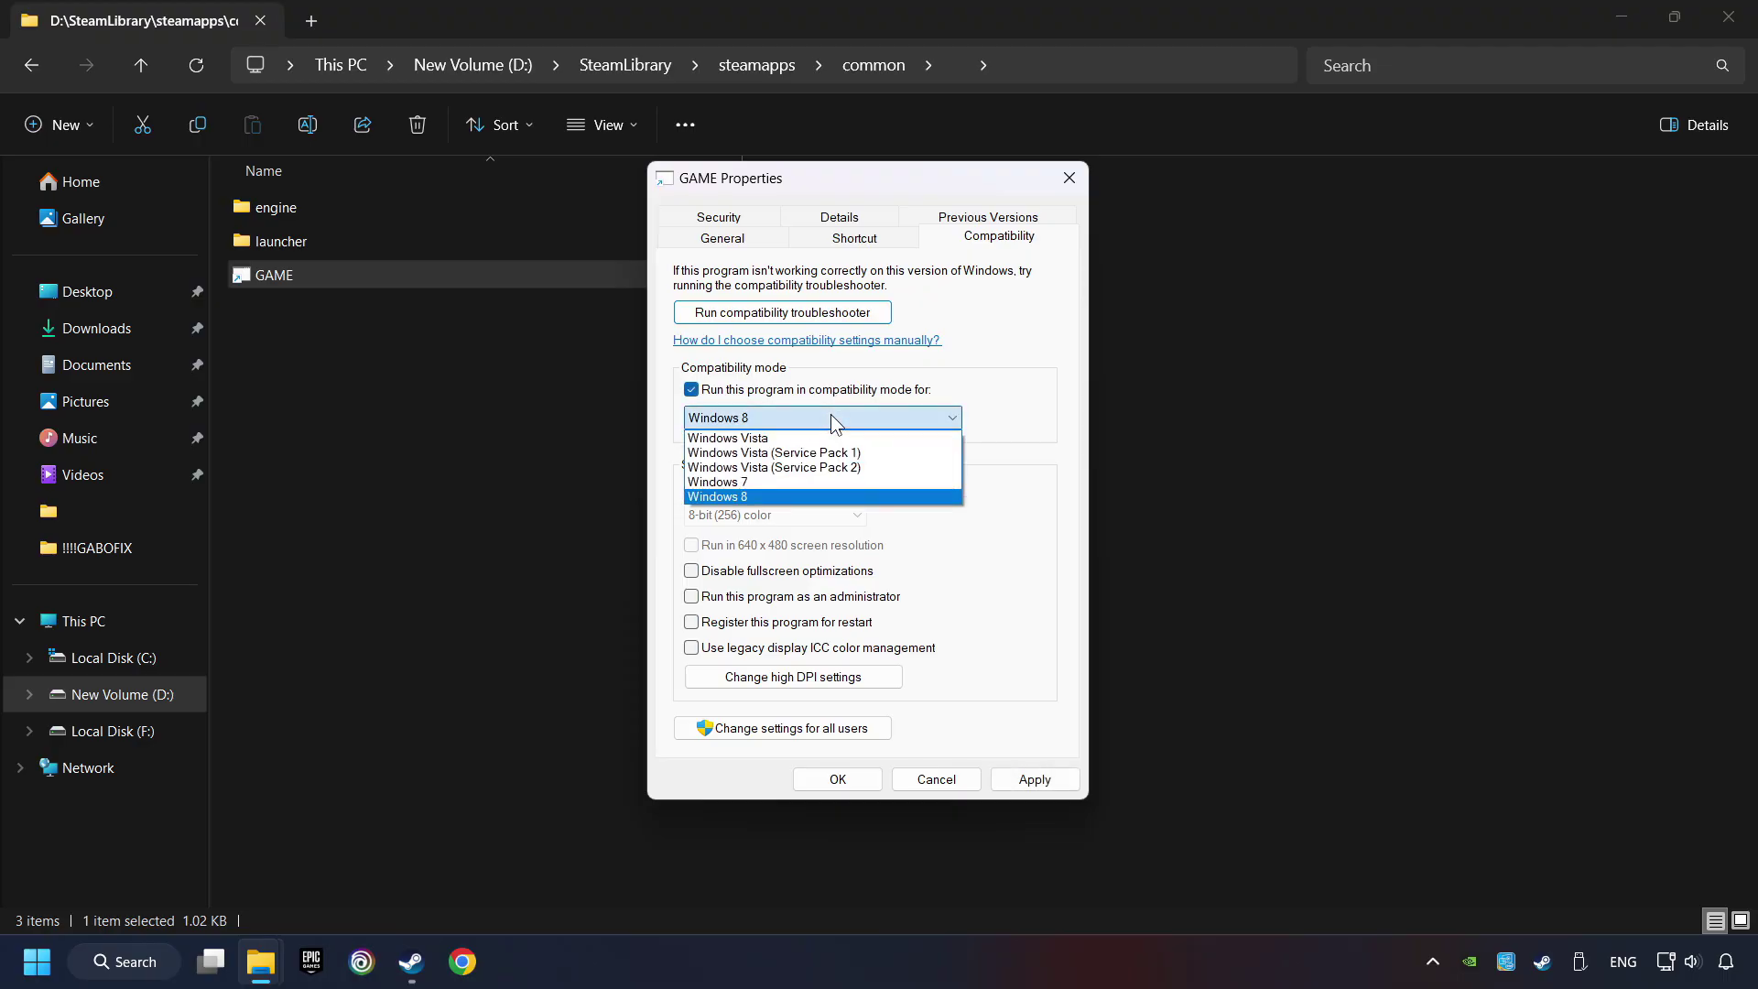
pyautogui.click(777, 496)
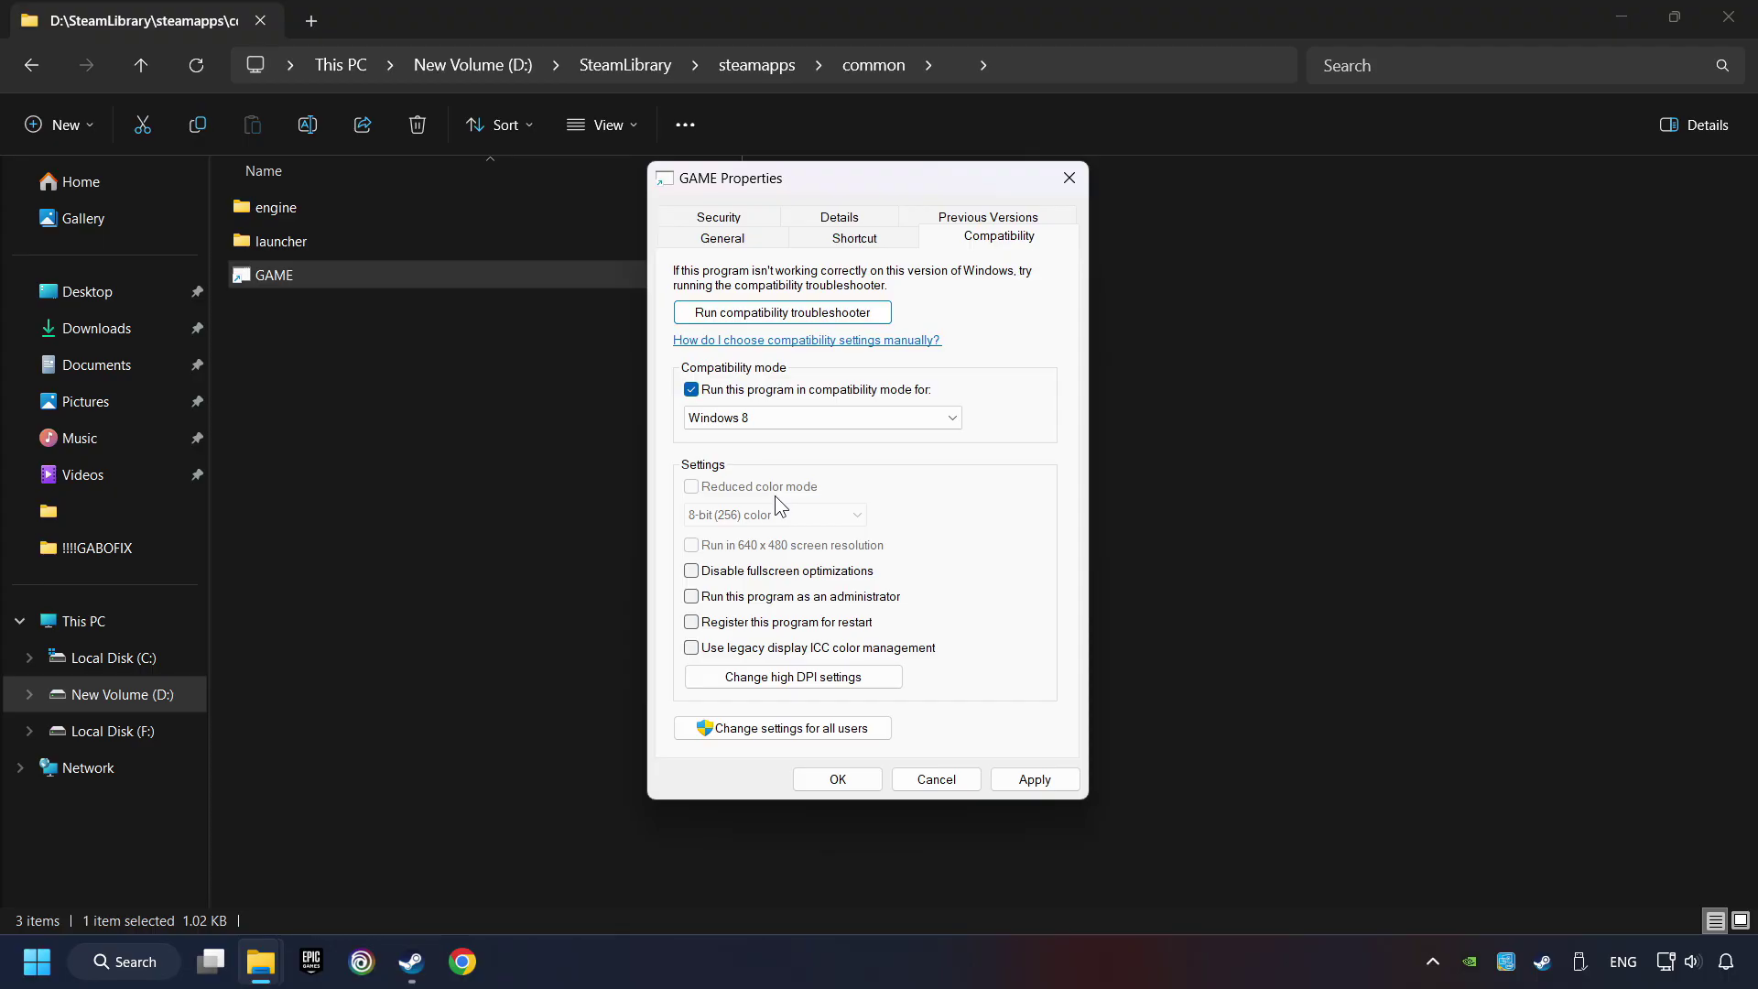
pyautogui.click(692, 573)
pyautogui.click(693, 599)
pyautogui.click(1053, 784)
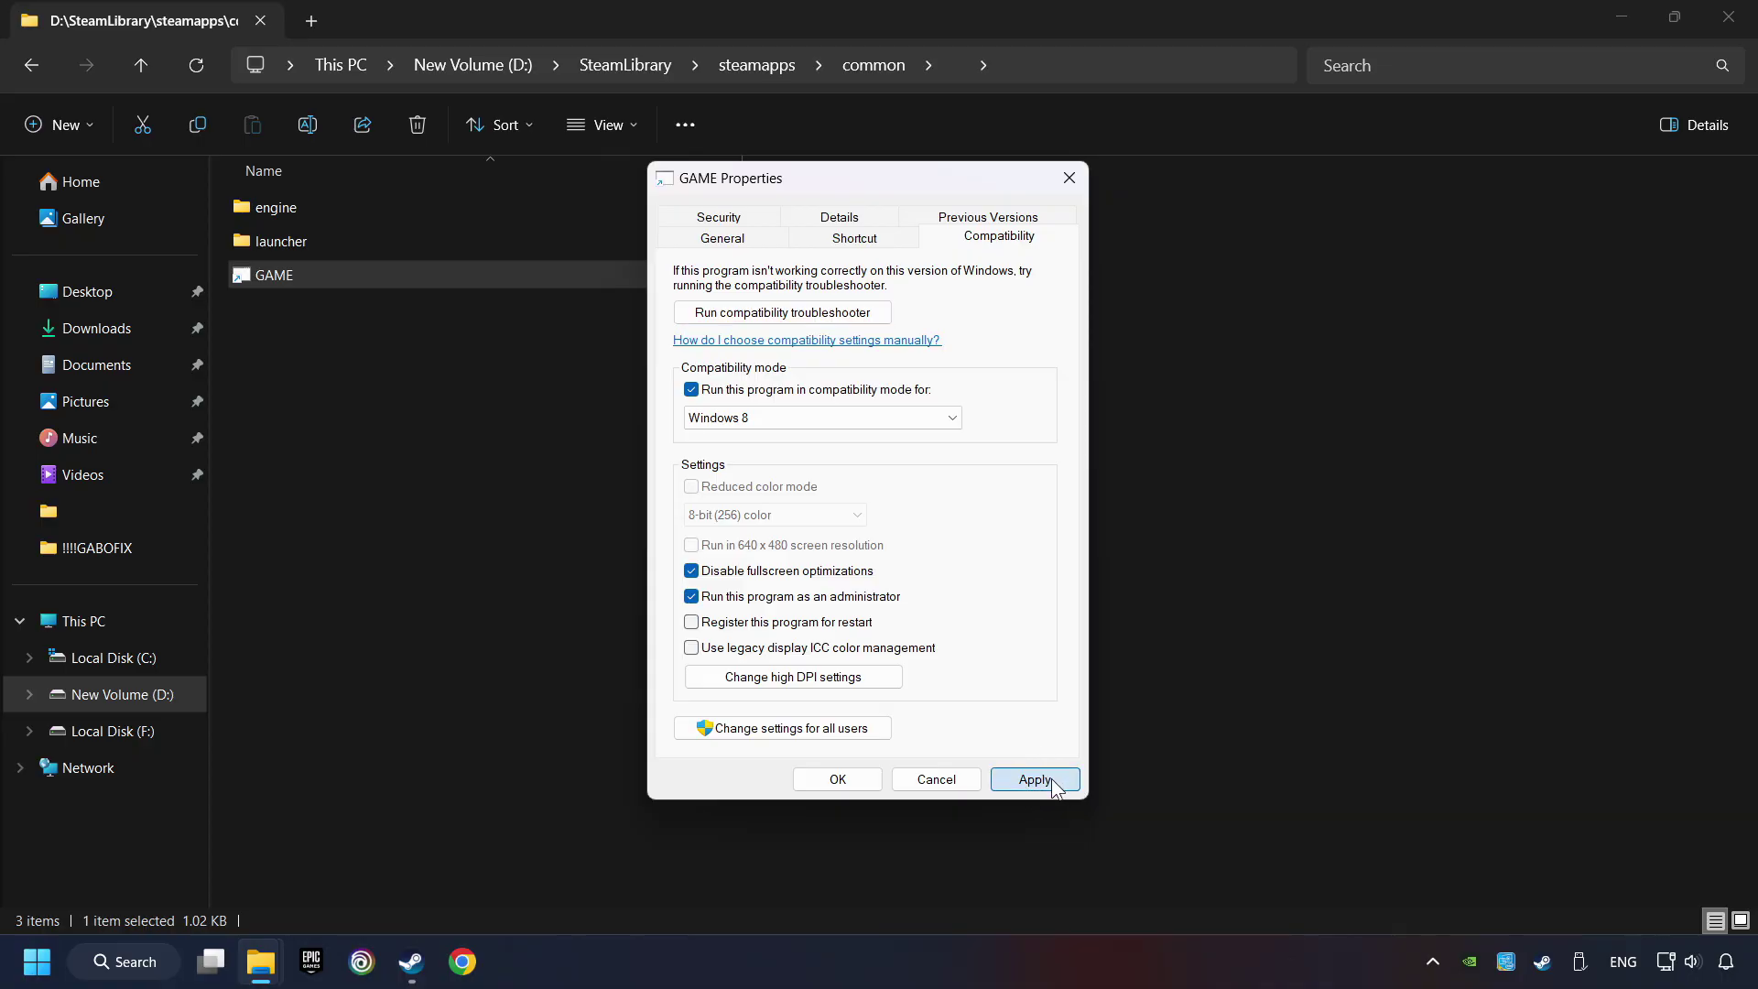
pyautogui.click(839, 780)
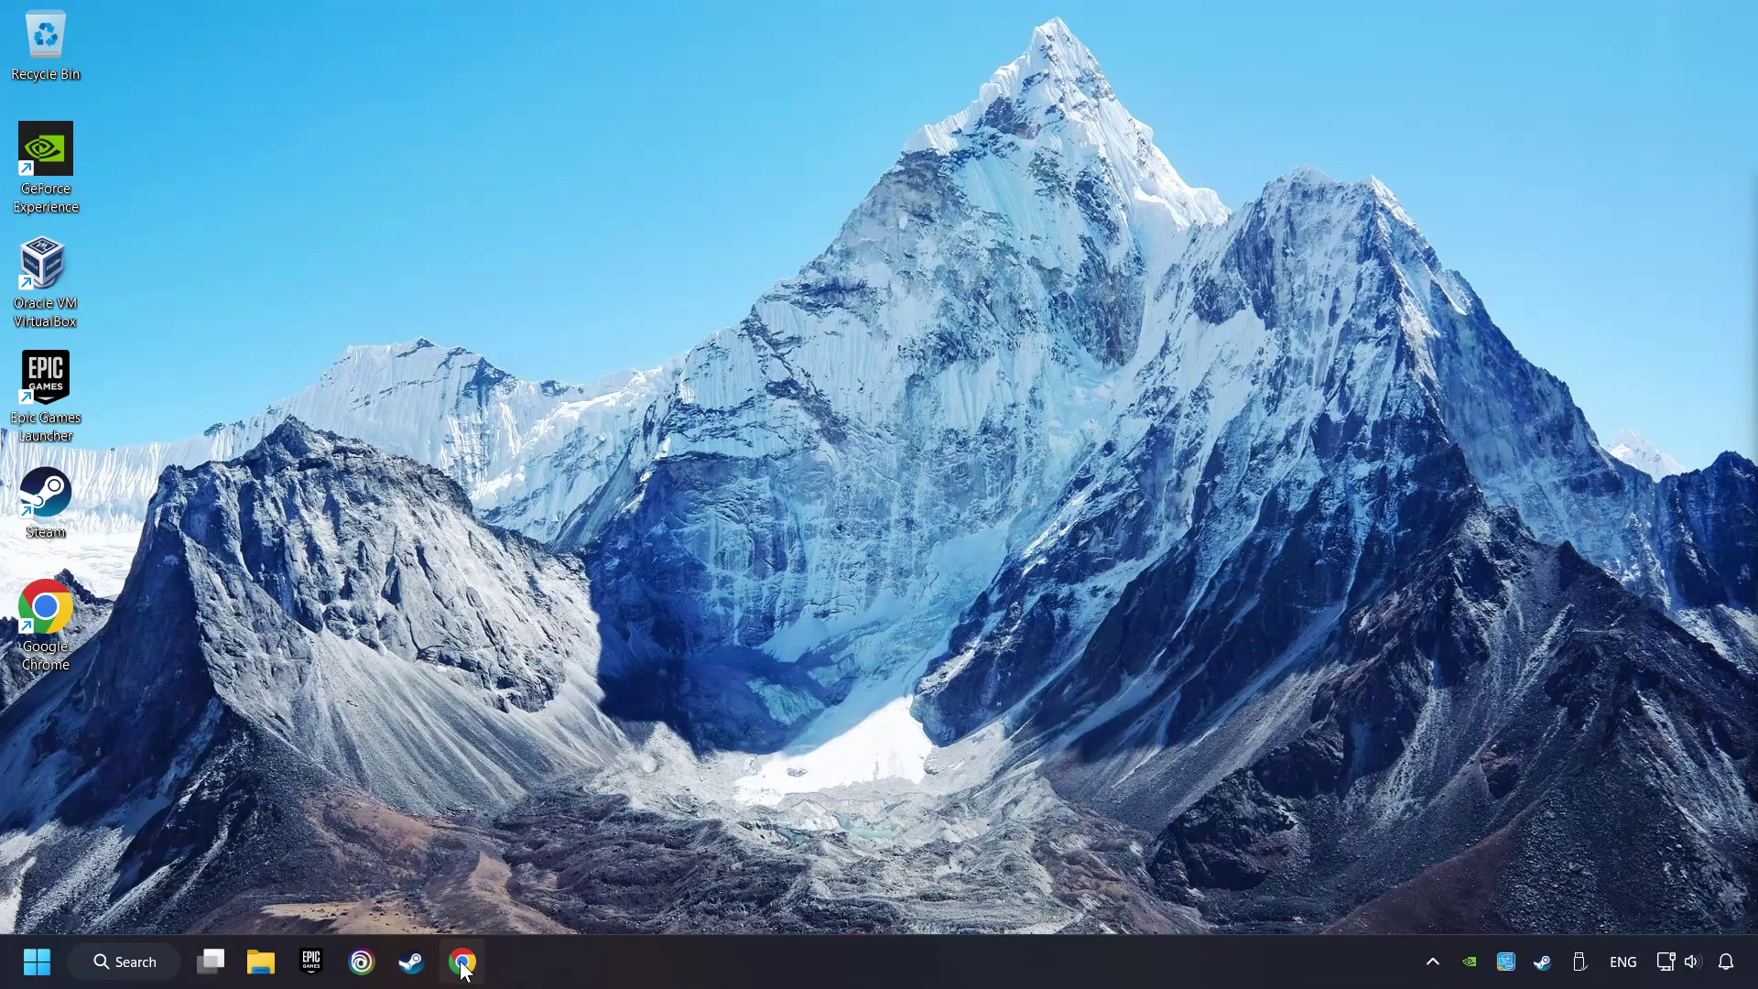
# - Load the DirectX download page, then the Visual C++ Redistributable downloads page in a new tab
pyautogui.click(464, 961)
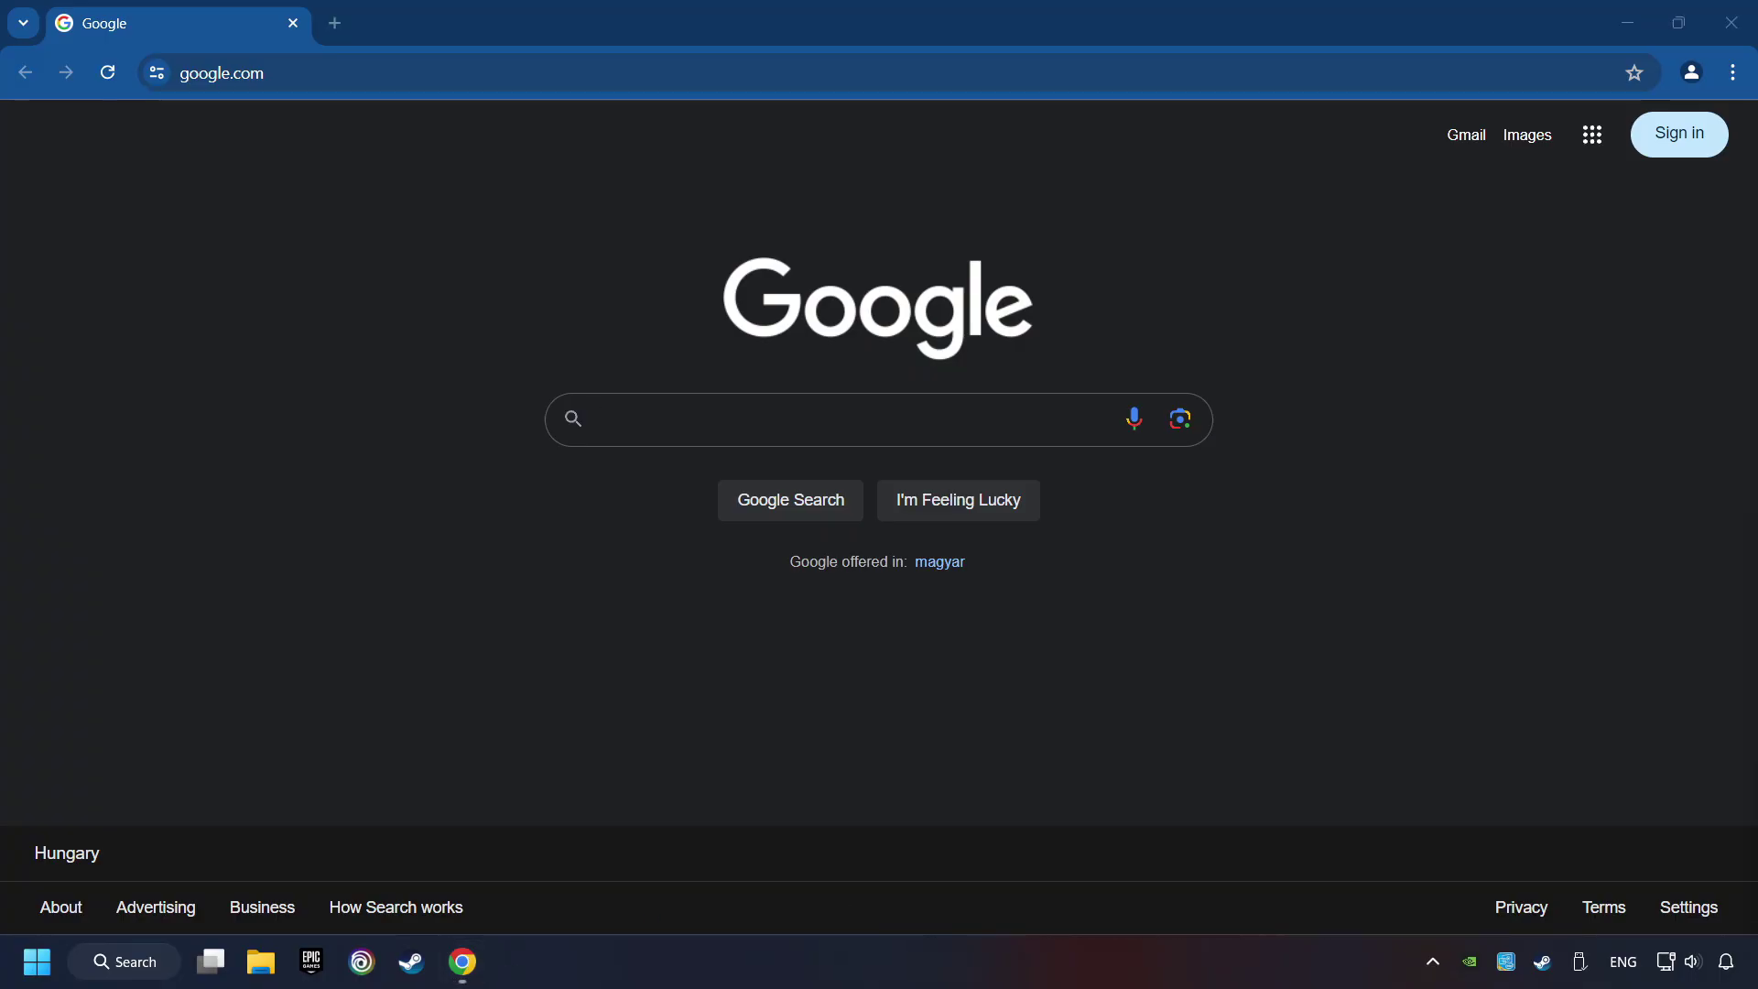
pyautogui.click(333, 73)
pyautogui.write('https://www.microsoft.com/en-US/download/details.aspx?id=35')
pyautogui.press('Return')
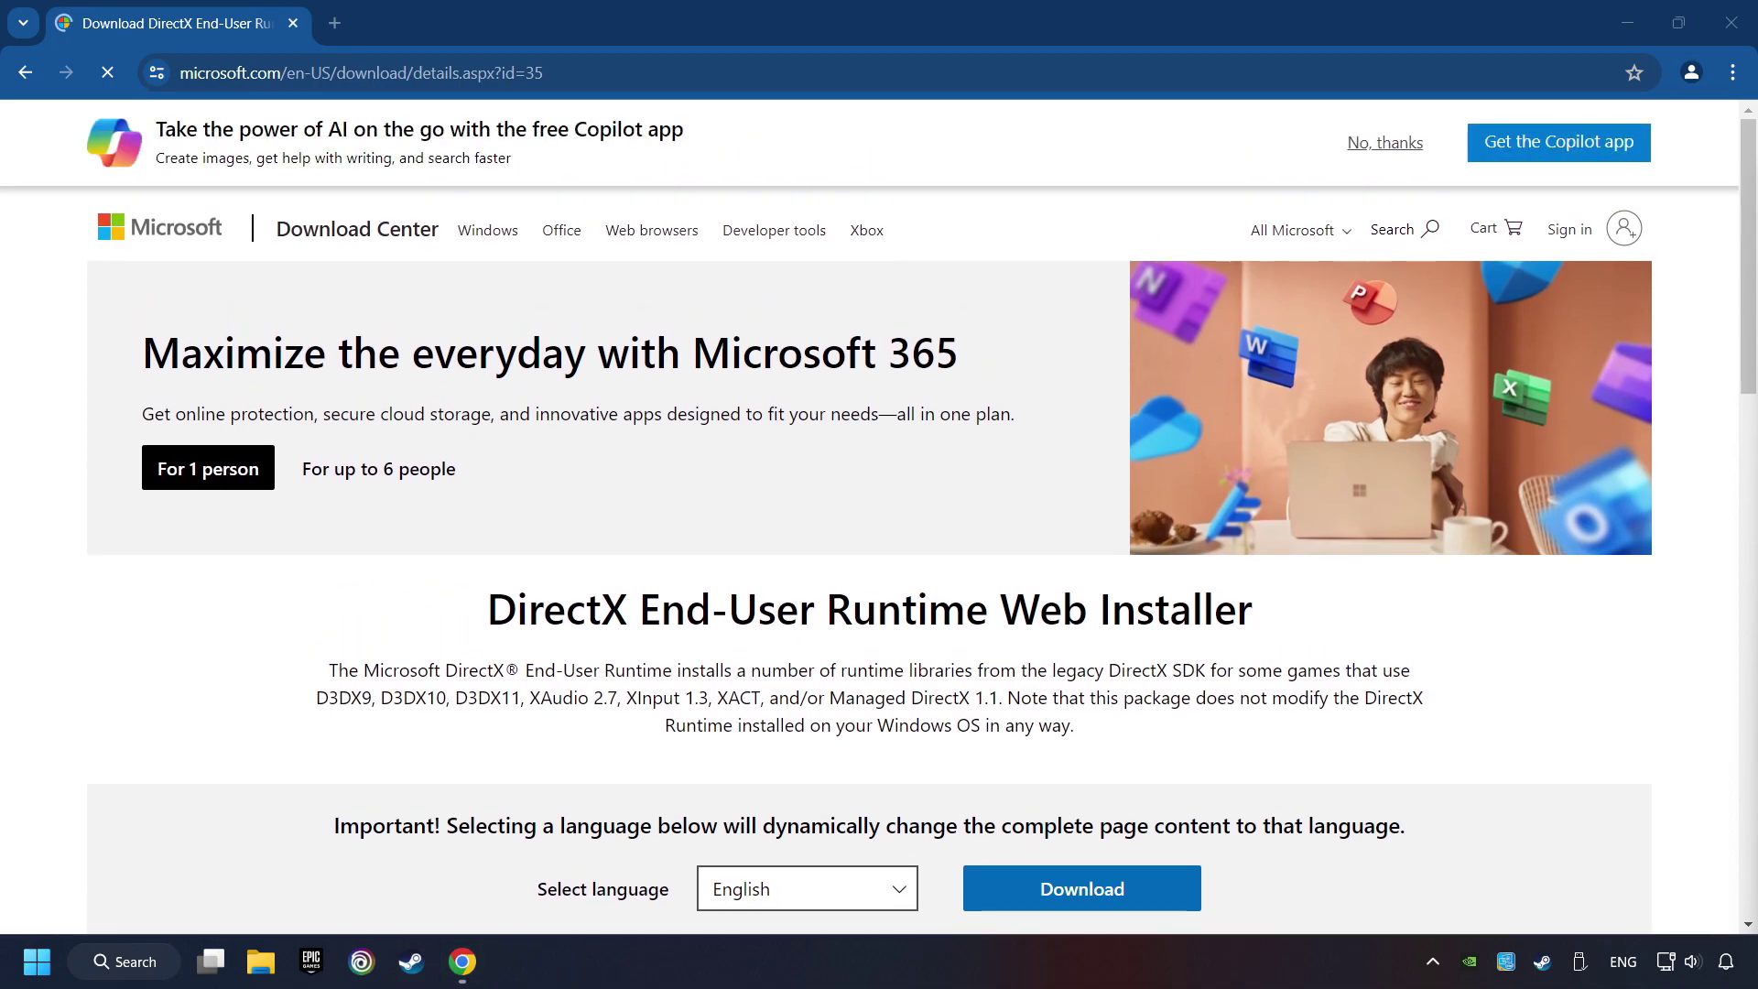
pyautogui.click(335, 23)
pyautogui.write('https://learn.microsoft.com/en-us/cpp/windows/latest-supported-vc-redist?view=msvc-160')
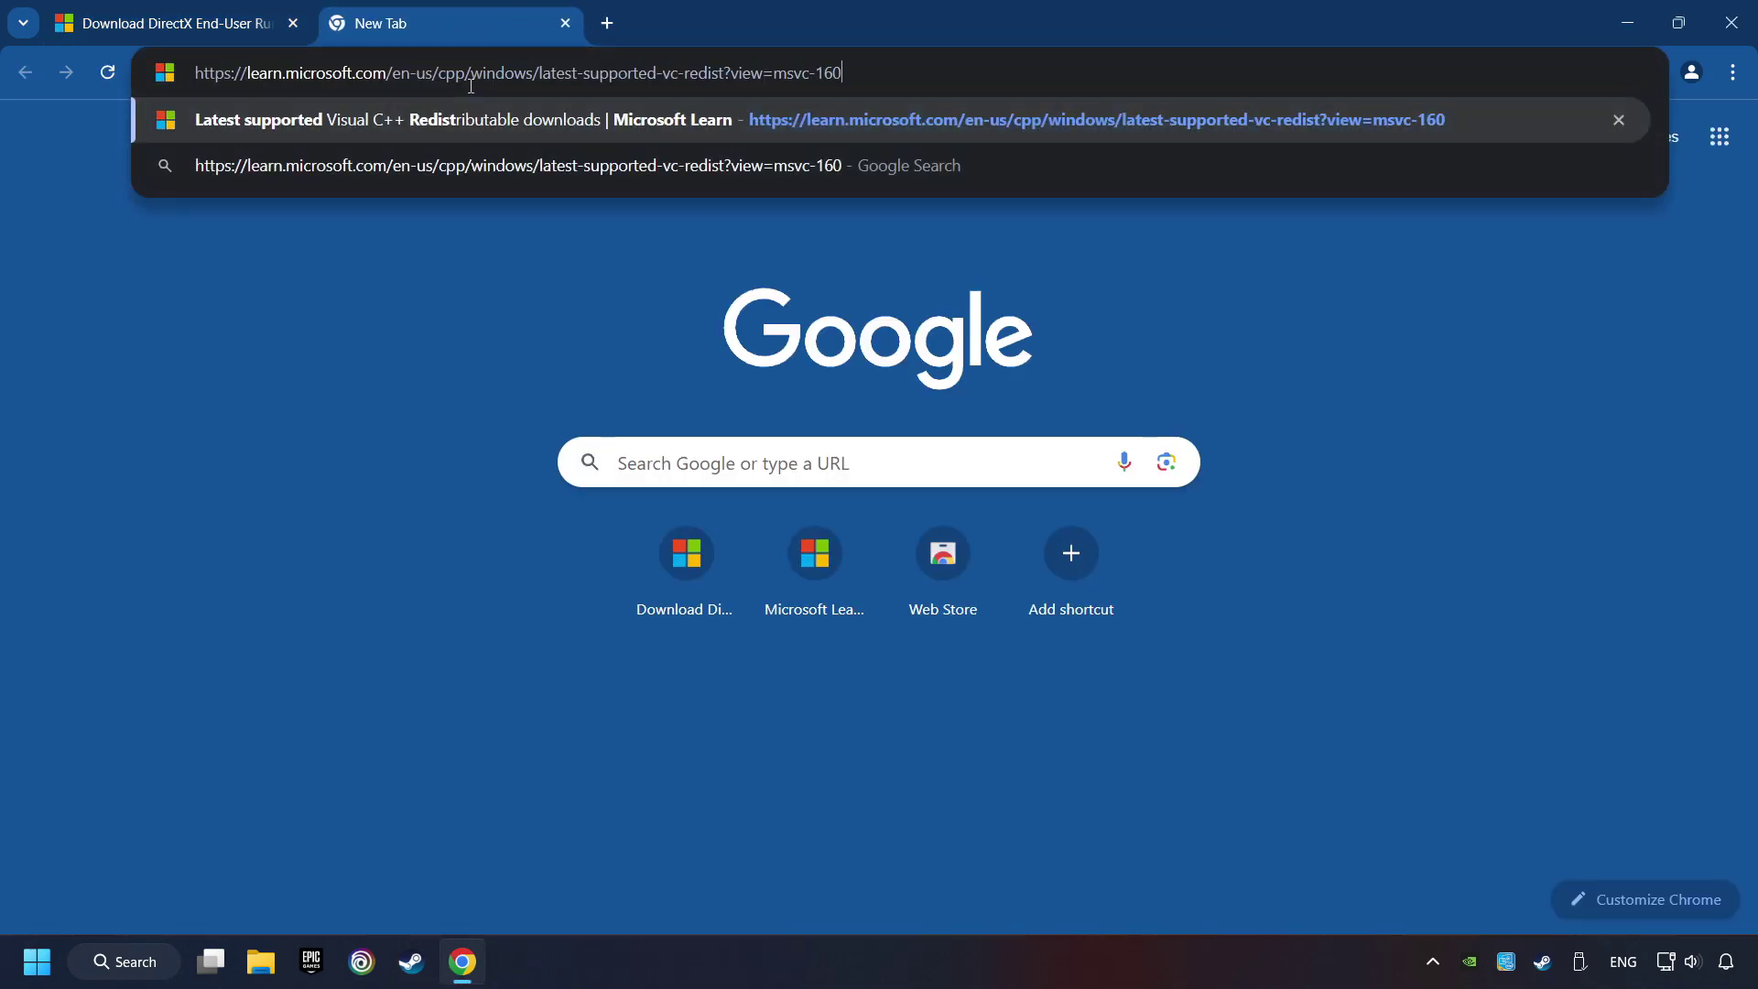
pyautogui.press('Return')
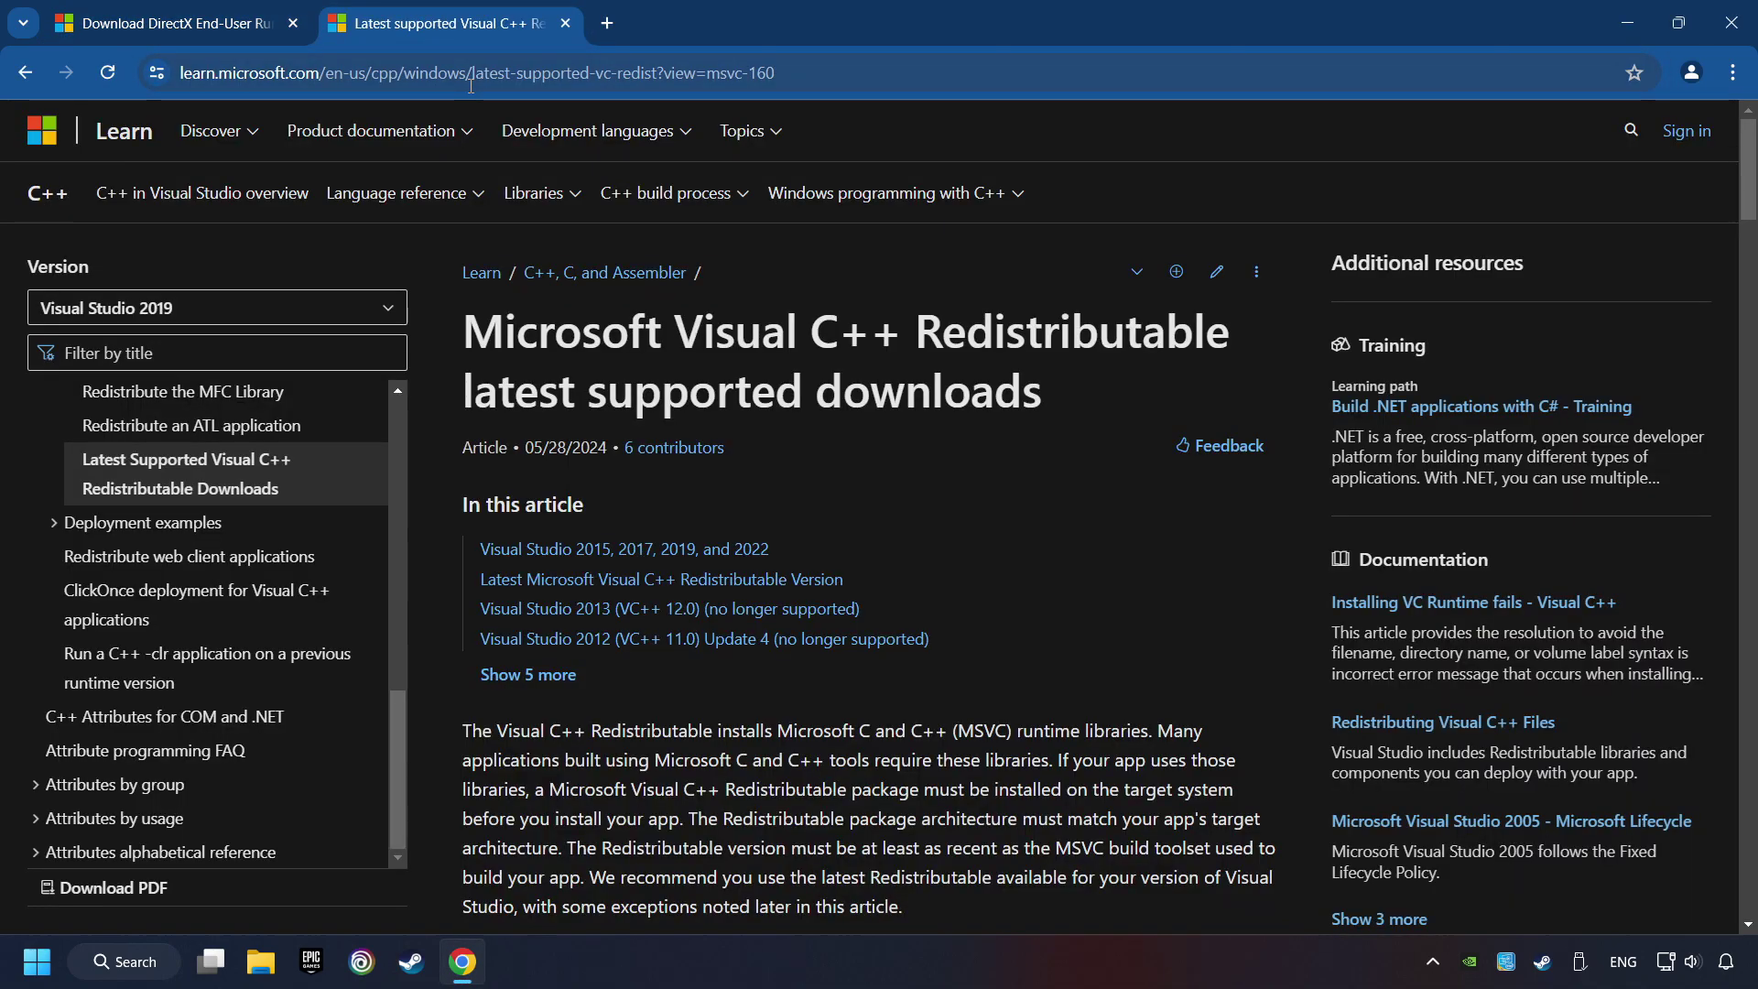
# - Download the DirectX End-User Runtime web installer, dxwebsetup.exe (288 KB)
pyautogui.click(210, 18)
pyautogui.scroll(-1, 529, 469)
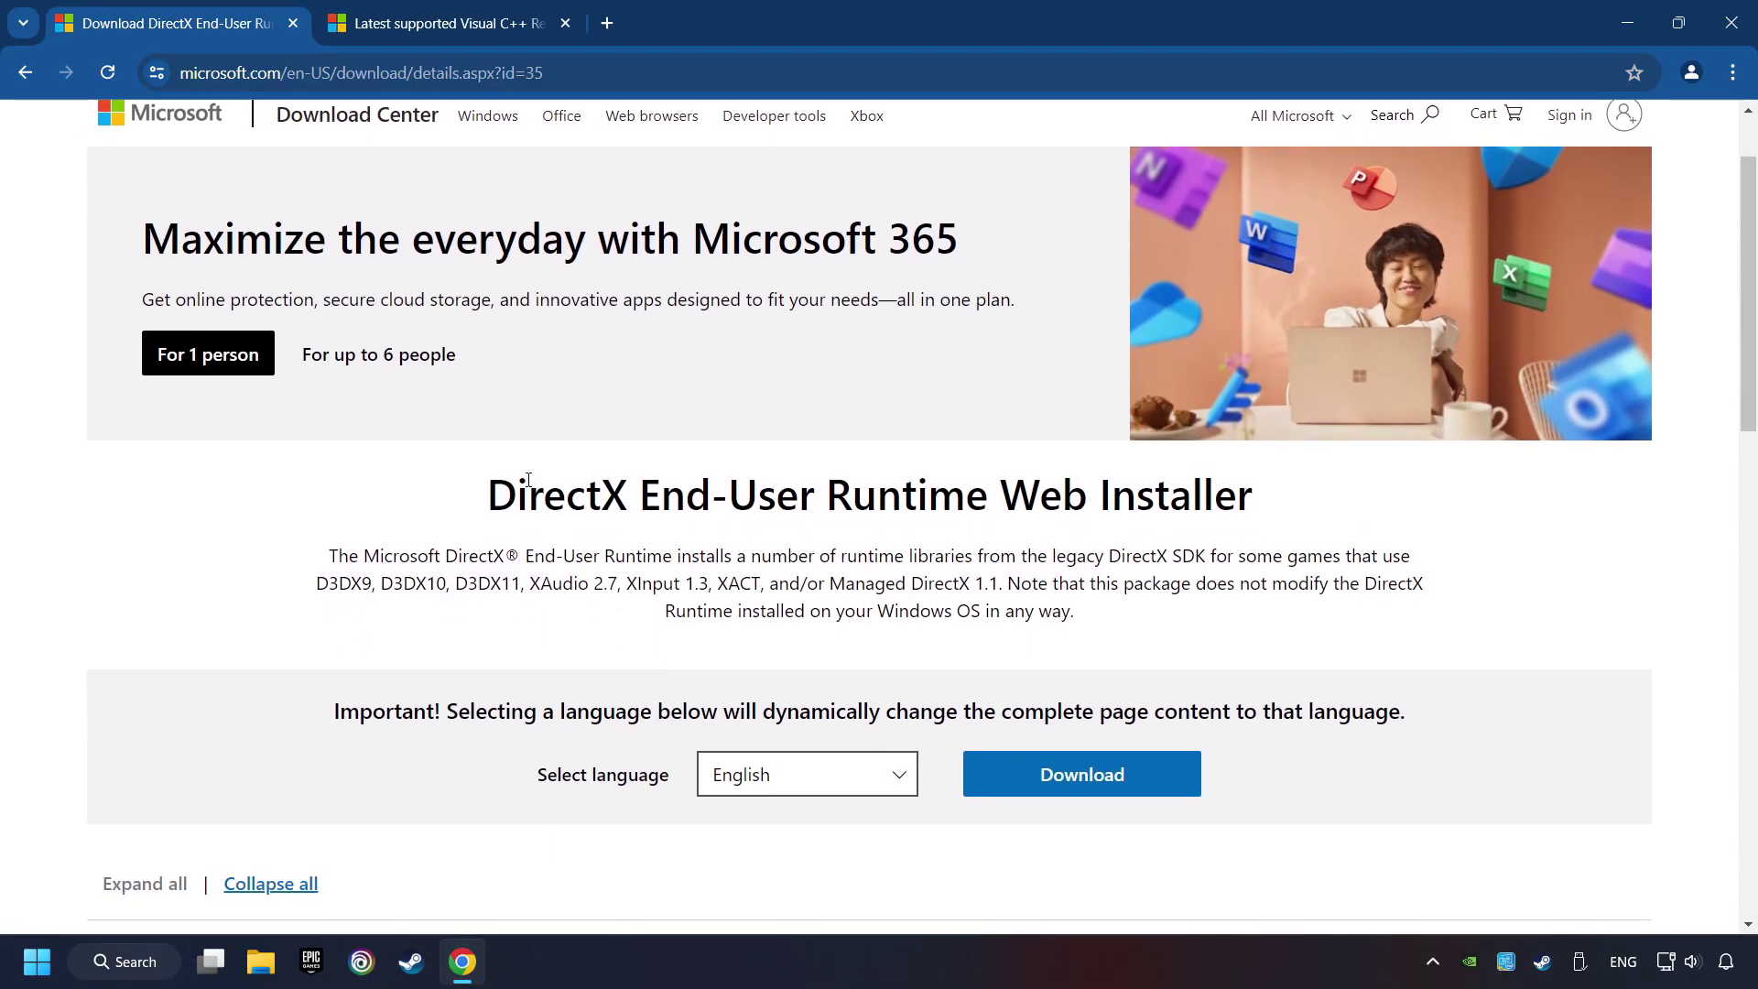
pyautogui.scroll(-1, 614, 497)
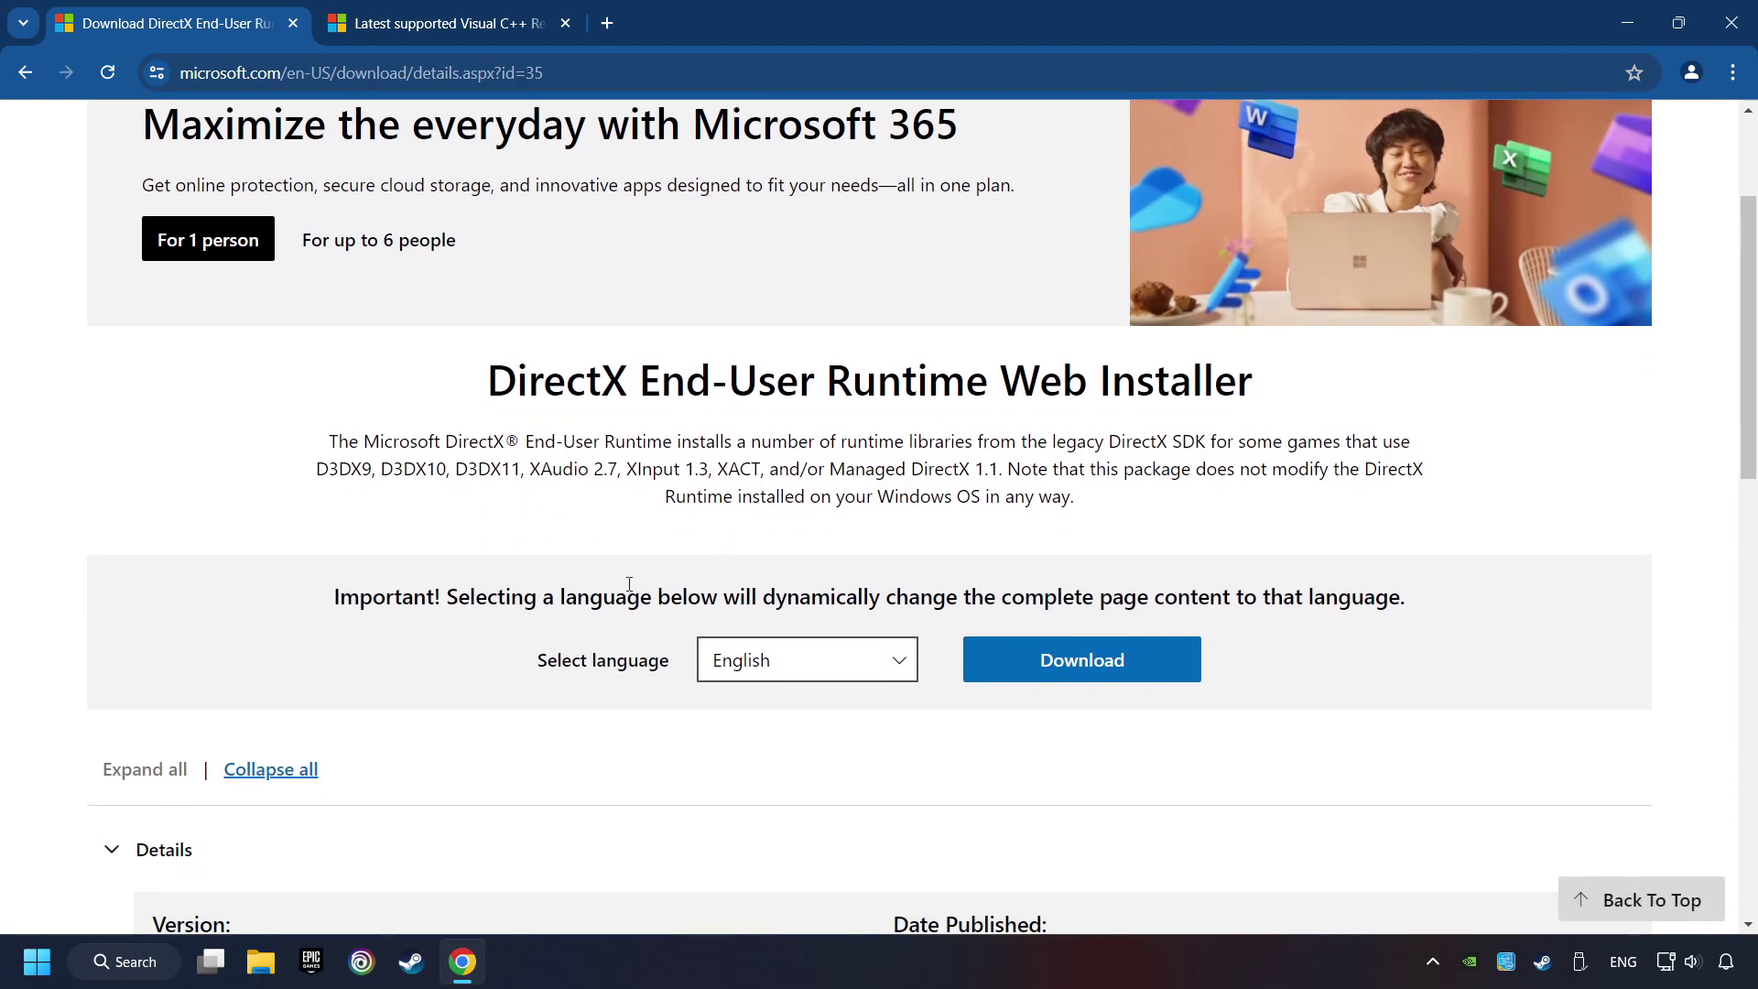
pyautogui.click(1096, 668)
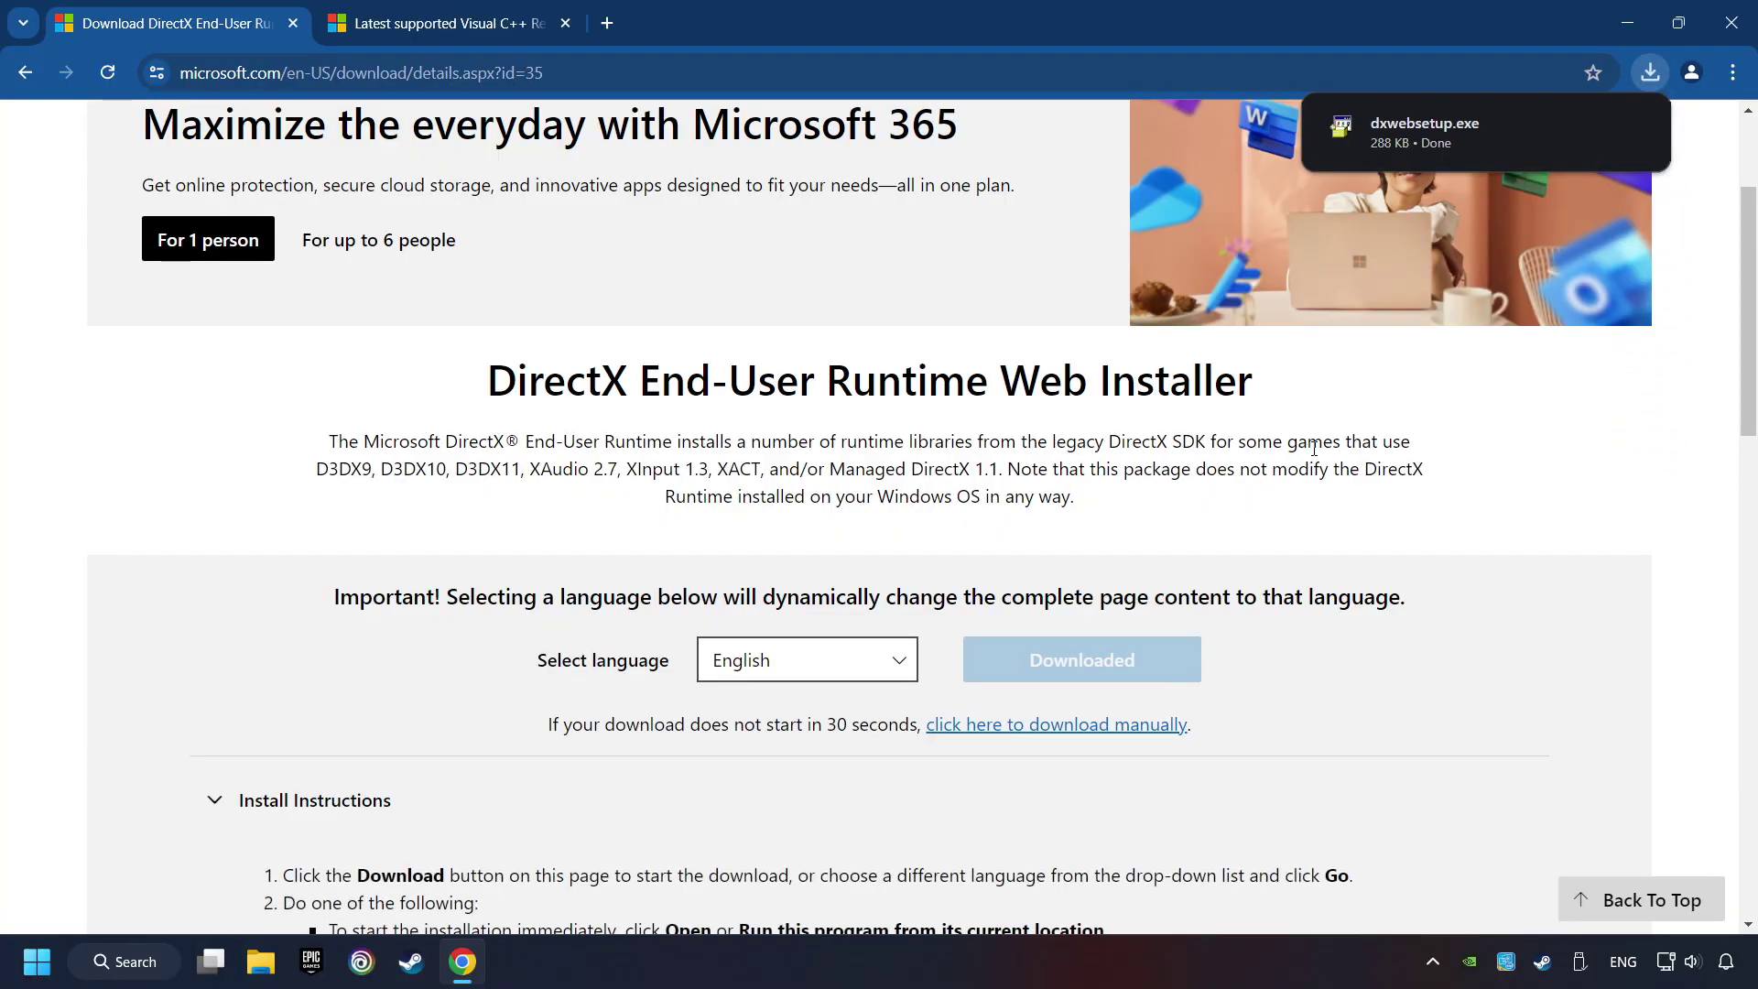
# - Run dxwebsetup.exe, accept the license, skip the Bing Bar, and finish when no install is needed
pyautogui.moveTo(1406, 128)
pyautogui.click(1500, 130)
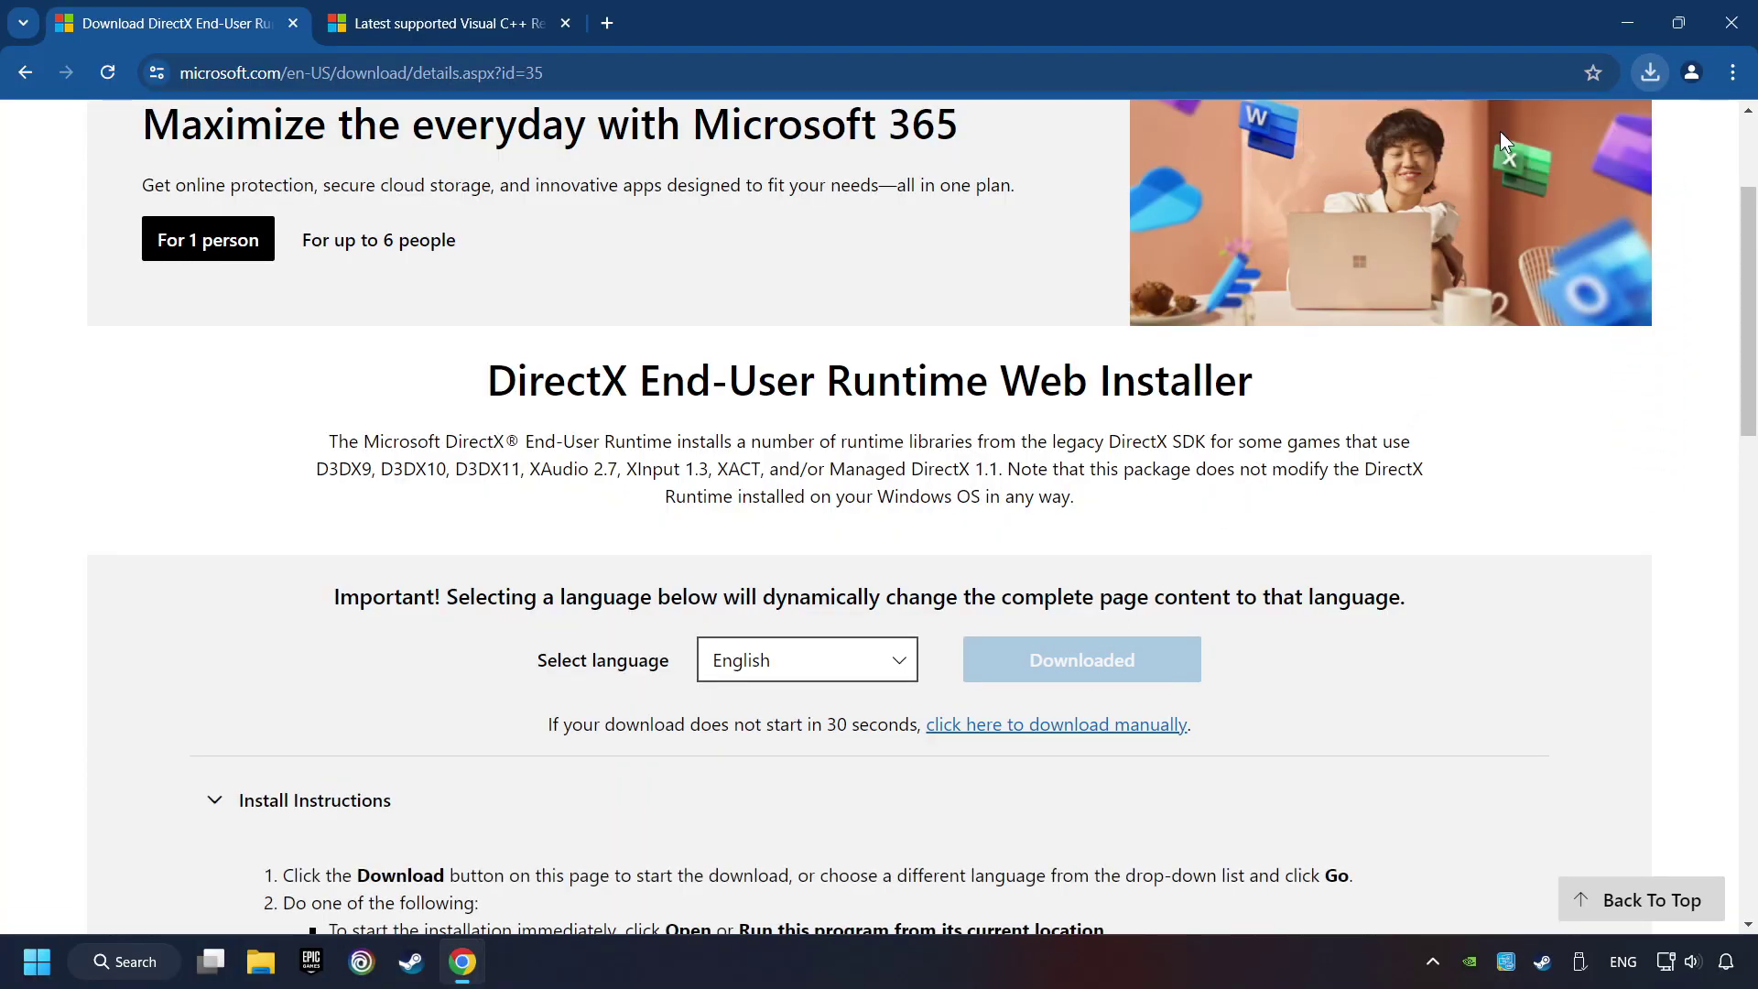
pyautogui.moveTo(591, 169); pyautogui.dragTo(1014, 295)
pyautogui.moveTo(1127, 478); pyautogui.dragTo(793, 617)
pyautogui.click(910, 613)
pyautogui.click(1008, 694)
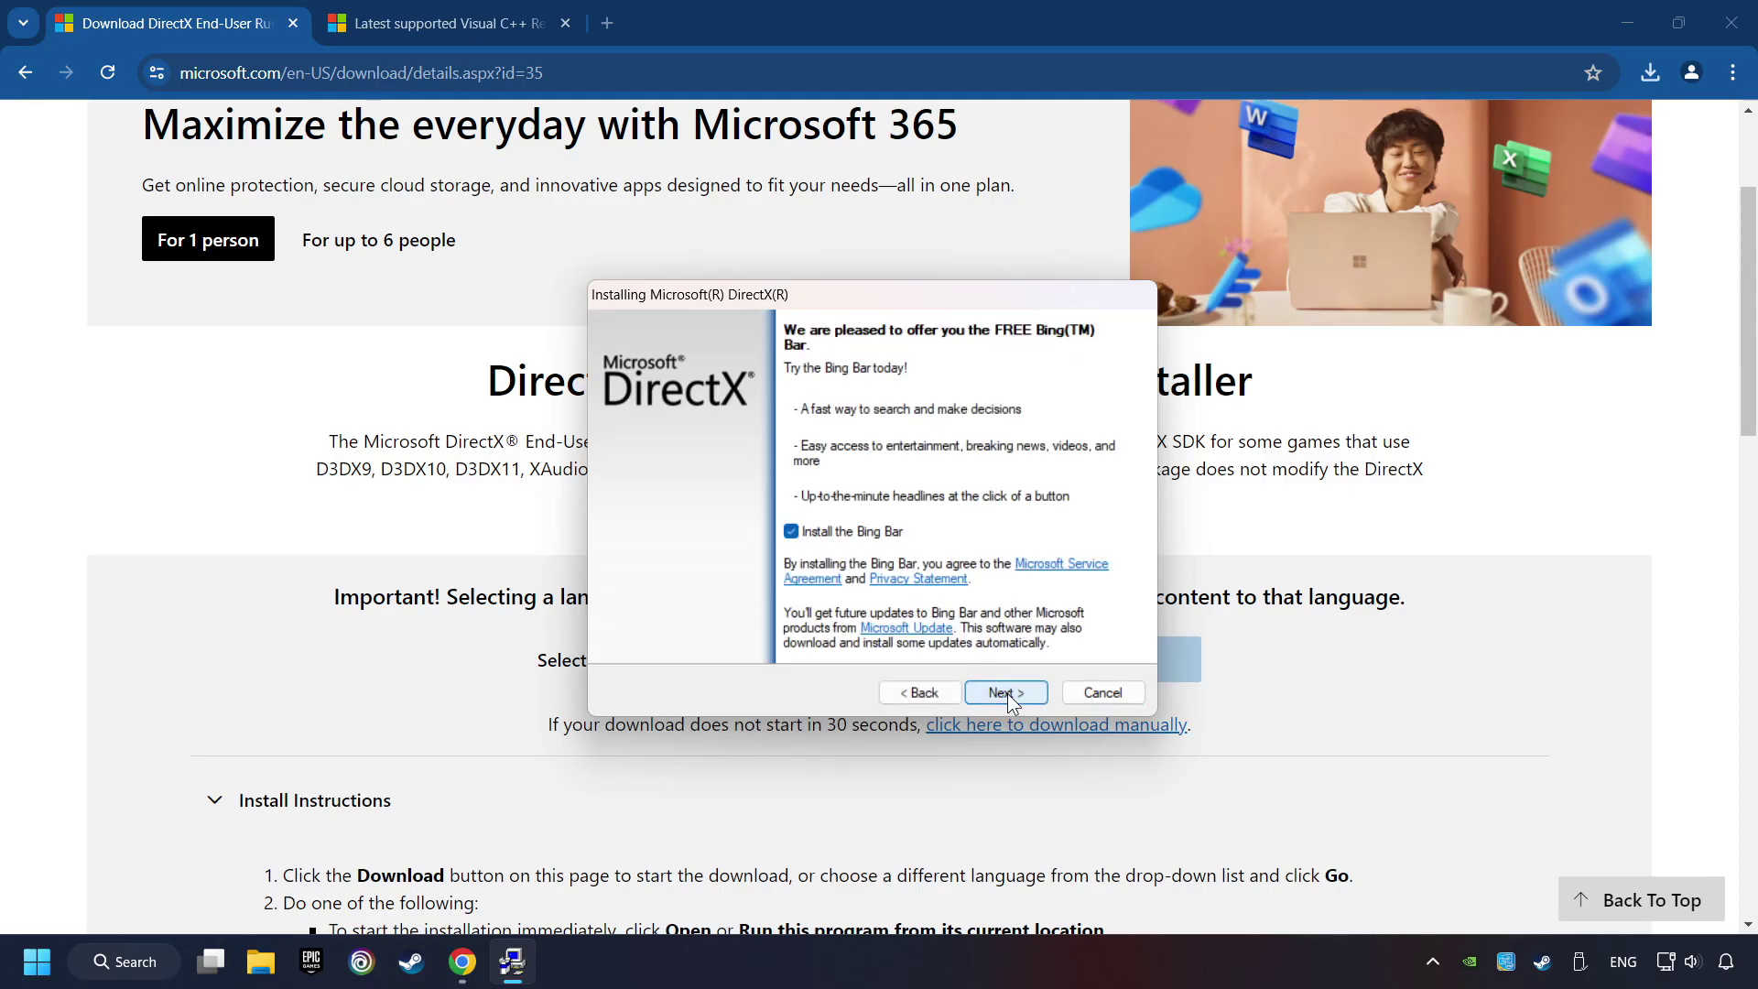
pyautogui.click(791, 532)
pyautogui.click(1012, 694)
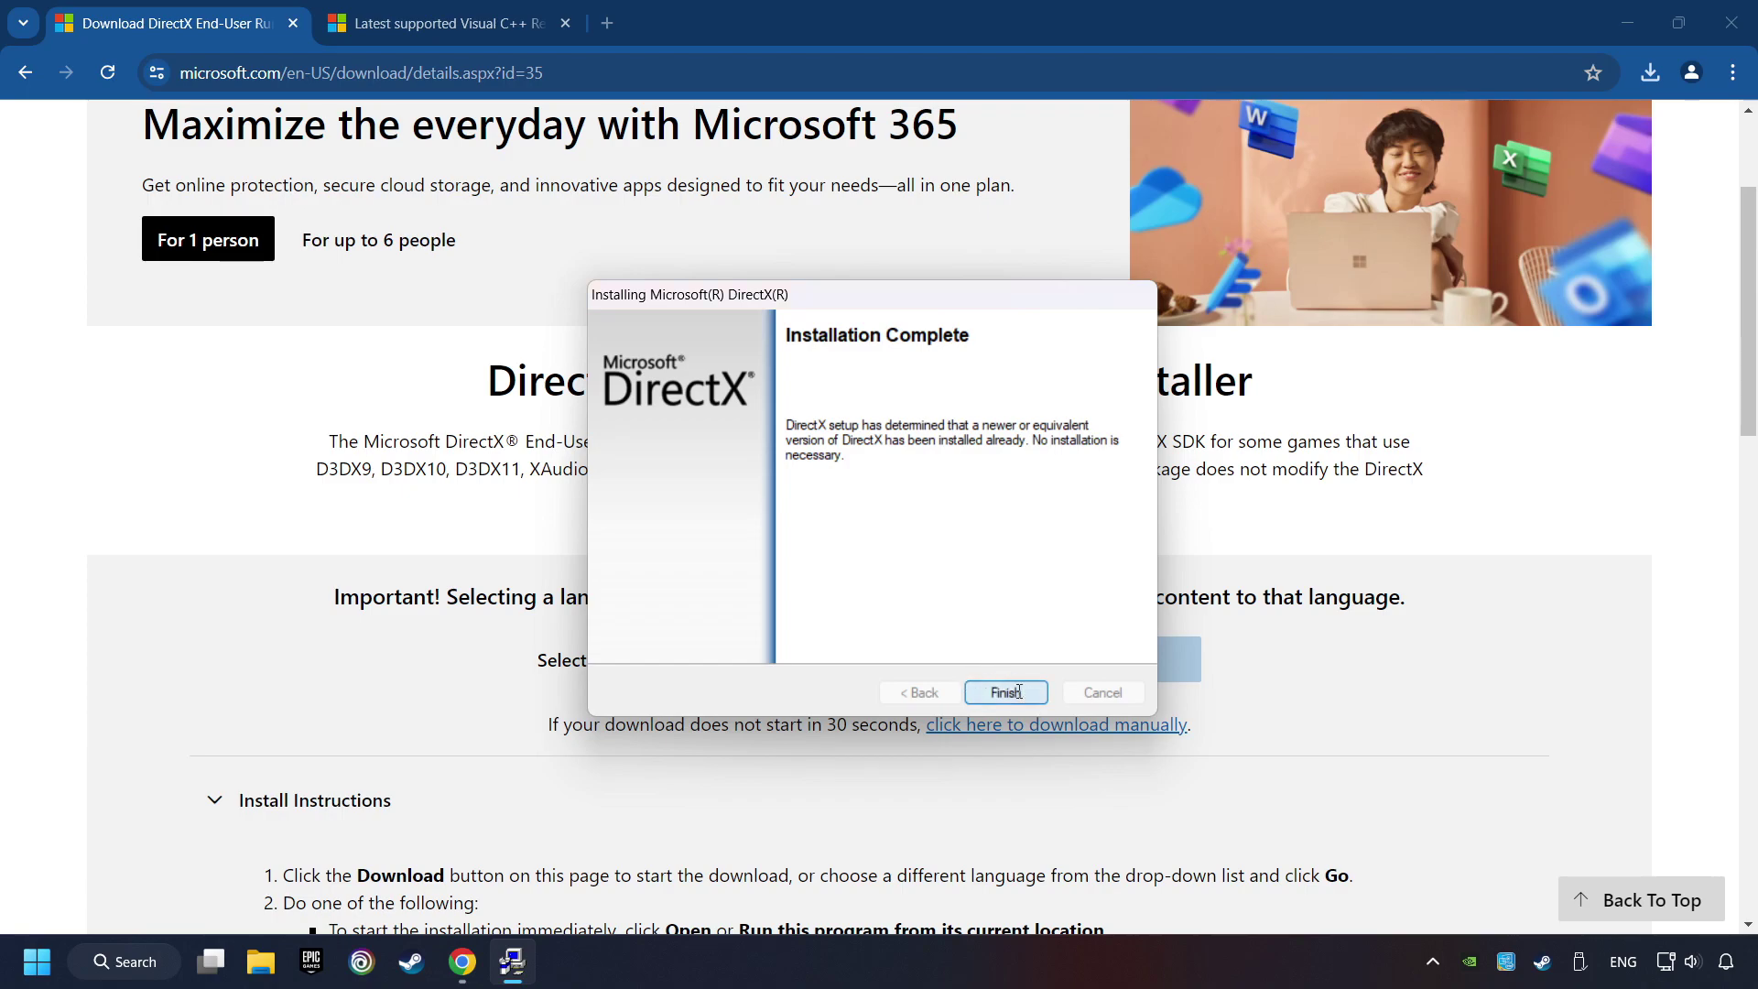
pyautogui.click(1005, 692)
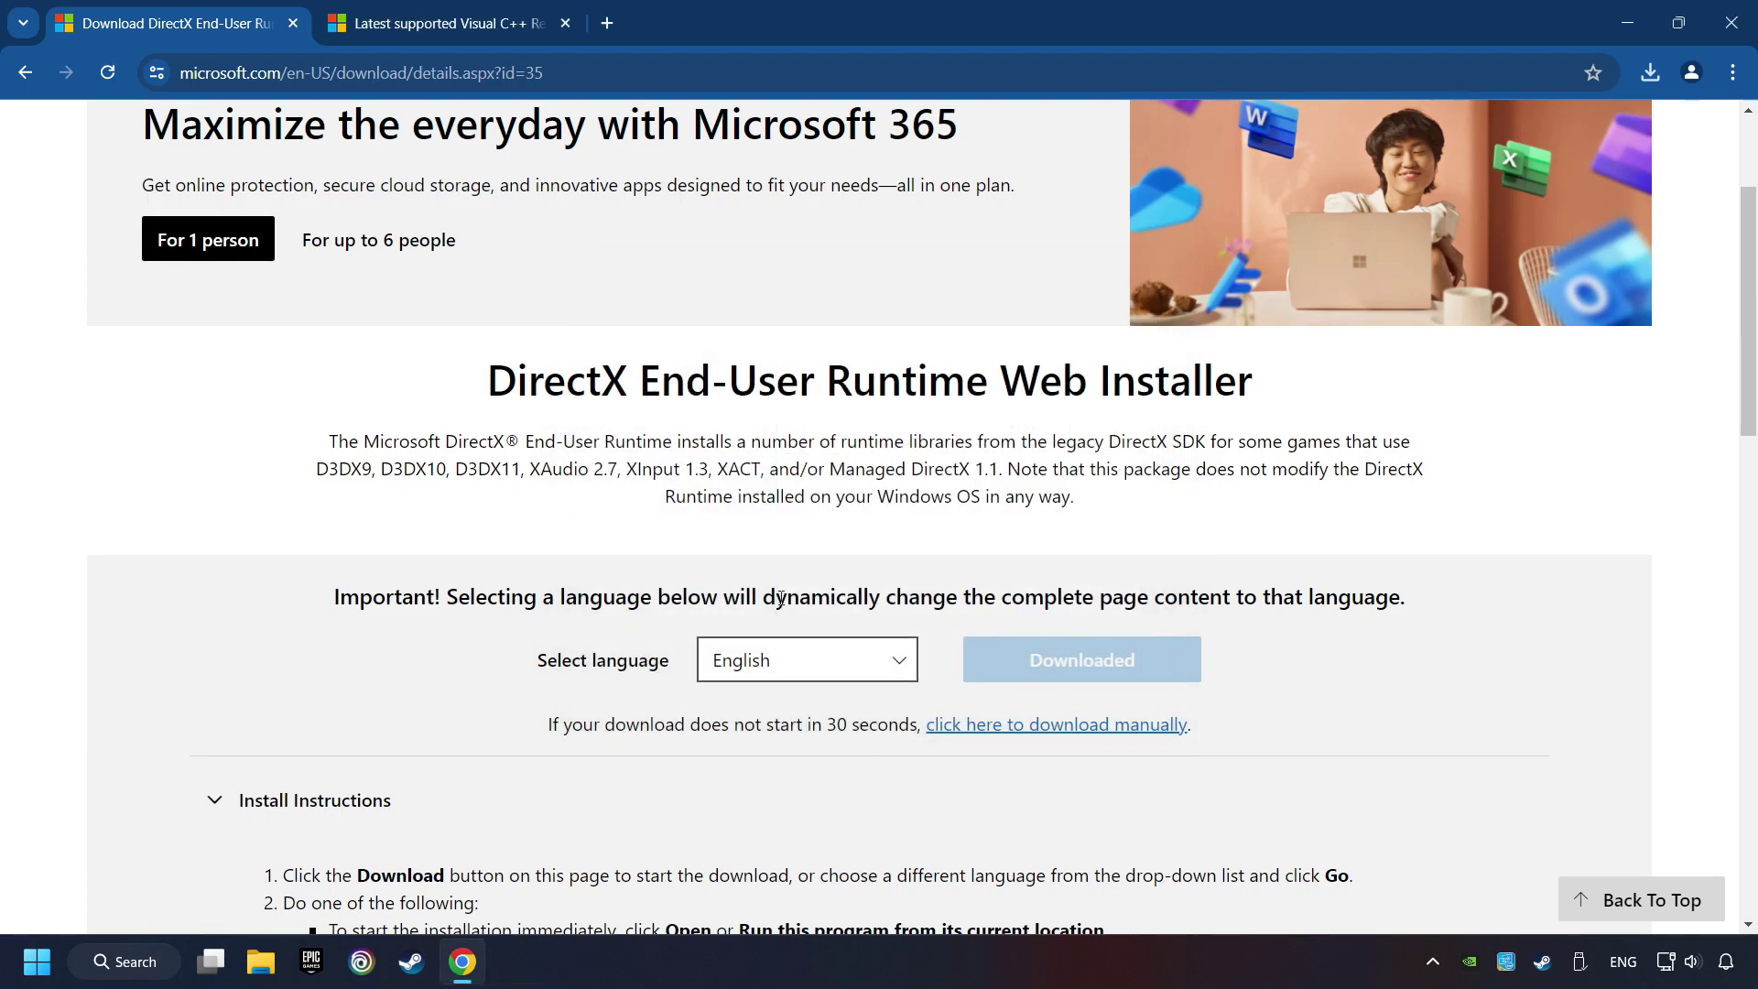
# - Download the ARM64, x86 and x64 Visual C++ redistributables from the Microsoft Learn page
pyautogui.click(421, 24)
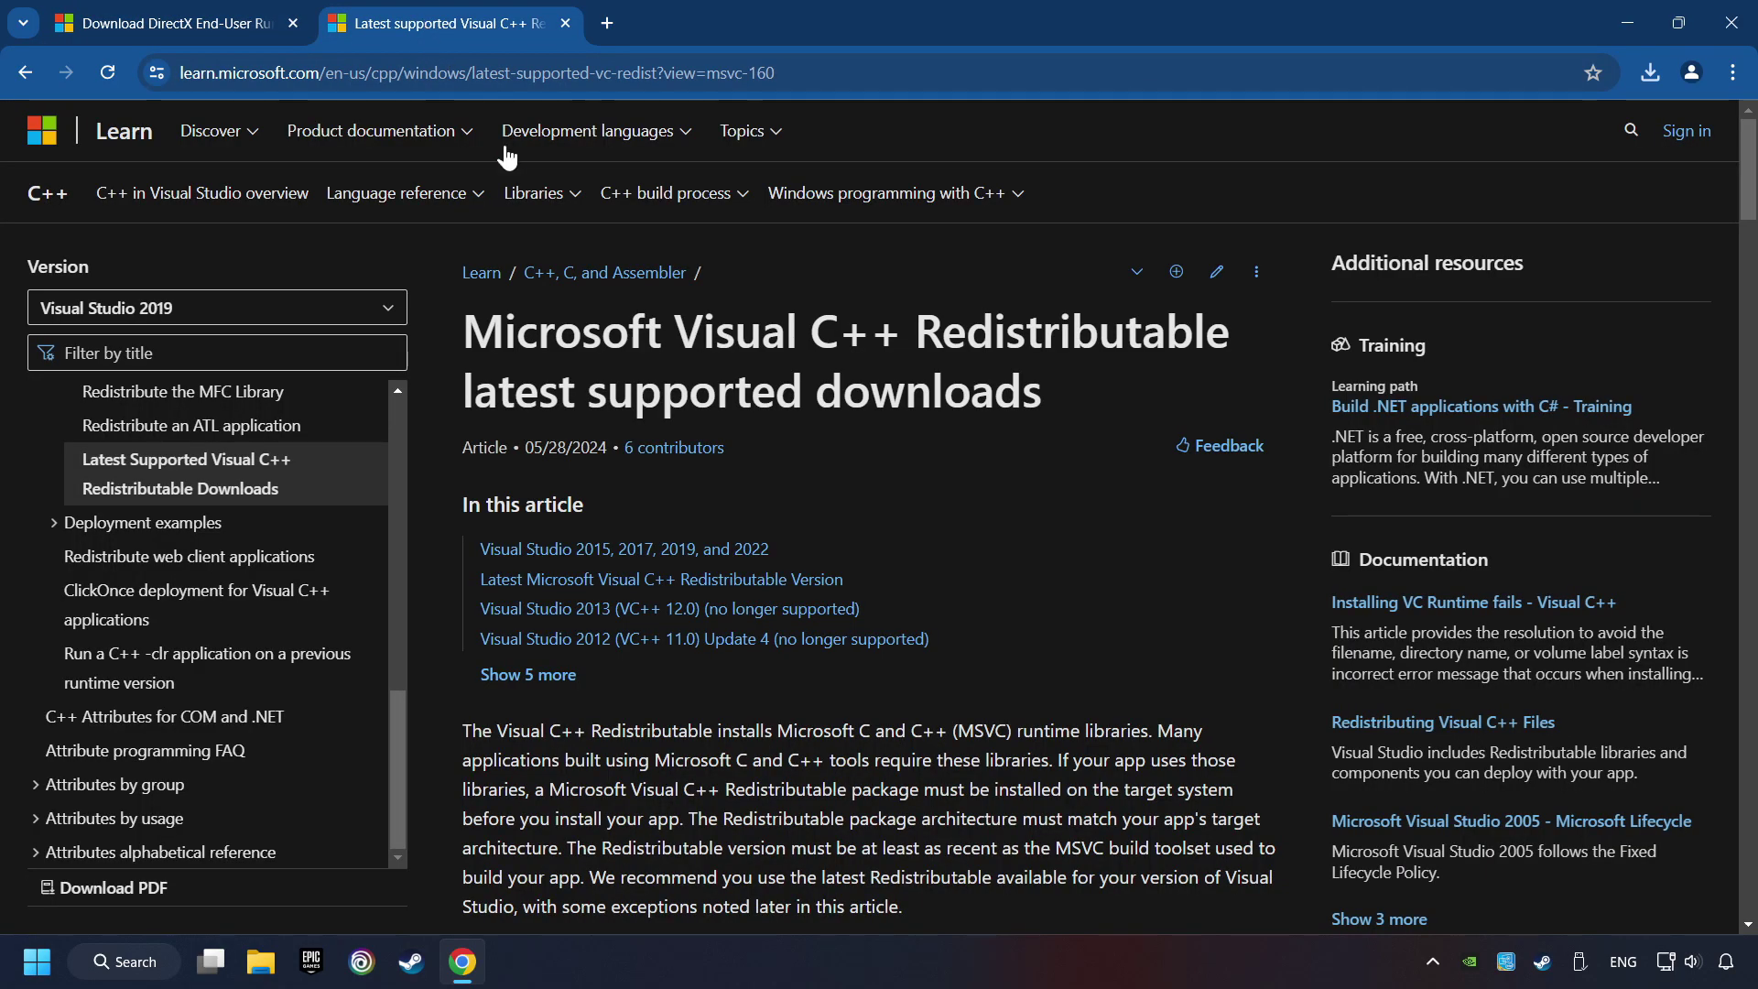
pyautogui.scroll(-15, 1725, 186)
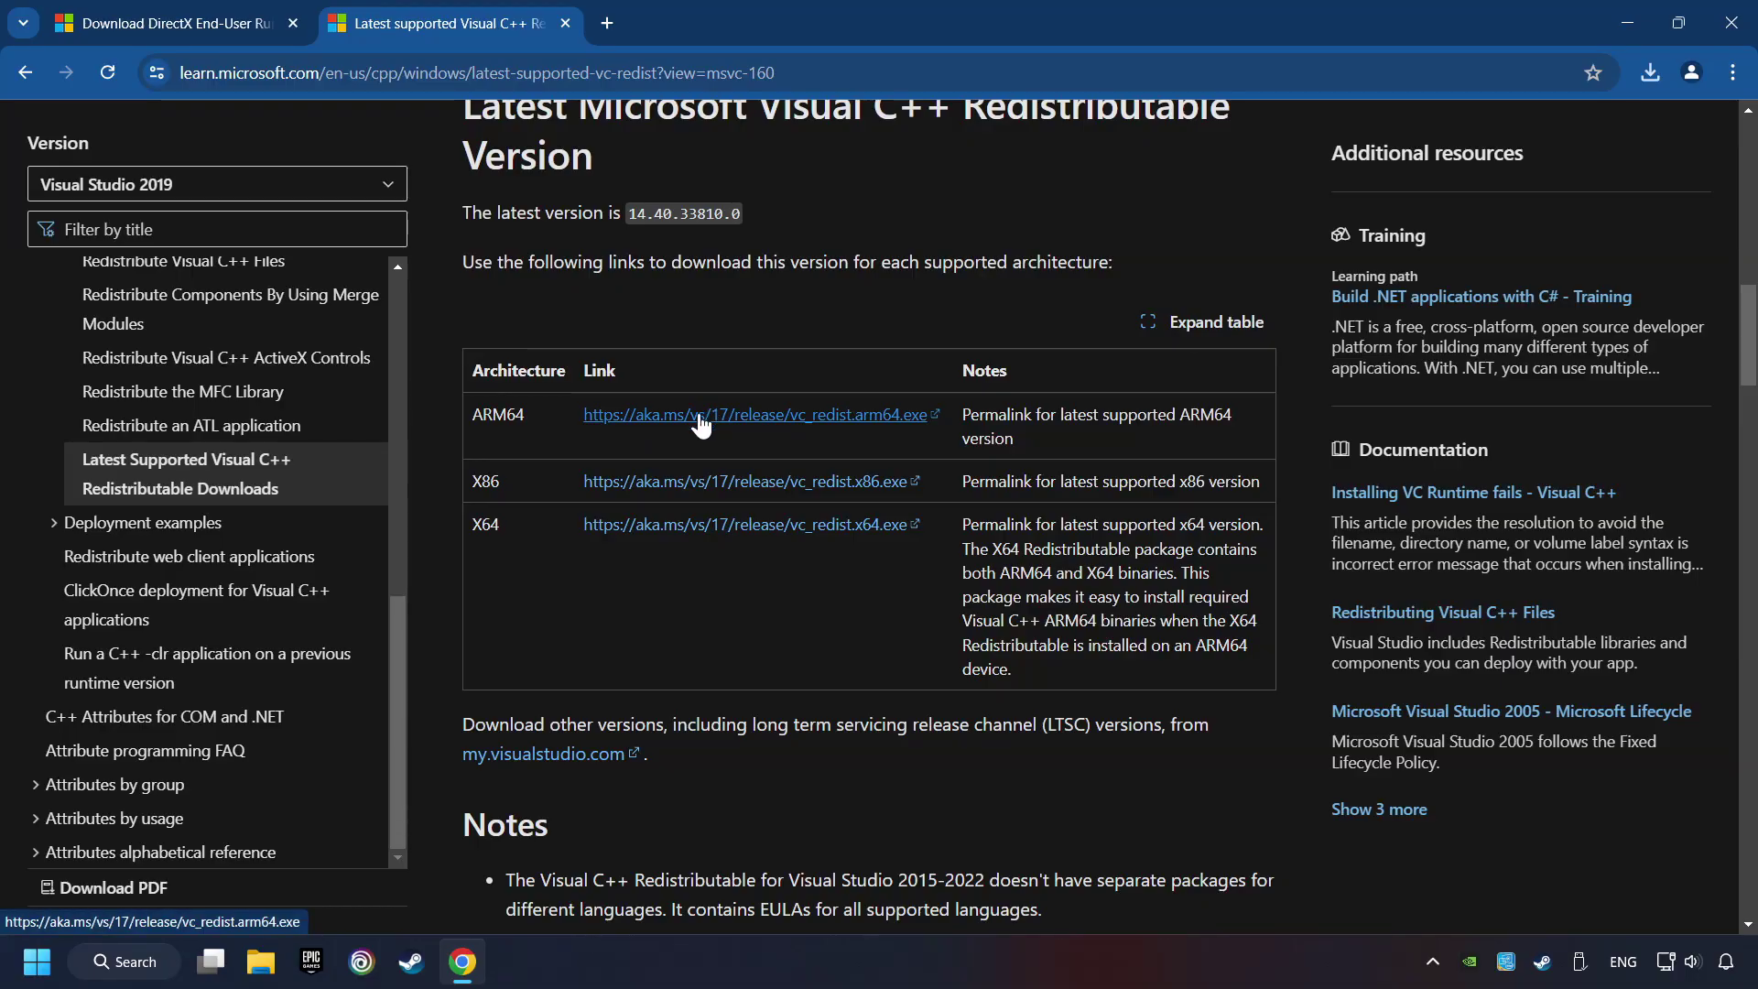
pyautogui.click(702, 417)
pyautogui.click(706, 482)
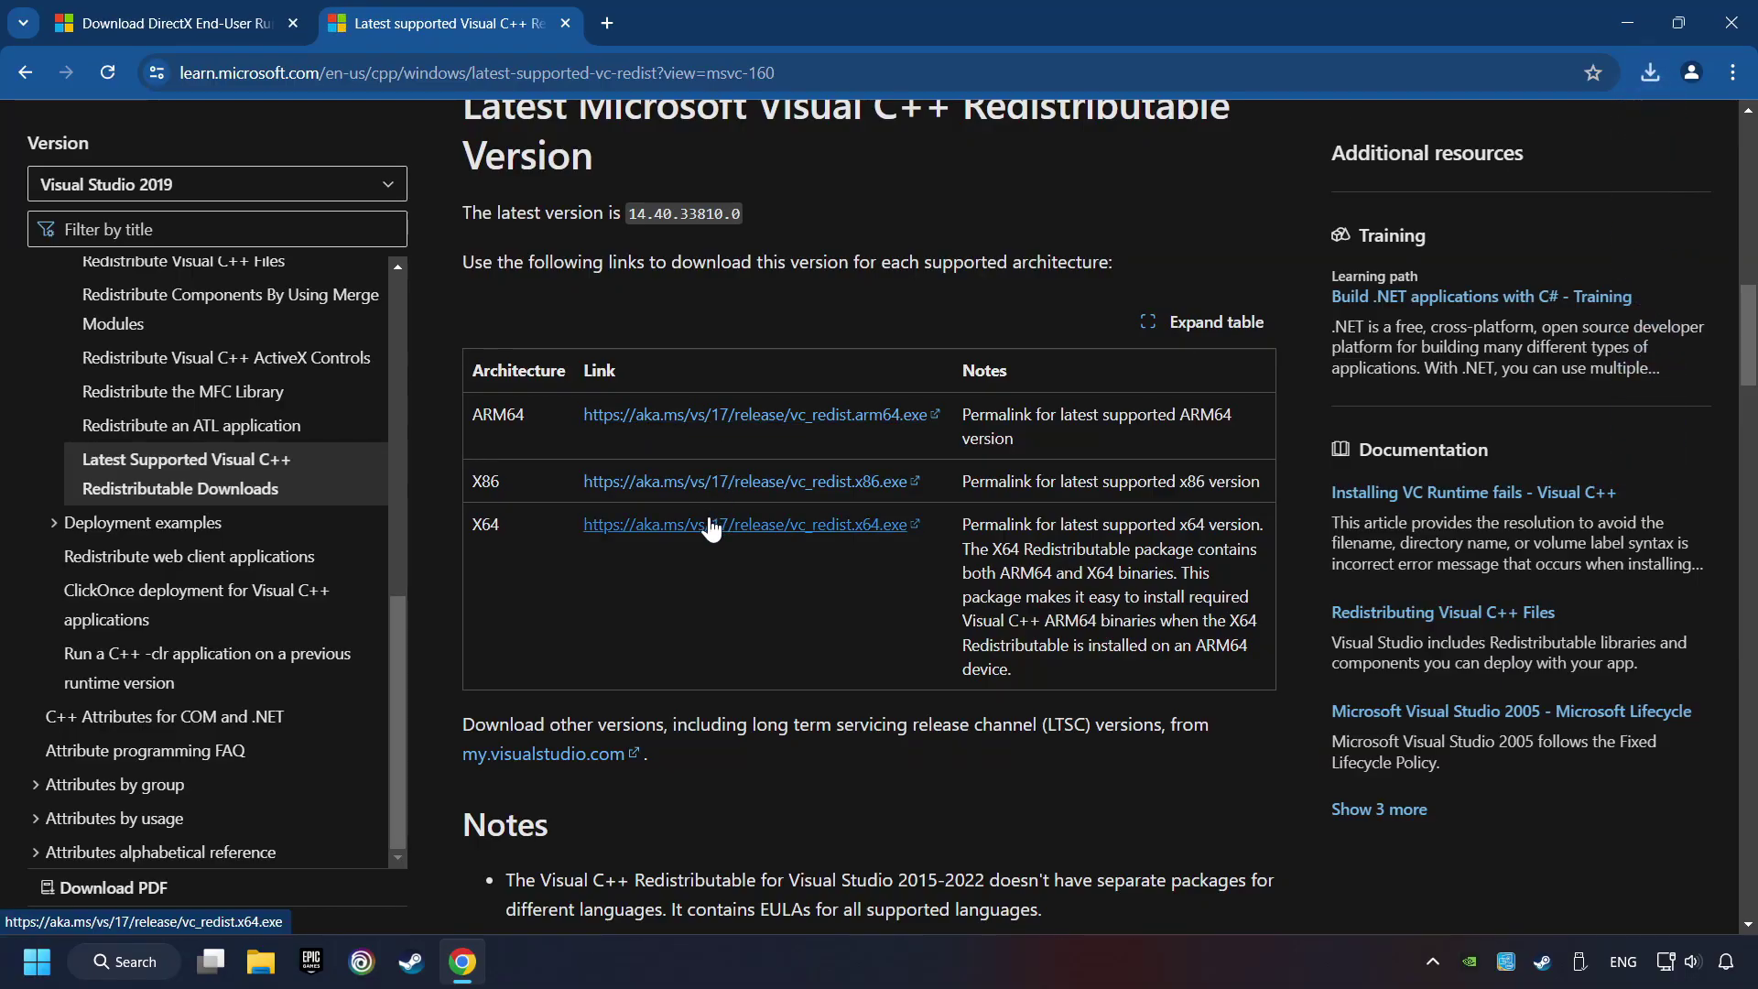
pyautogui.click(711, 524)
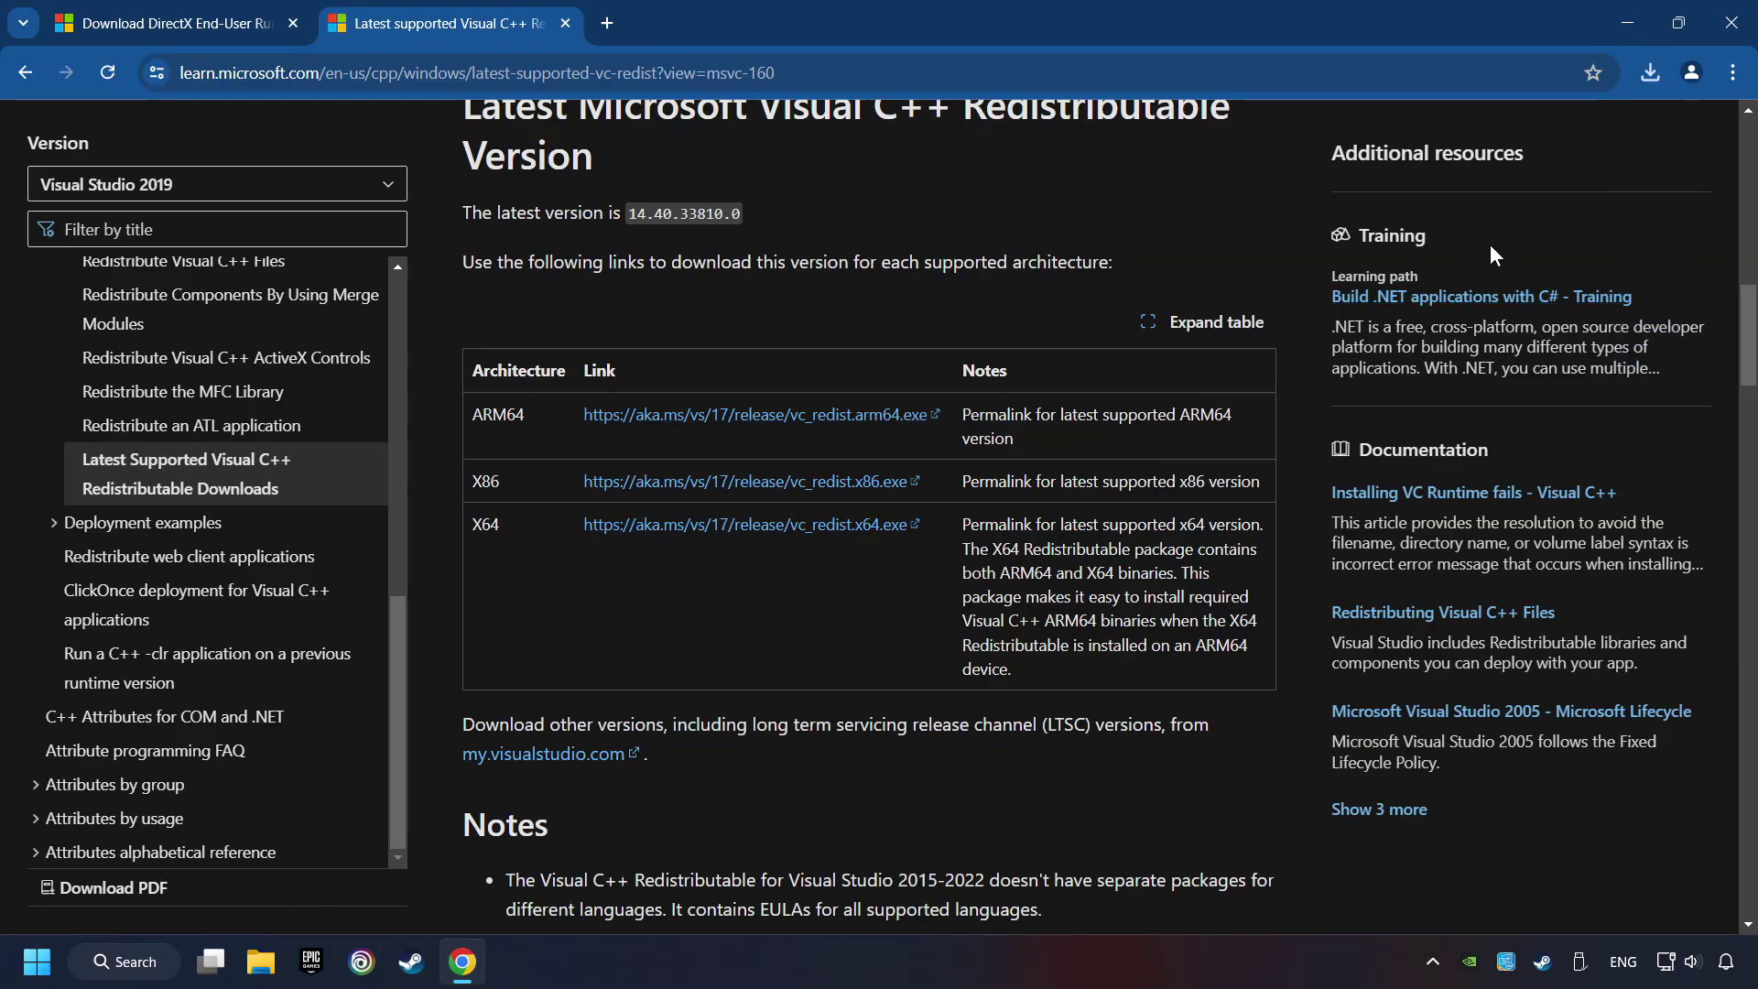
# - Run the ARM64 redistributable installer, agree to its terms, and close it after it fails
pyautogui.click(1650, 73)
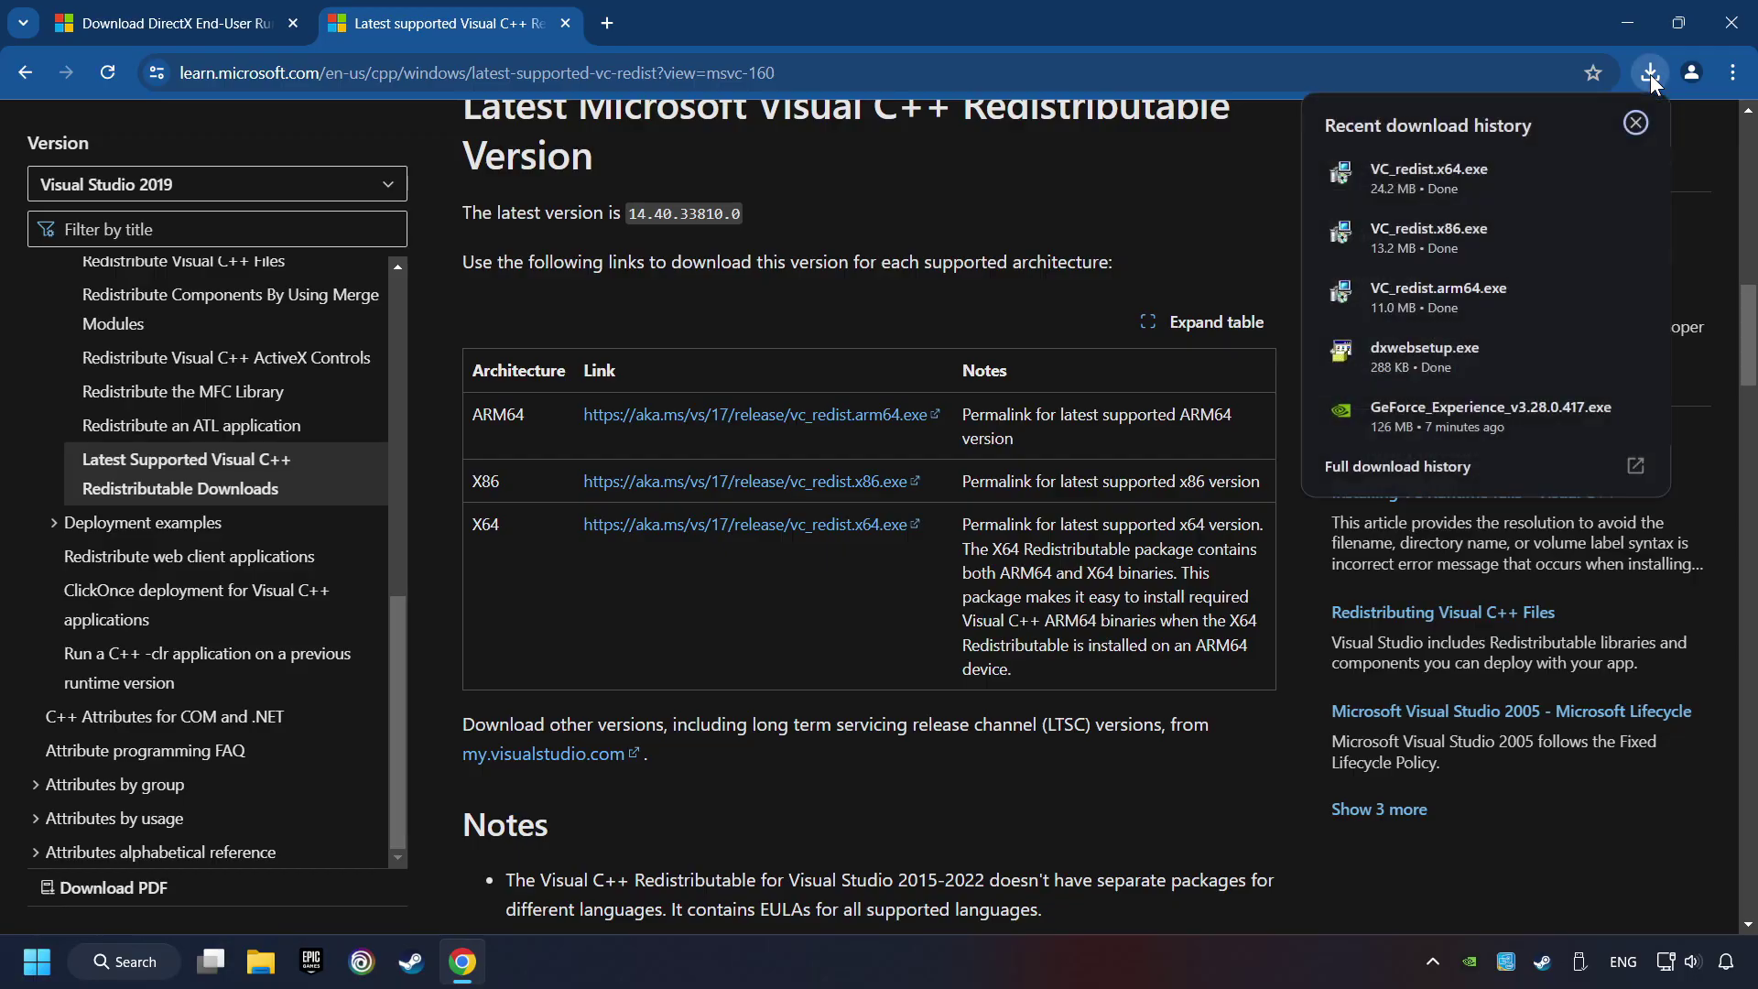
pyautogui.click(1470, 297)
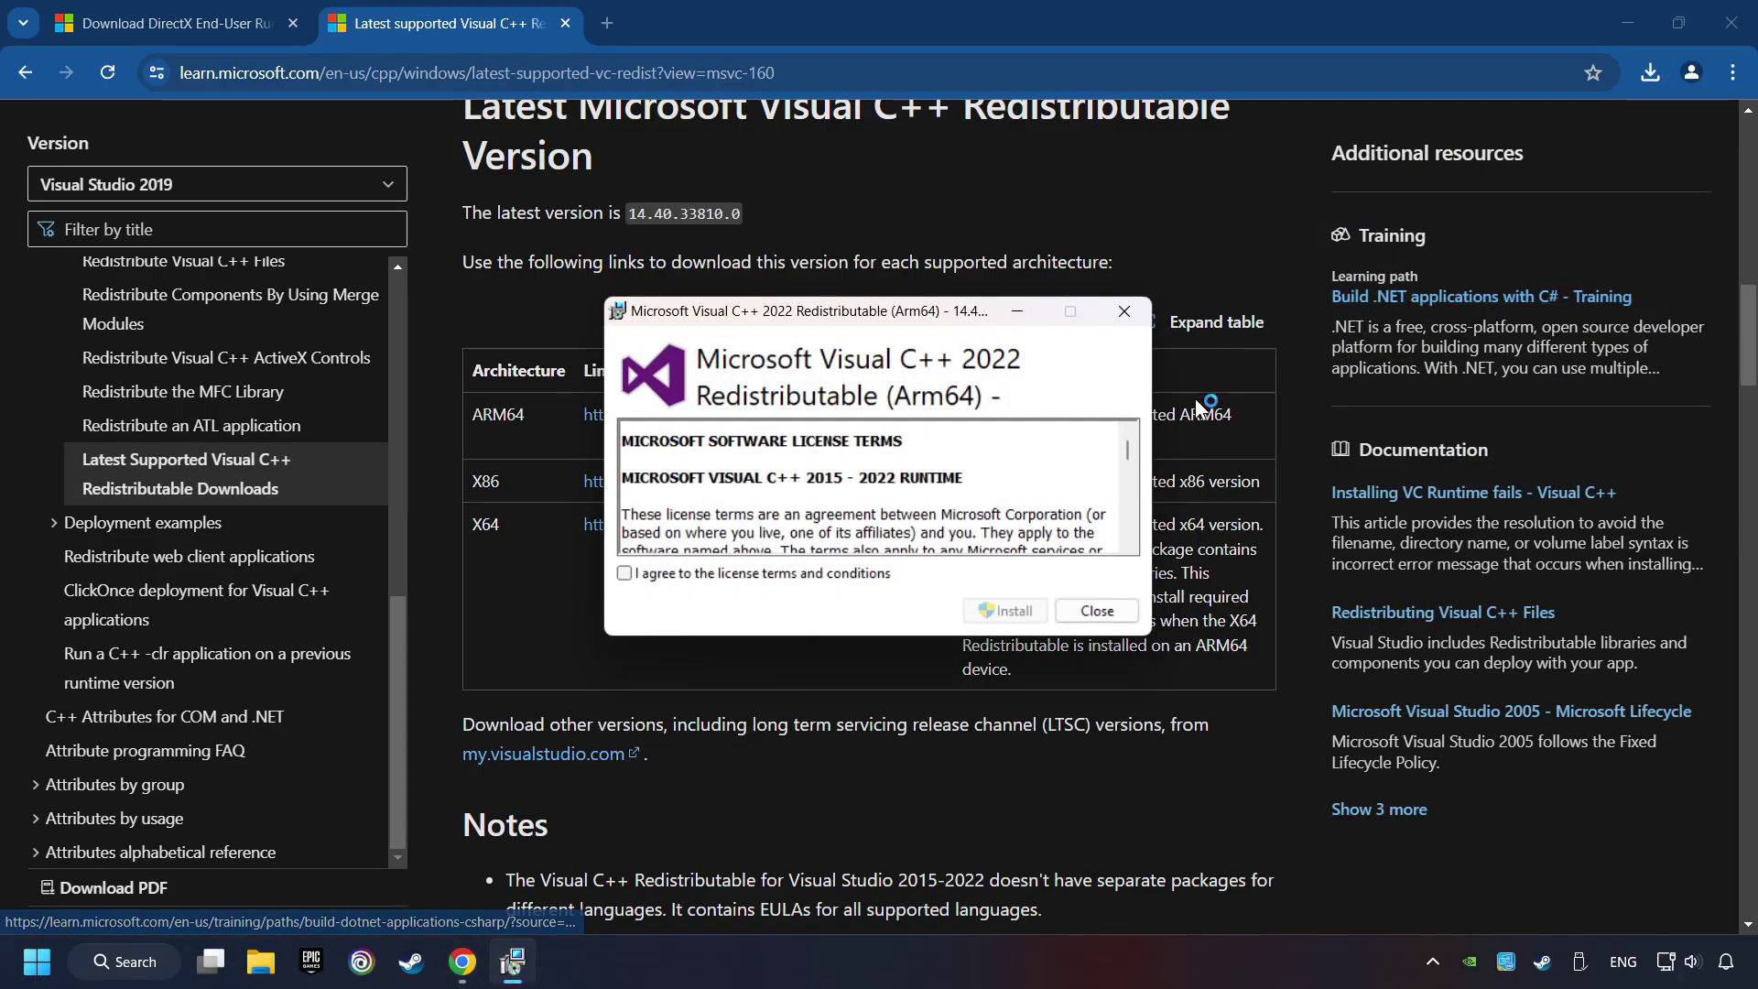
pyautogui.moveTo(1129, 454); pyautogui.dragTo(1129, 536)
pyautogui.click(663, 572)
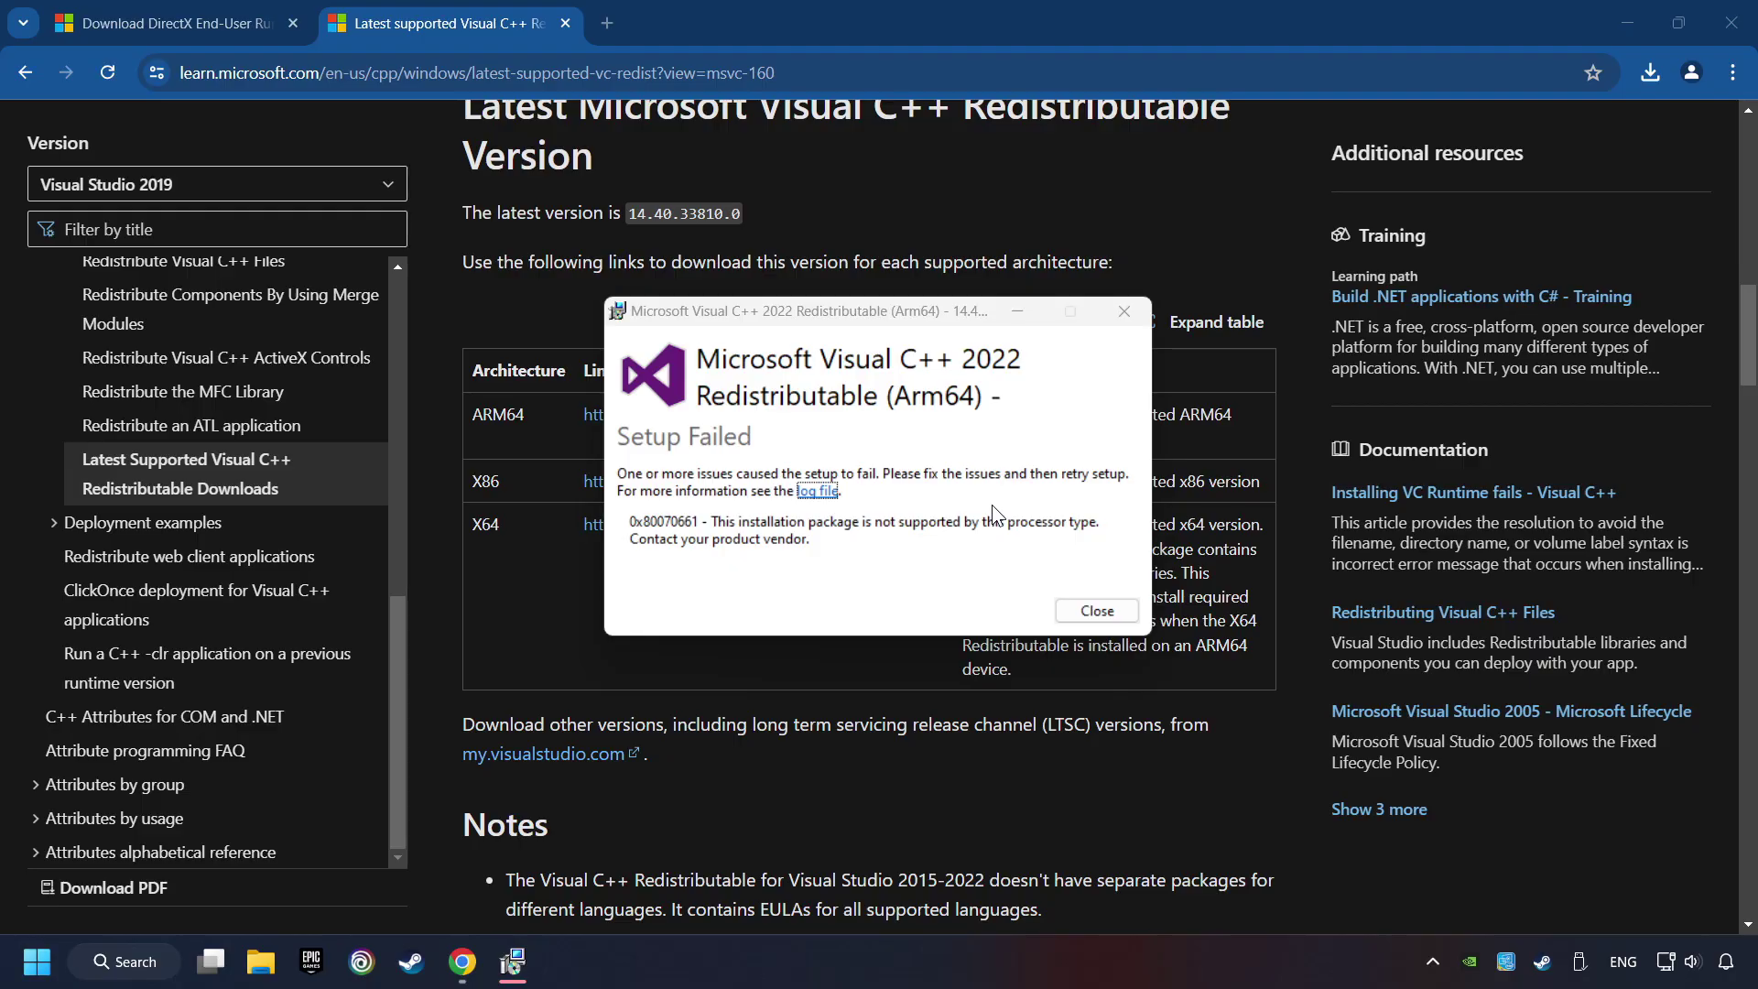
pyautogui.click(1096, 611)
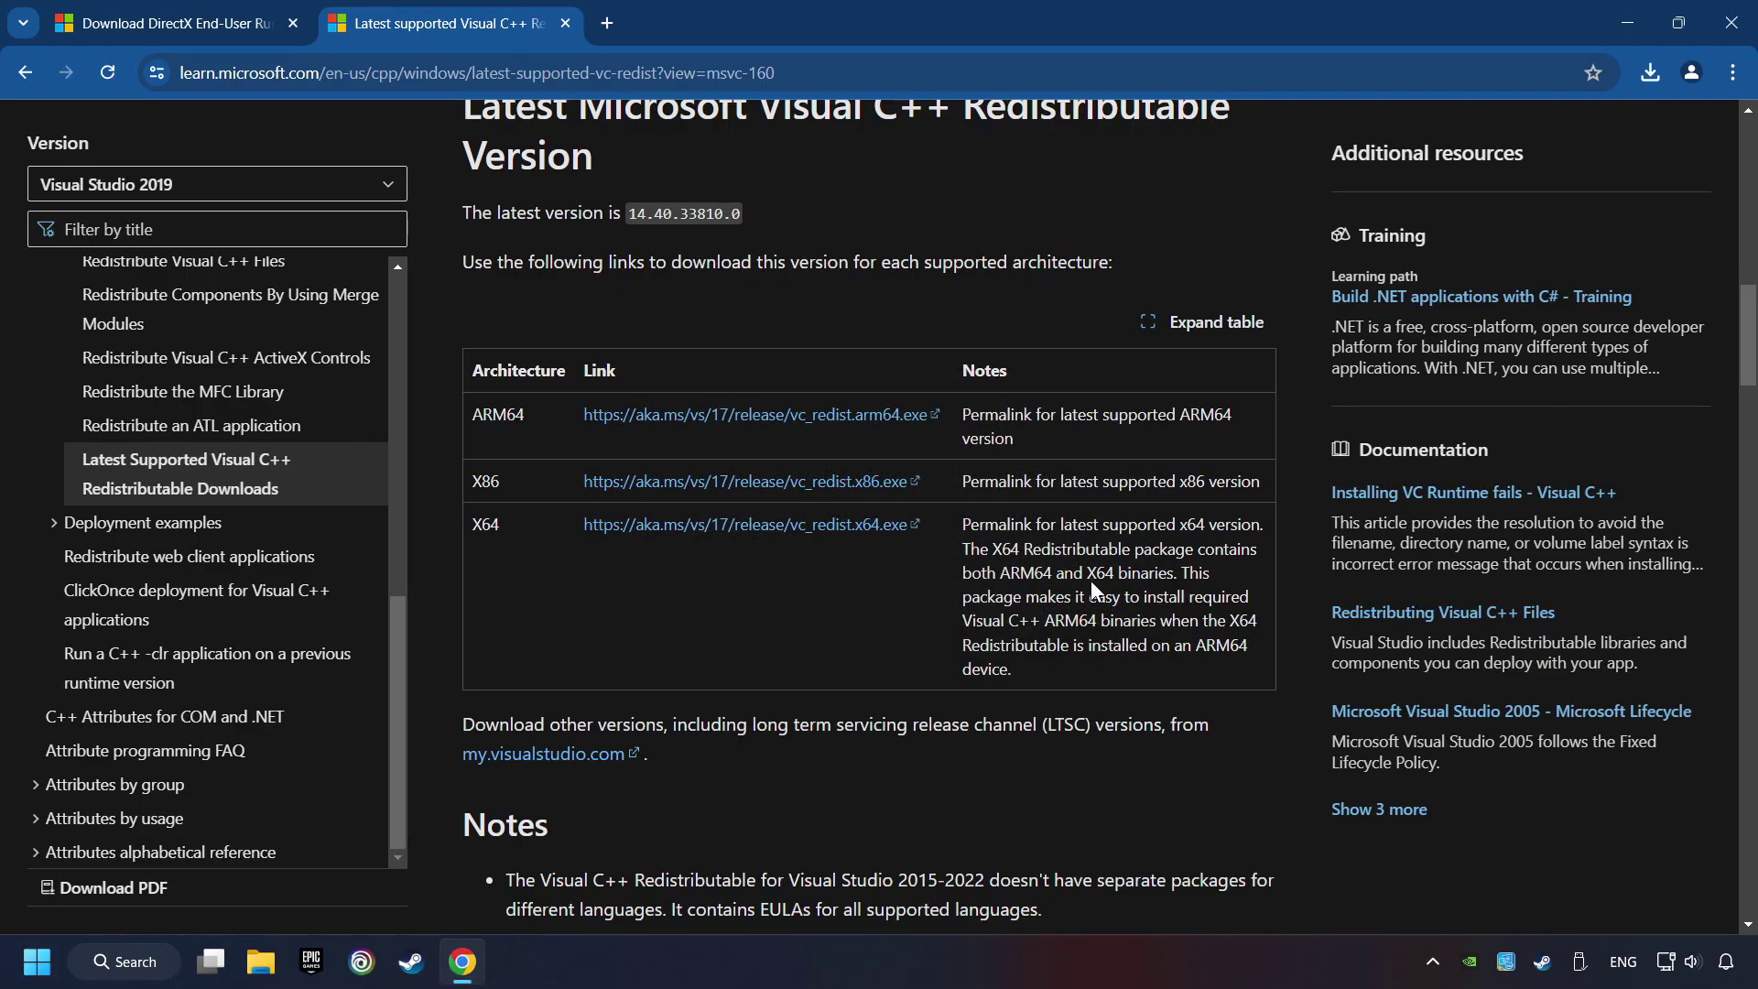
# - Install the x86 Visual C++ redistributable, then run the x64 installer until setup succeeds
pyautogui.click(1650, 72)
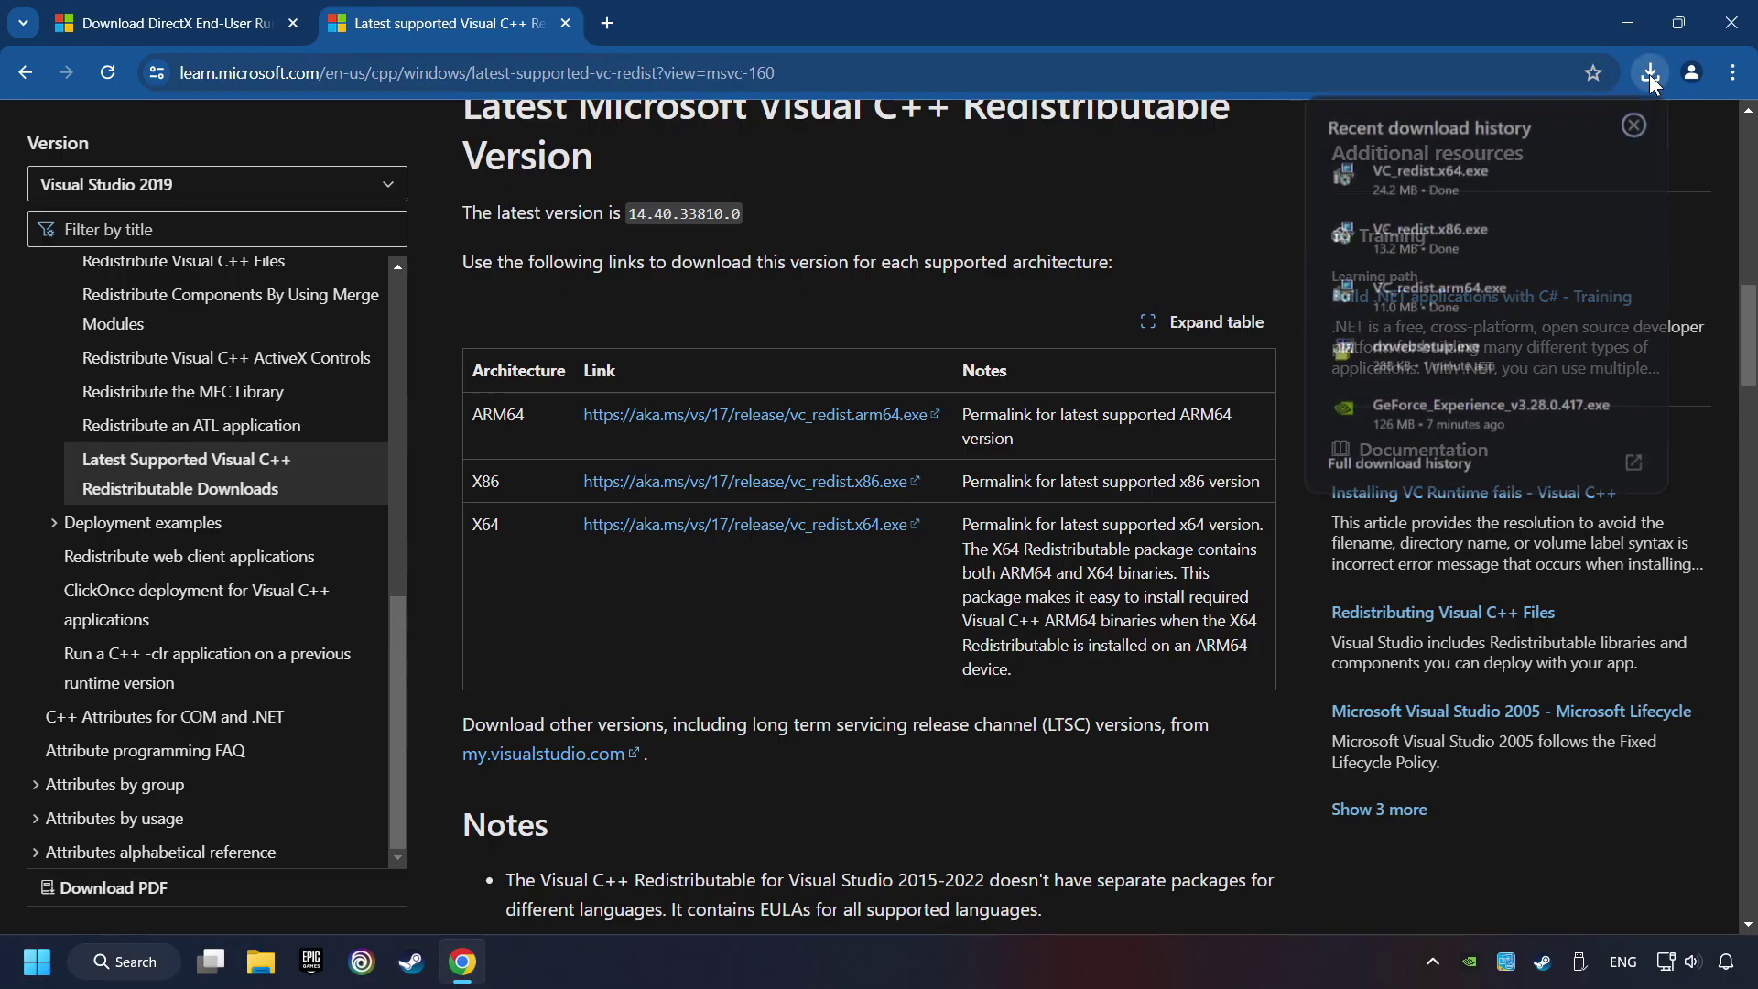
pyautogui.click(1469, 229)
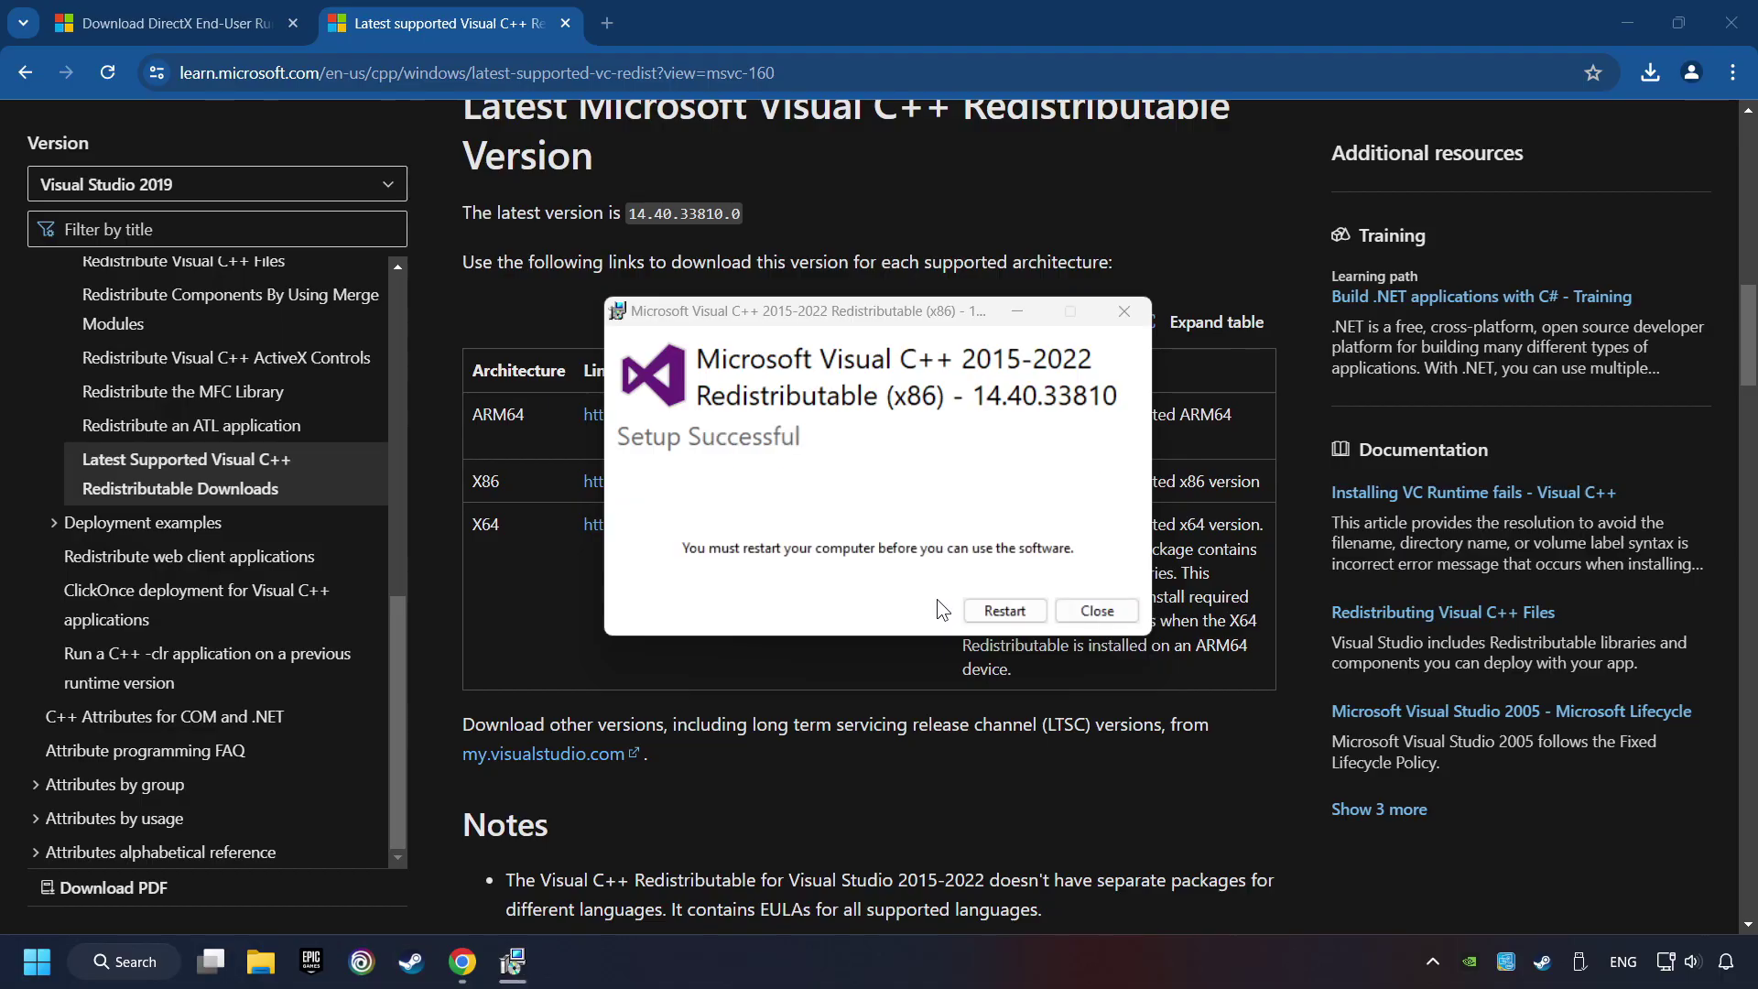
pyautogui.click(1102, 611)
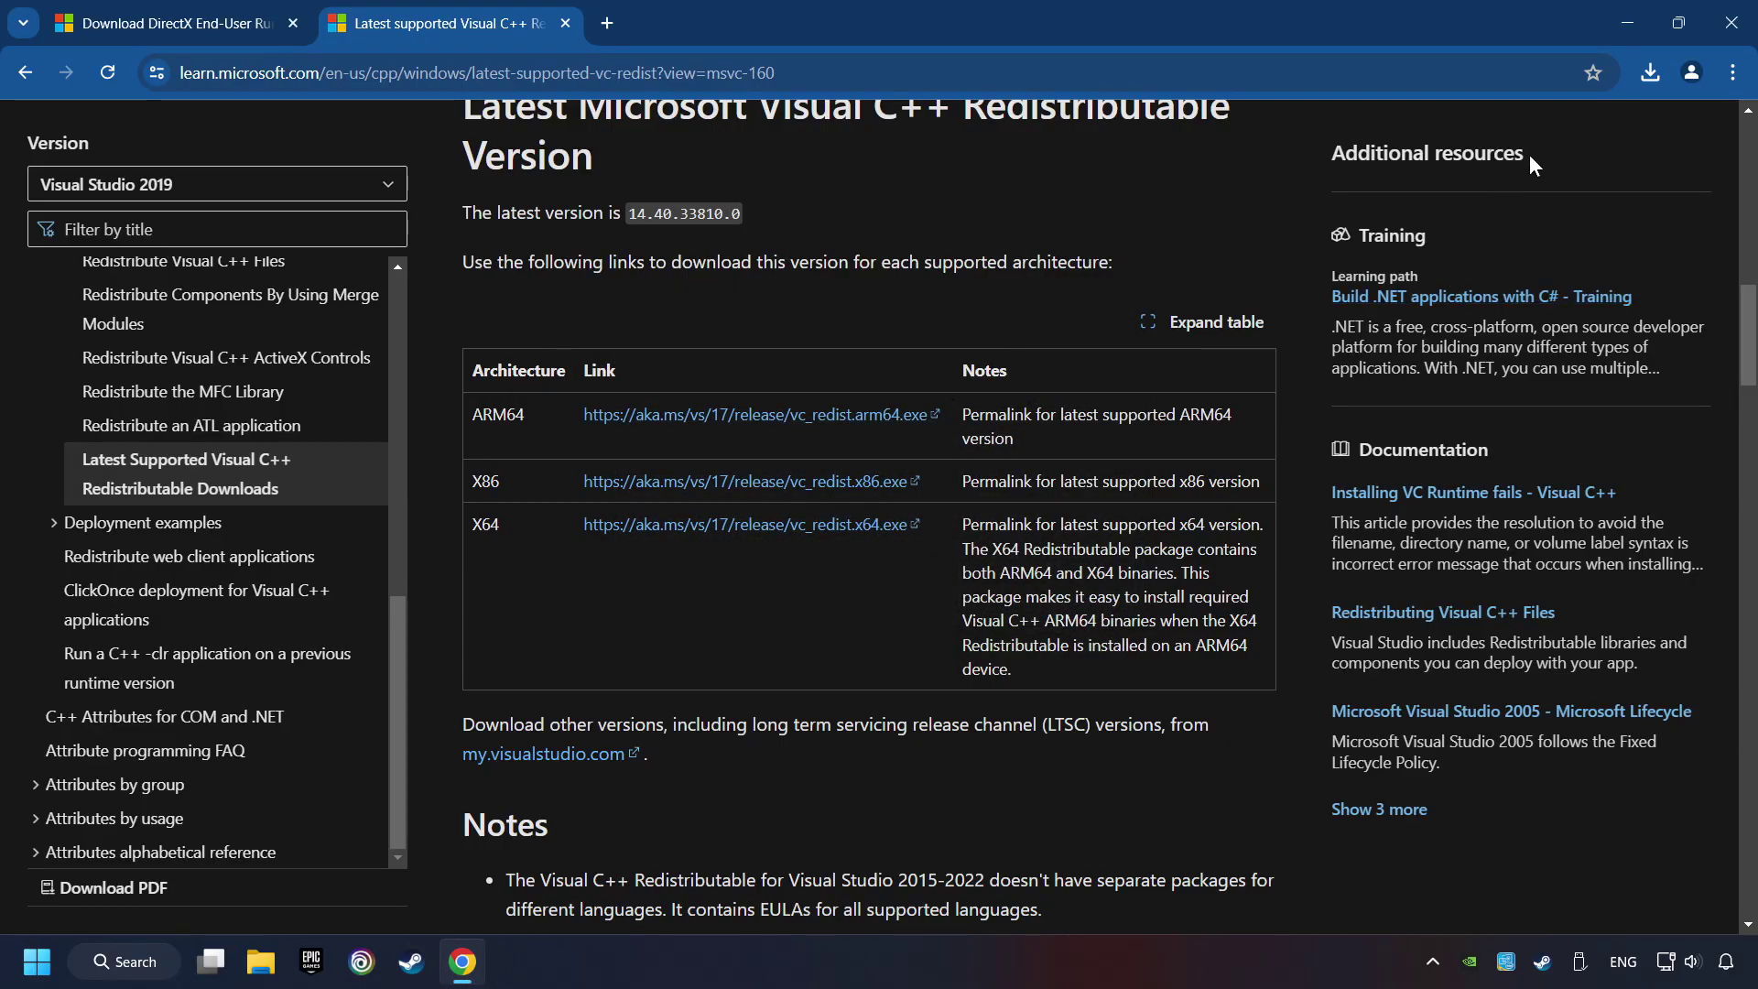
pyautogui.click(1647, 73)
pyautogui.click(1502, 168)
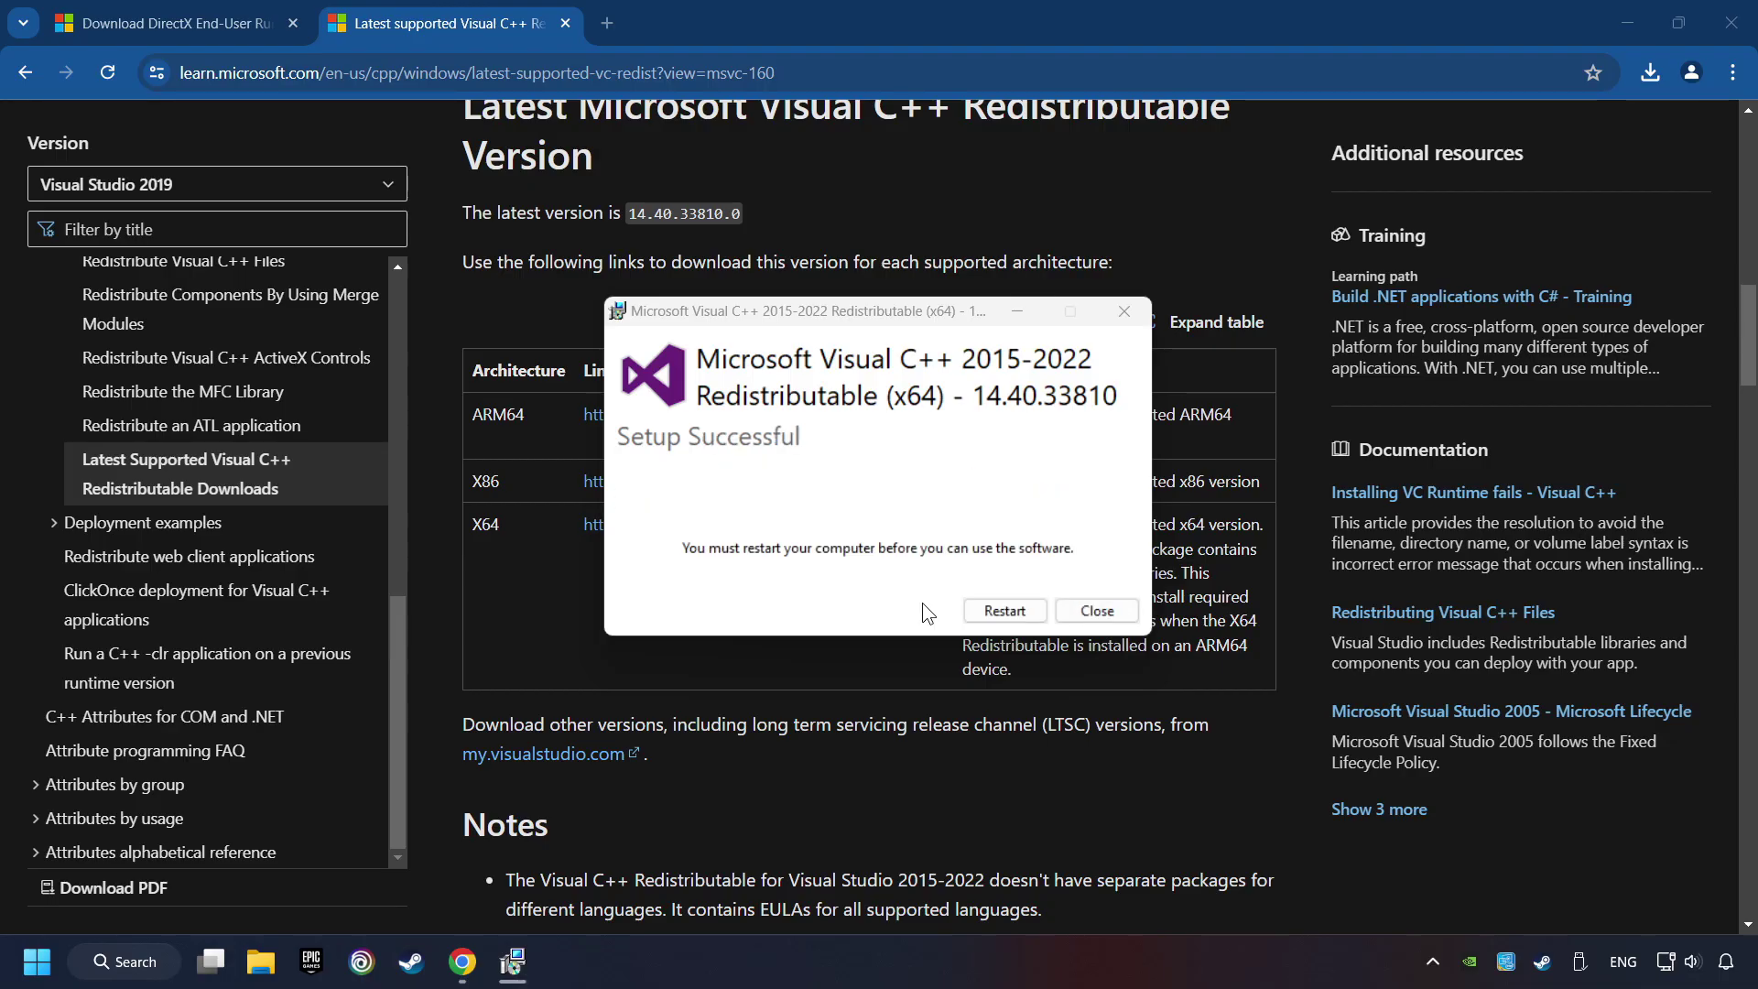
# - Answer the VC++ setup's restart prompt, then run Check for updates and confirm You're up to date
pyautogui.click(1004, 611)
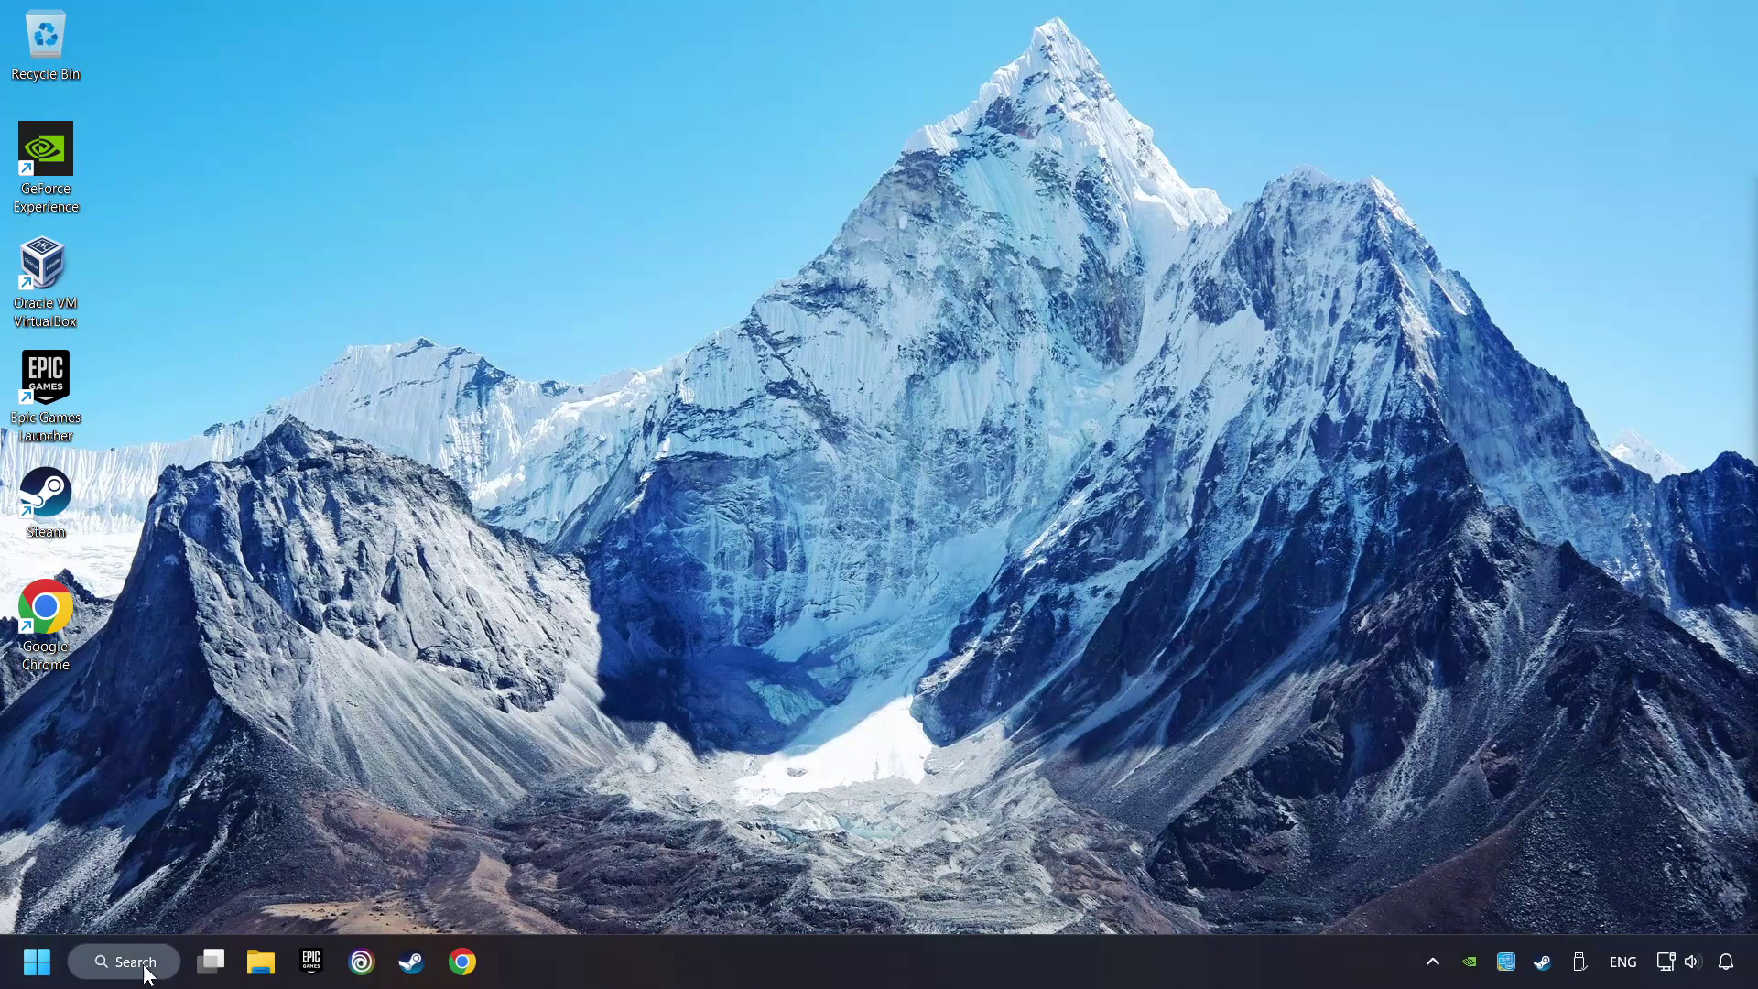
pyautogui.click(125, 962)
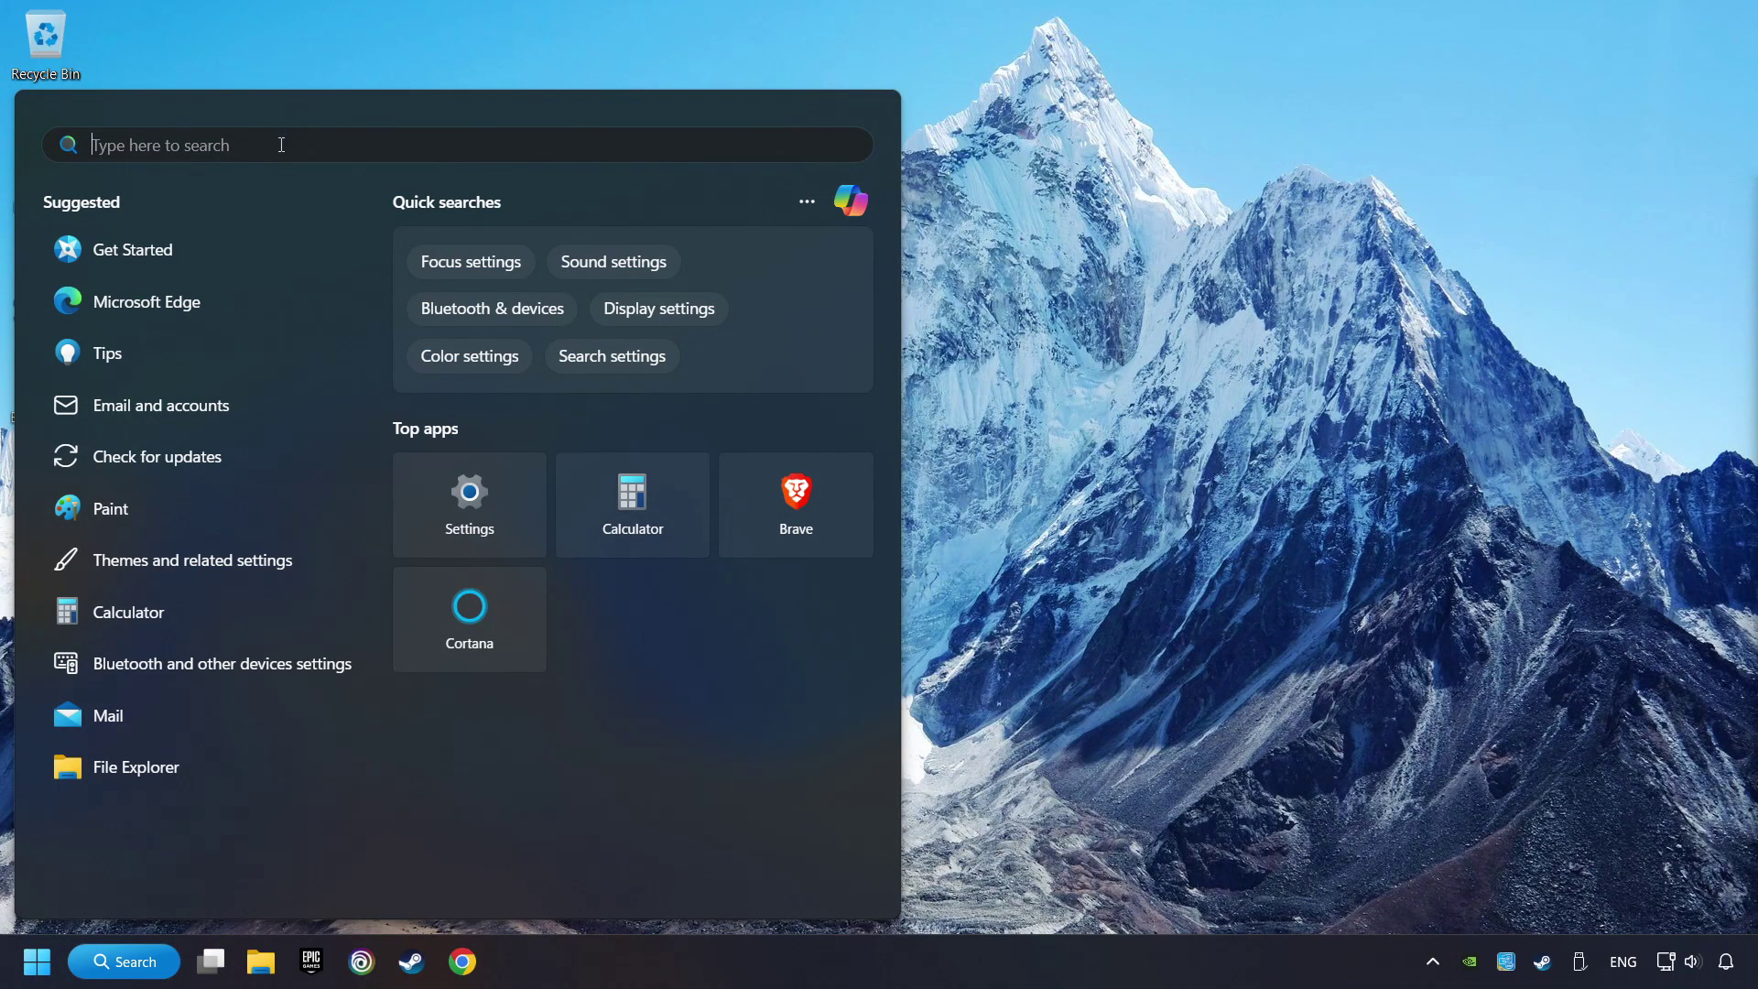
pyautogui.write('updates')
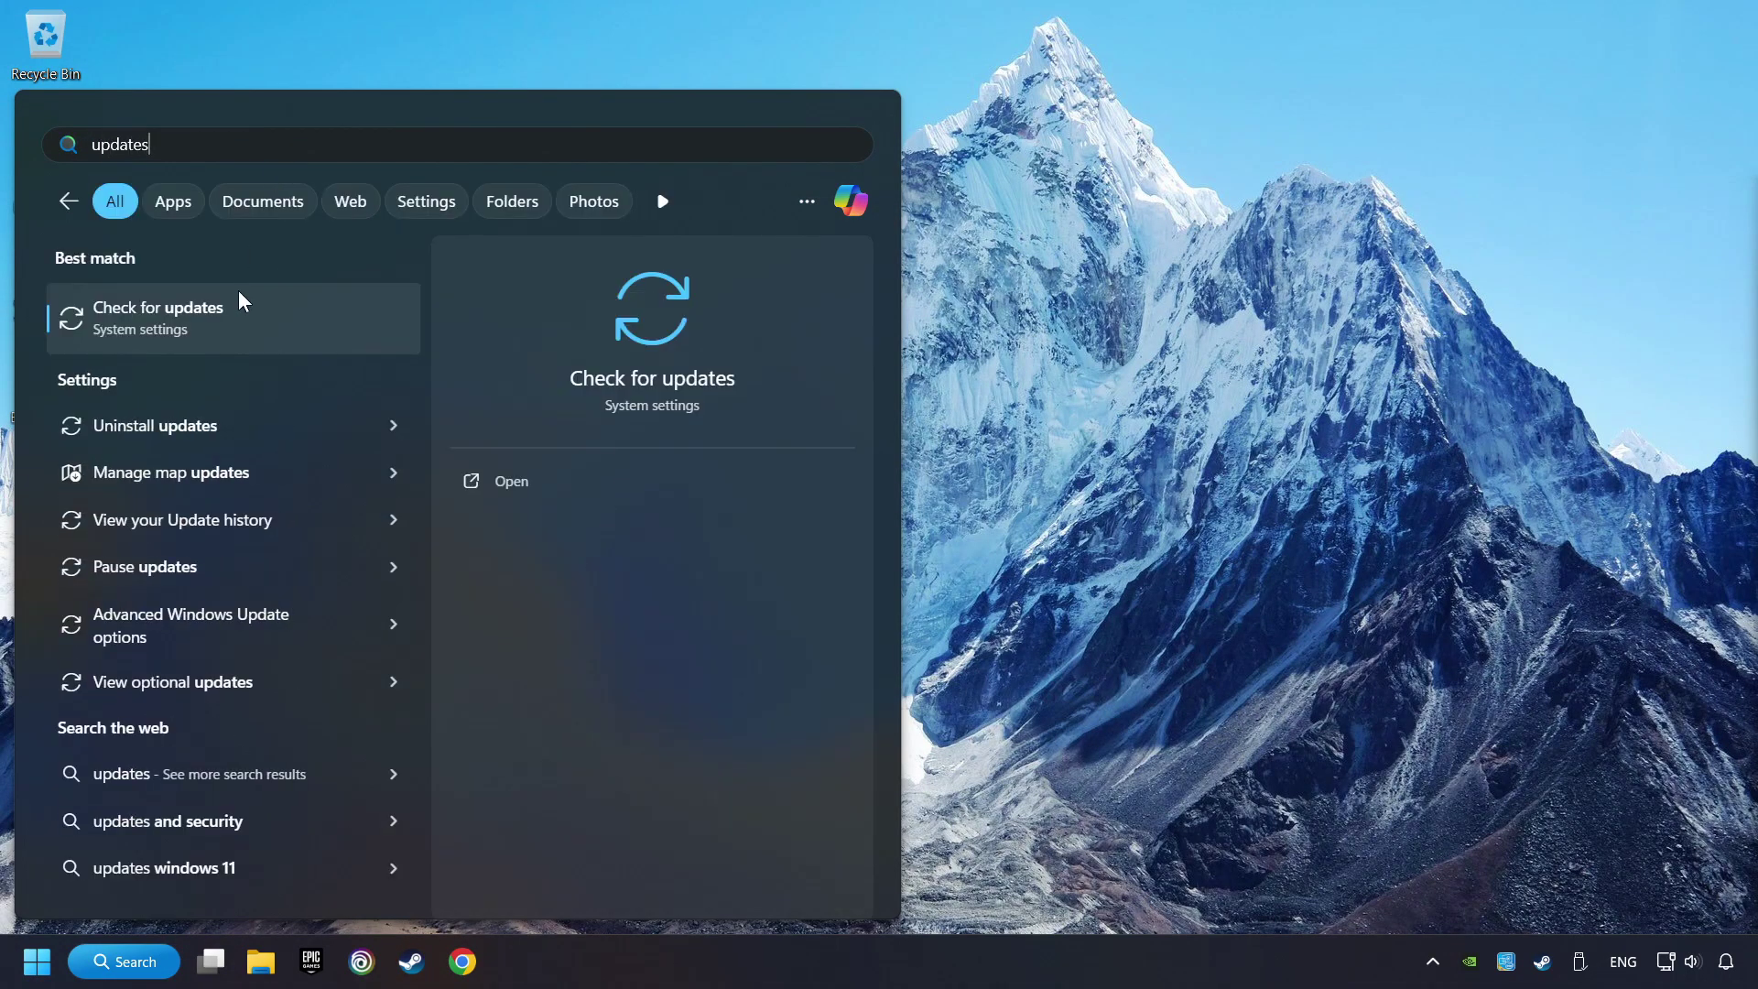
pyautogui.click(332, 320)
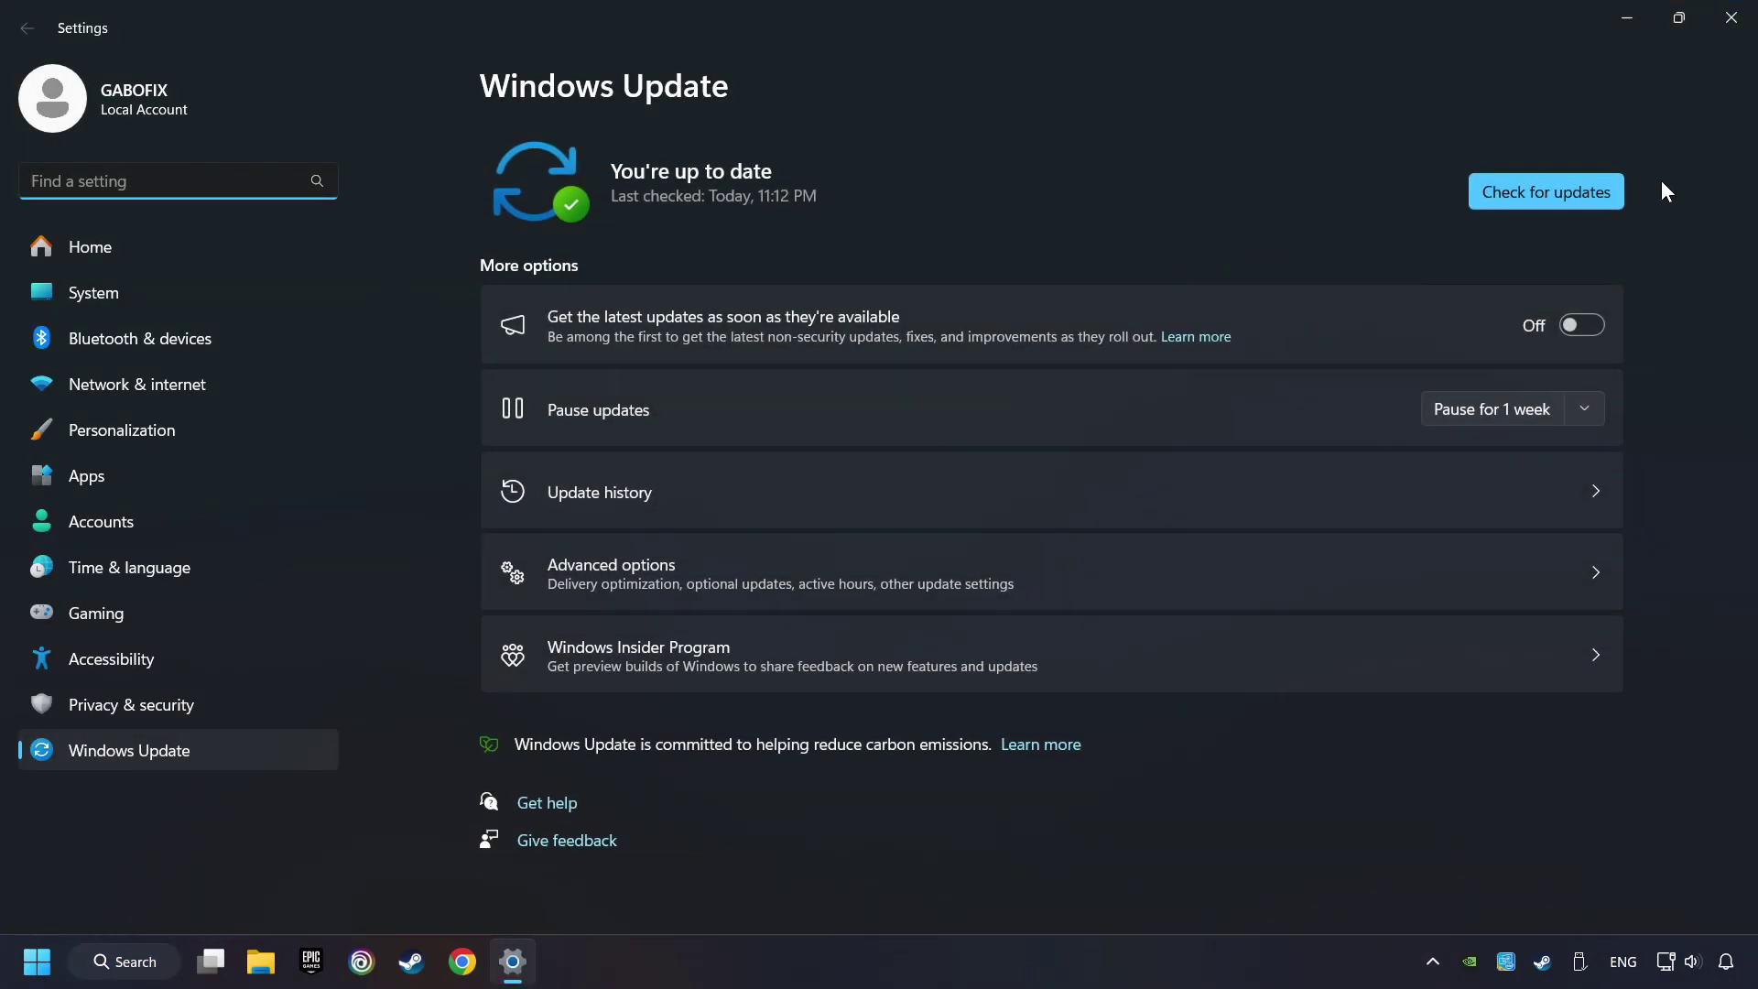
pyautogui.click(1563, 192)
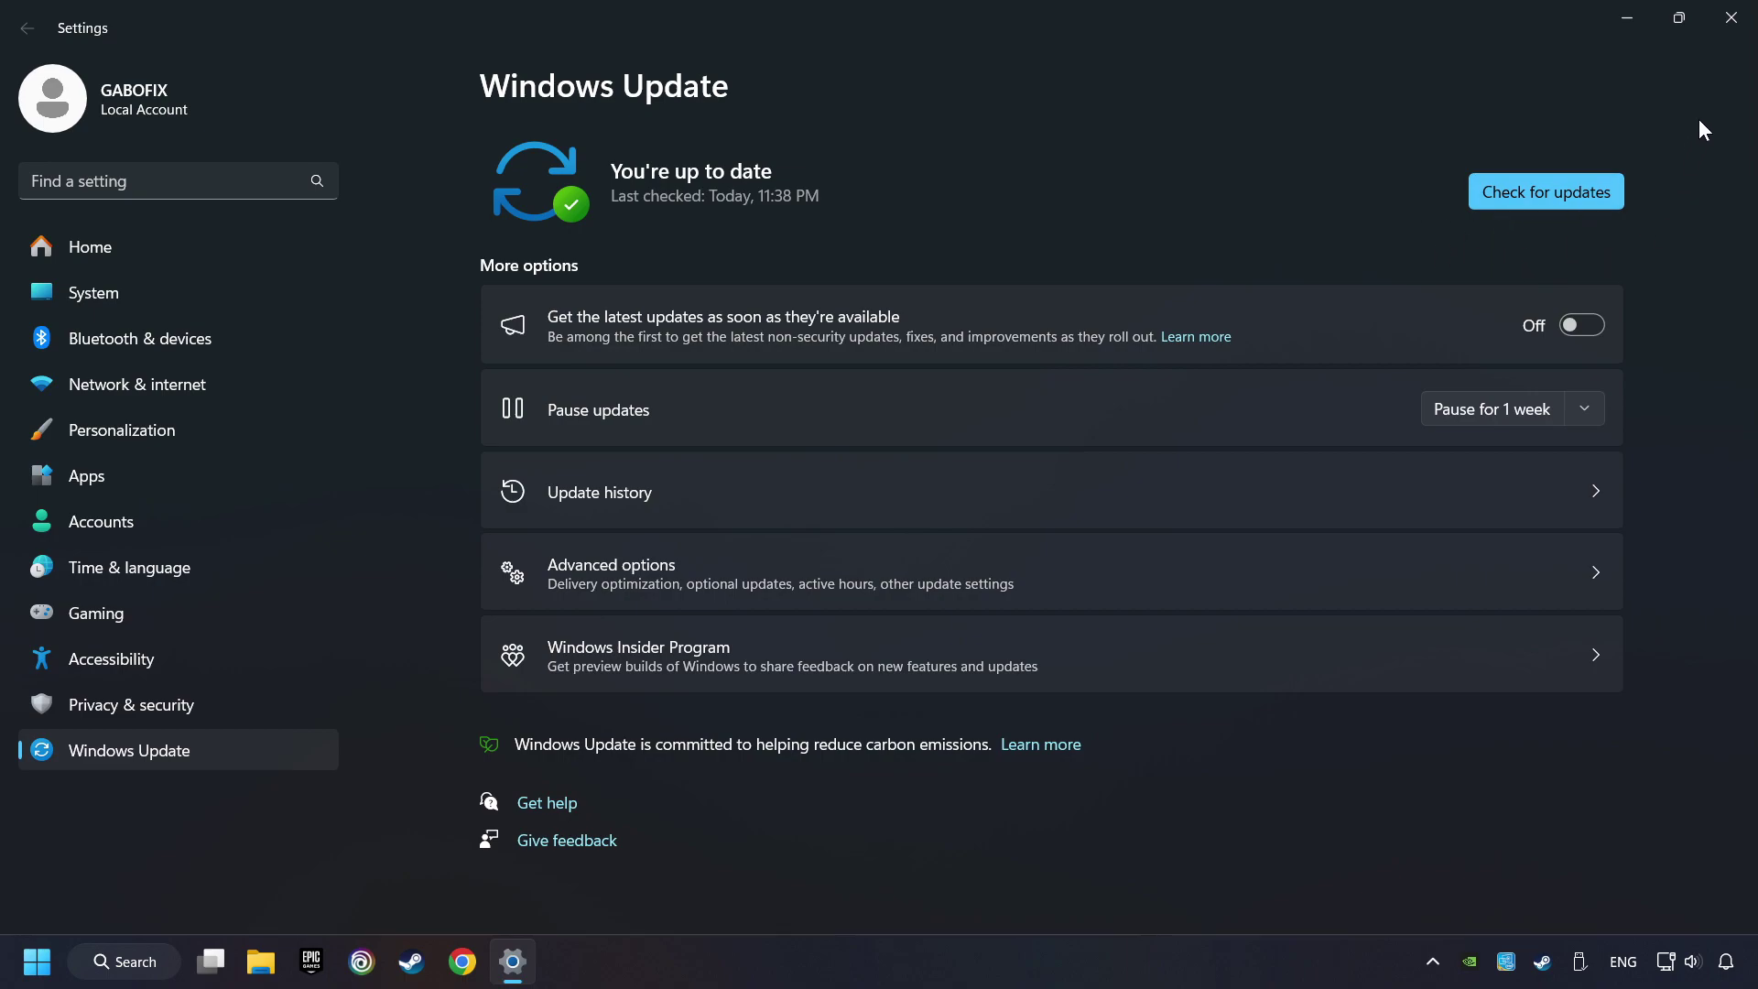
# - Disable EpicGamesLauncher.exe under Task Manager's Startup apps, then close Task Manager
pyautogui.click(1727, 27)
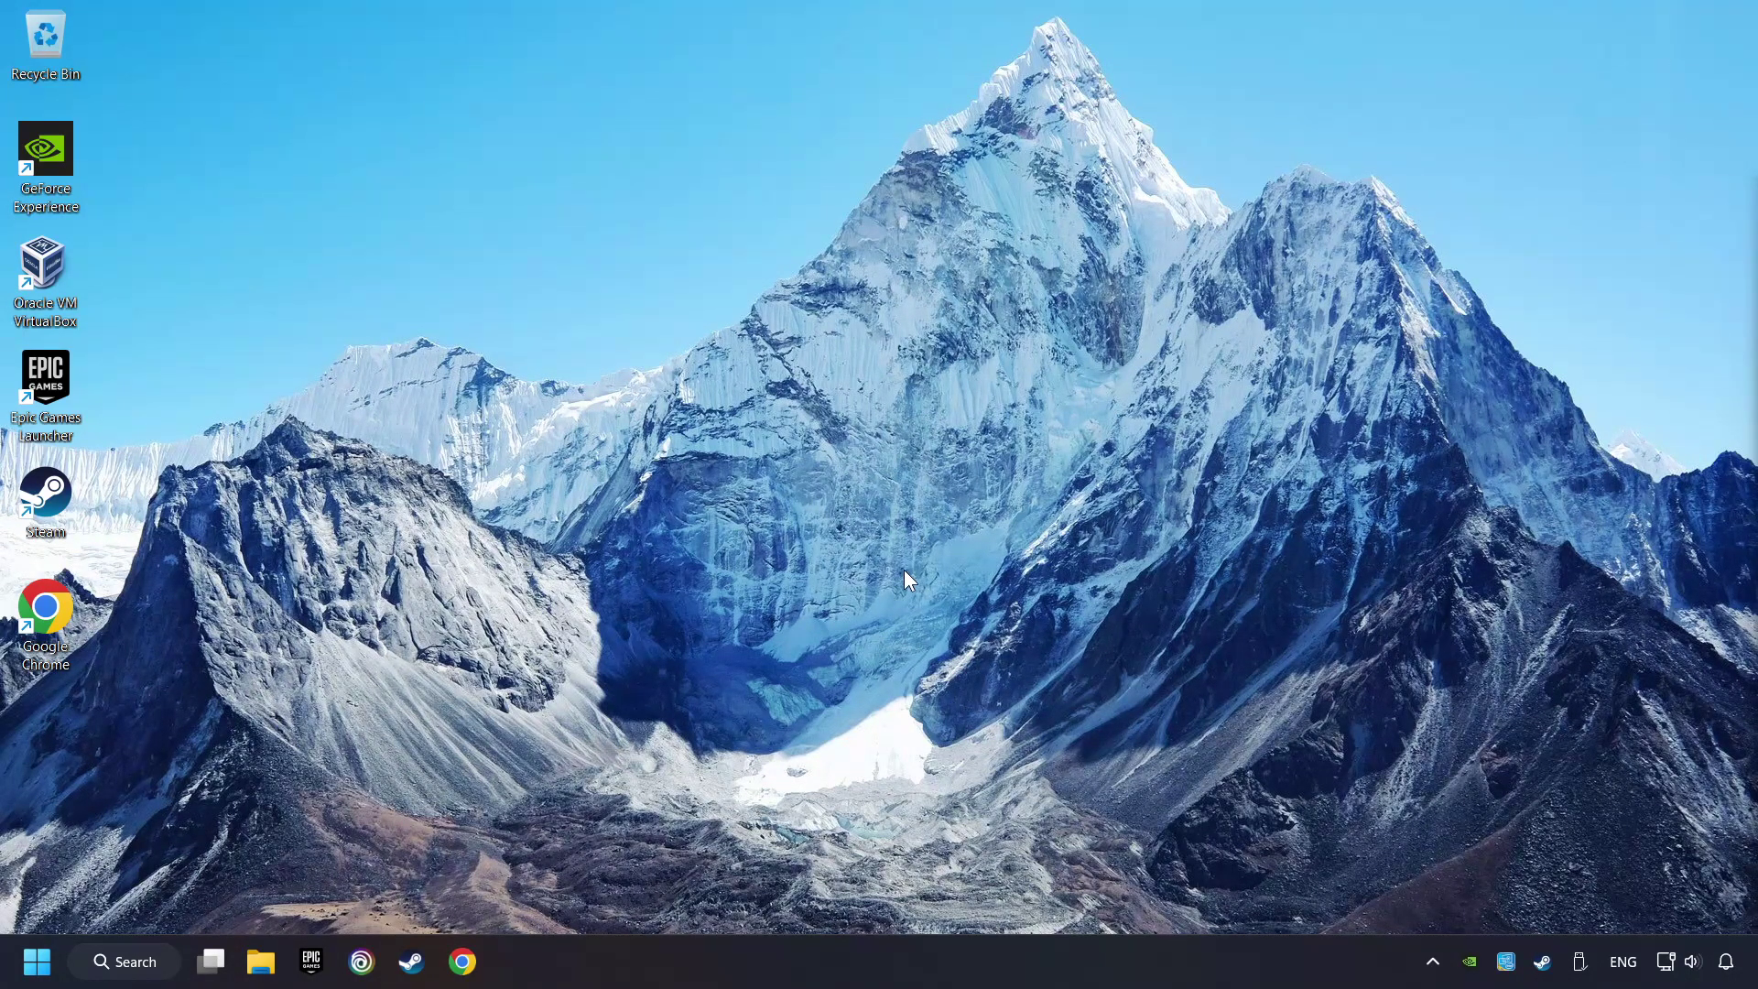
pyautogui.rightClick(897, 963)
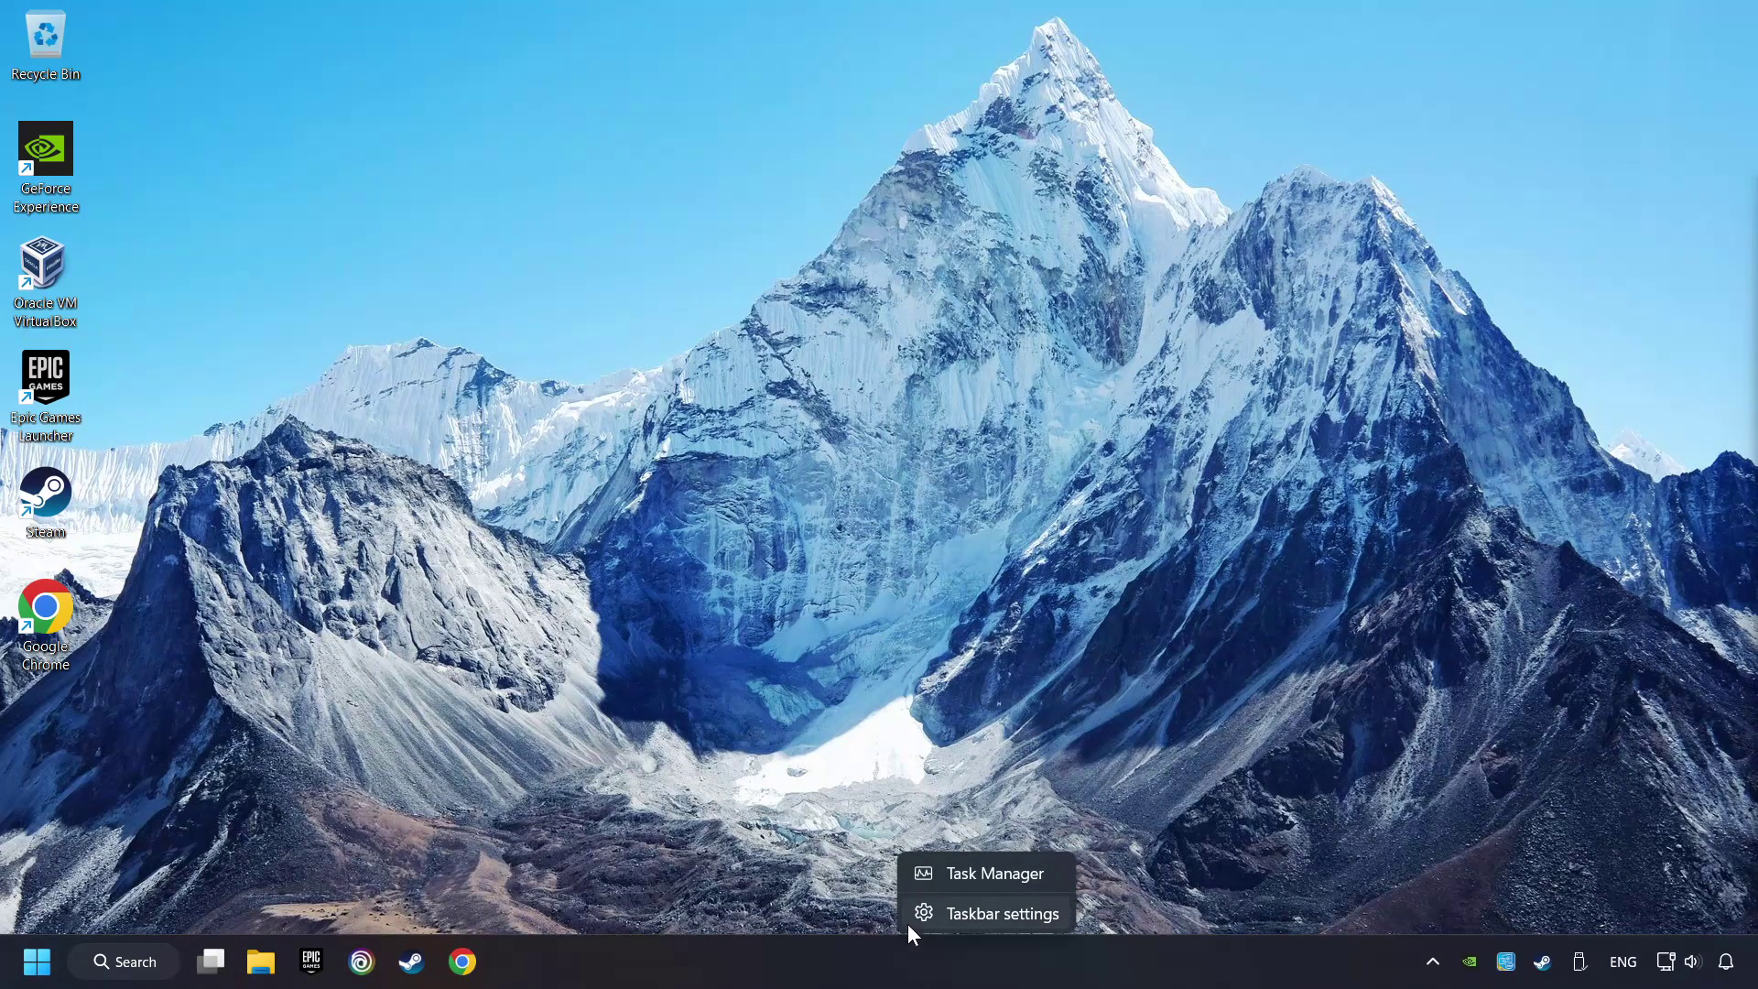
pyautogui.click(1013, 881)
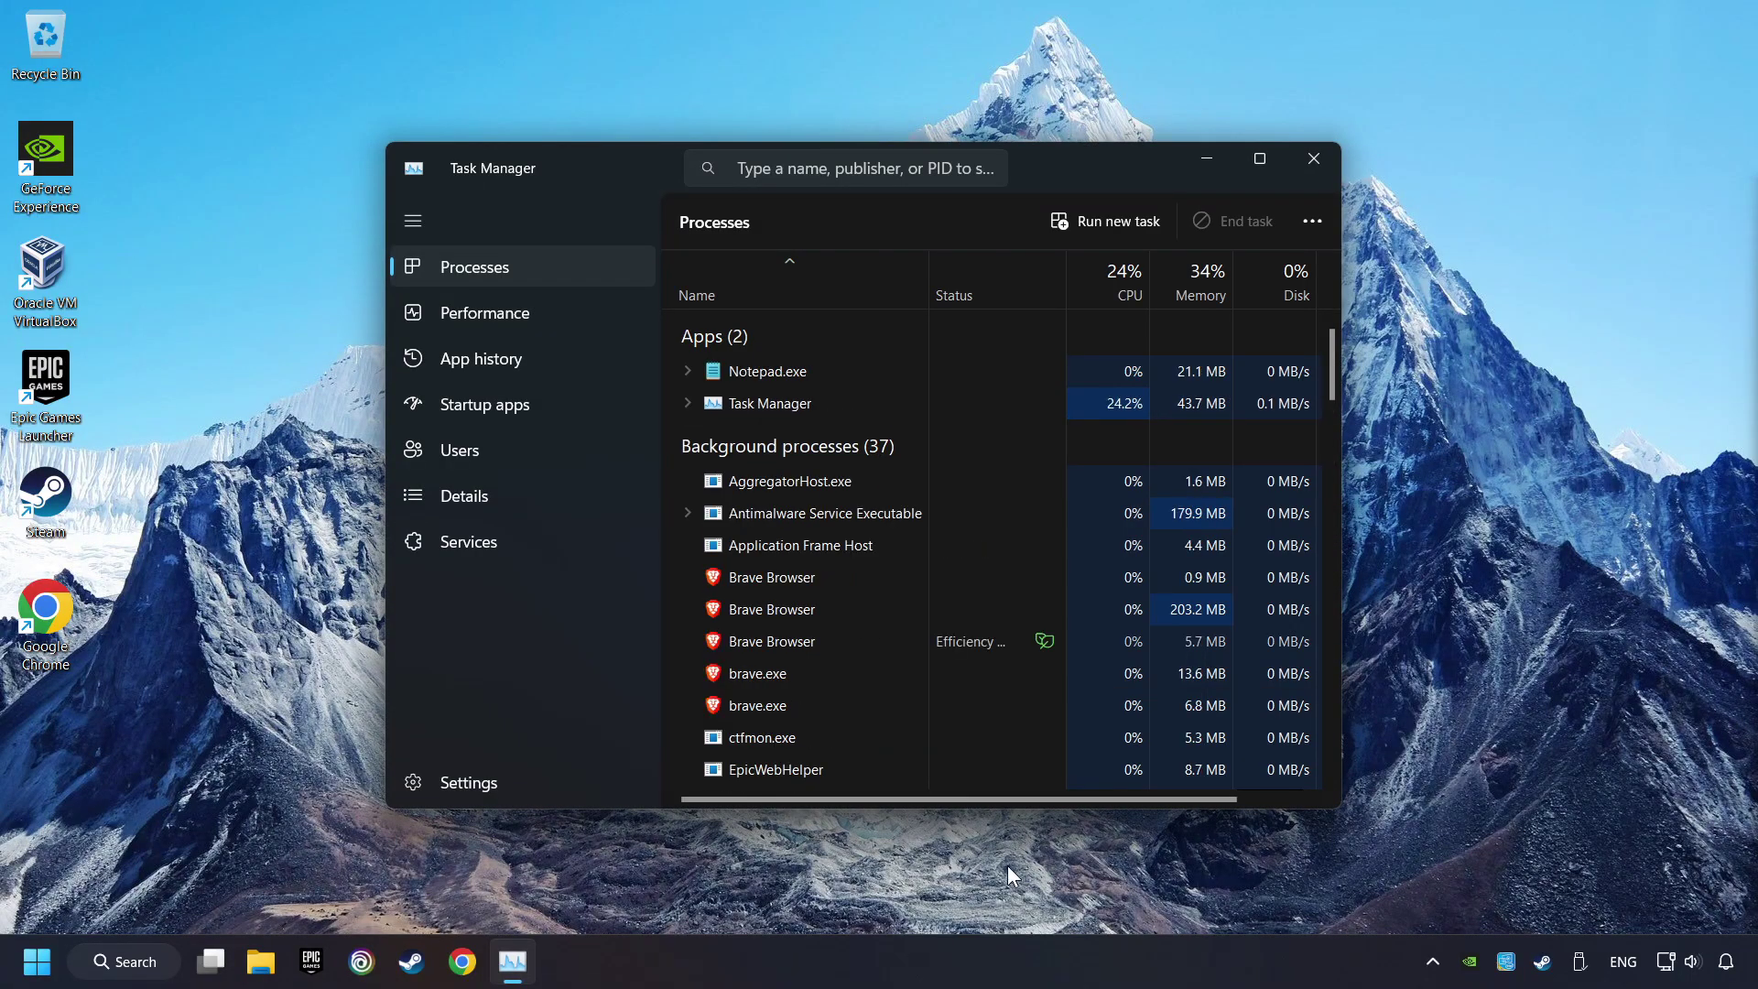
pyautogui.click(574, 410)
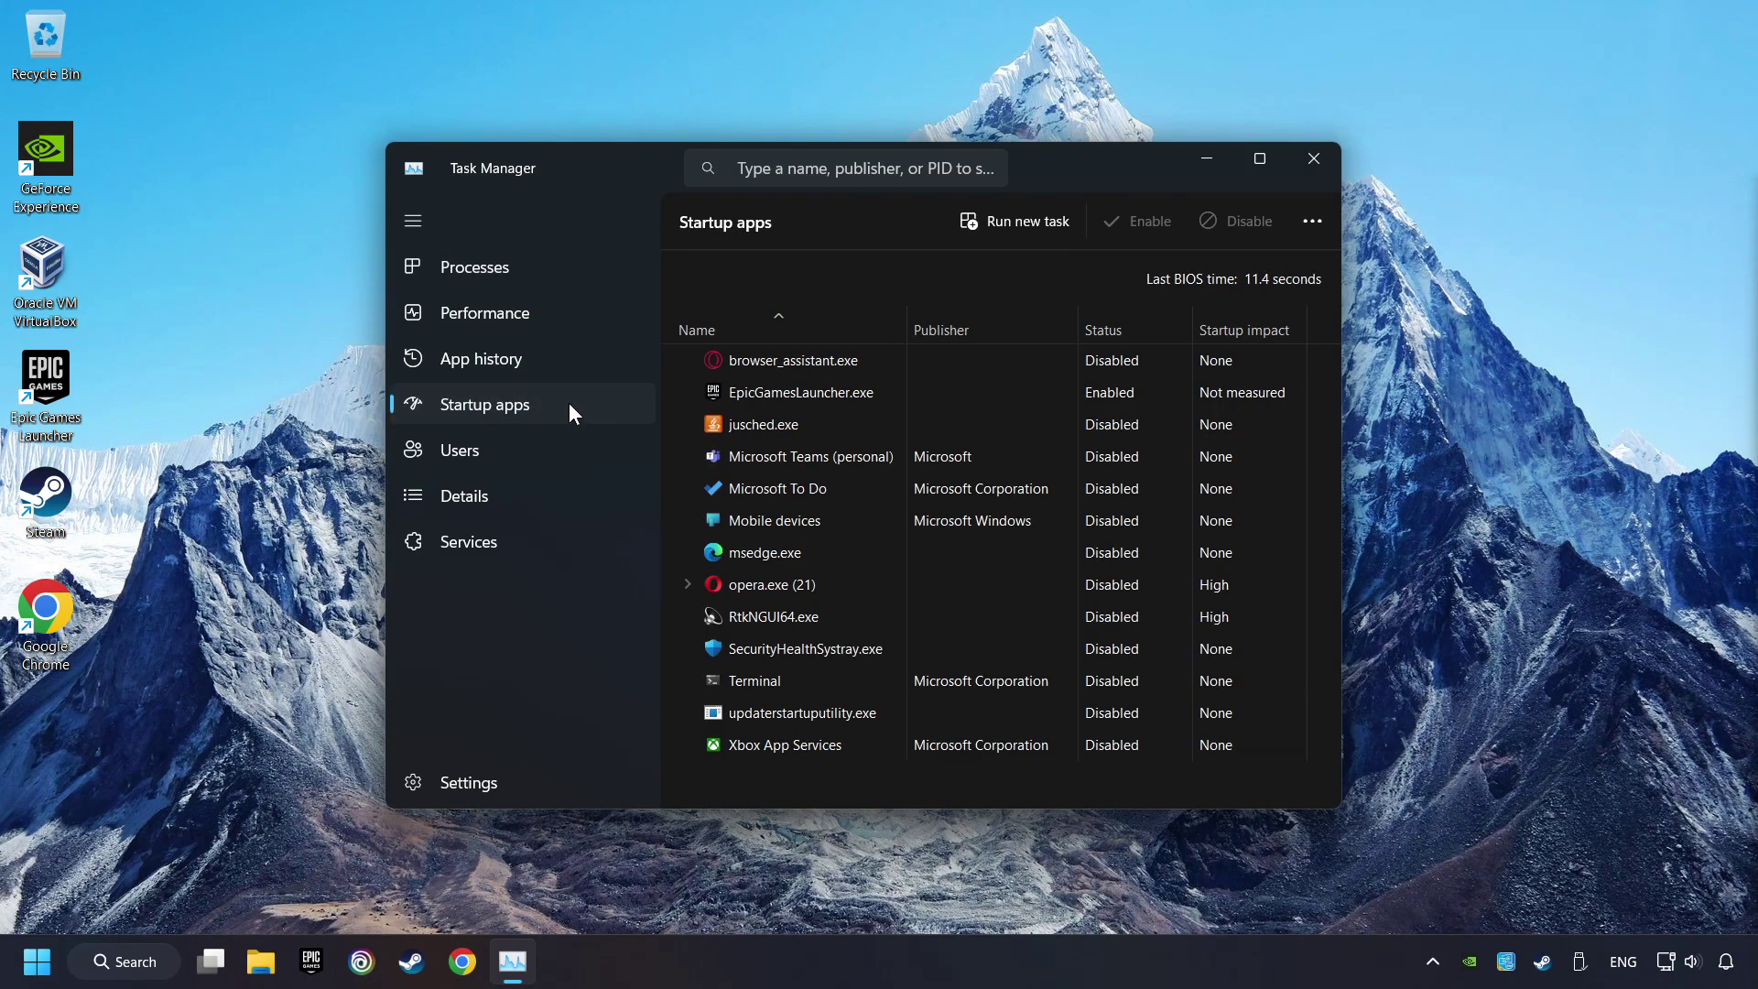
pyautogui.click(947, 396)
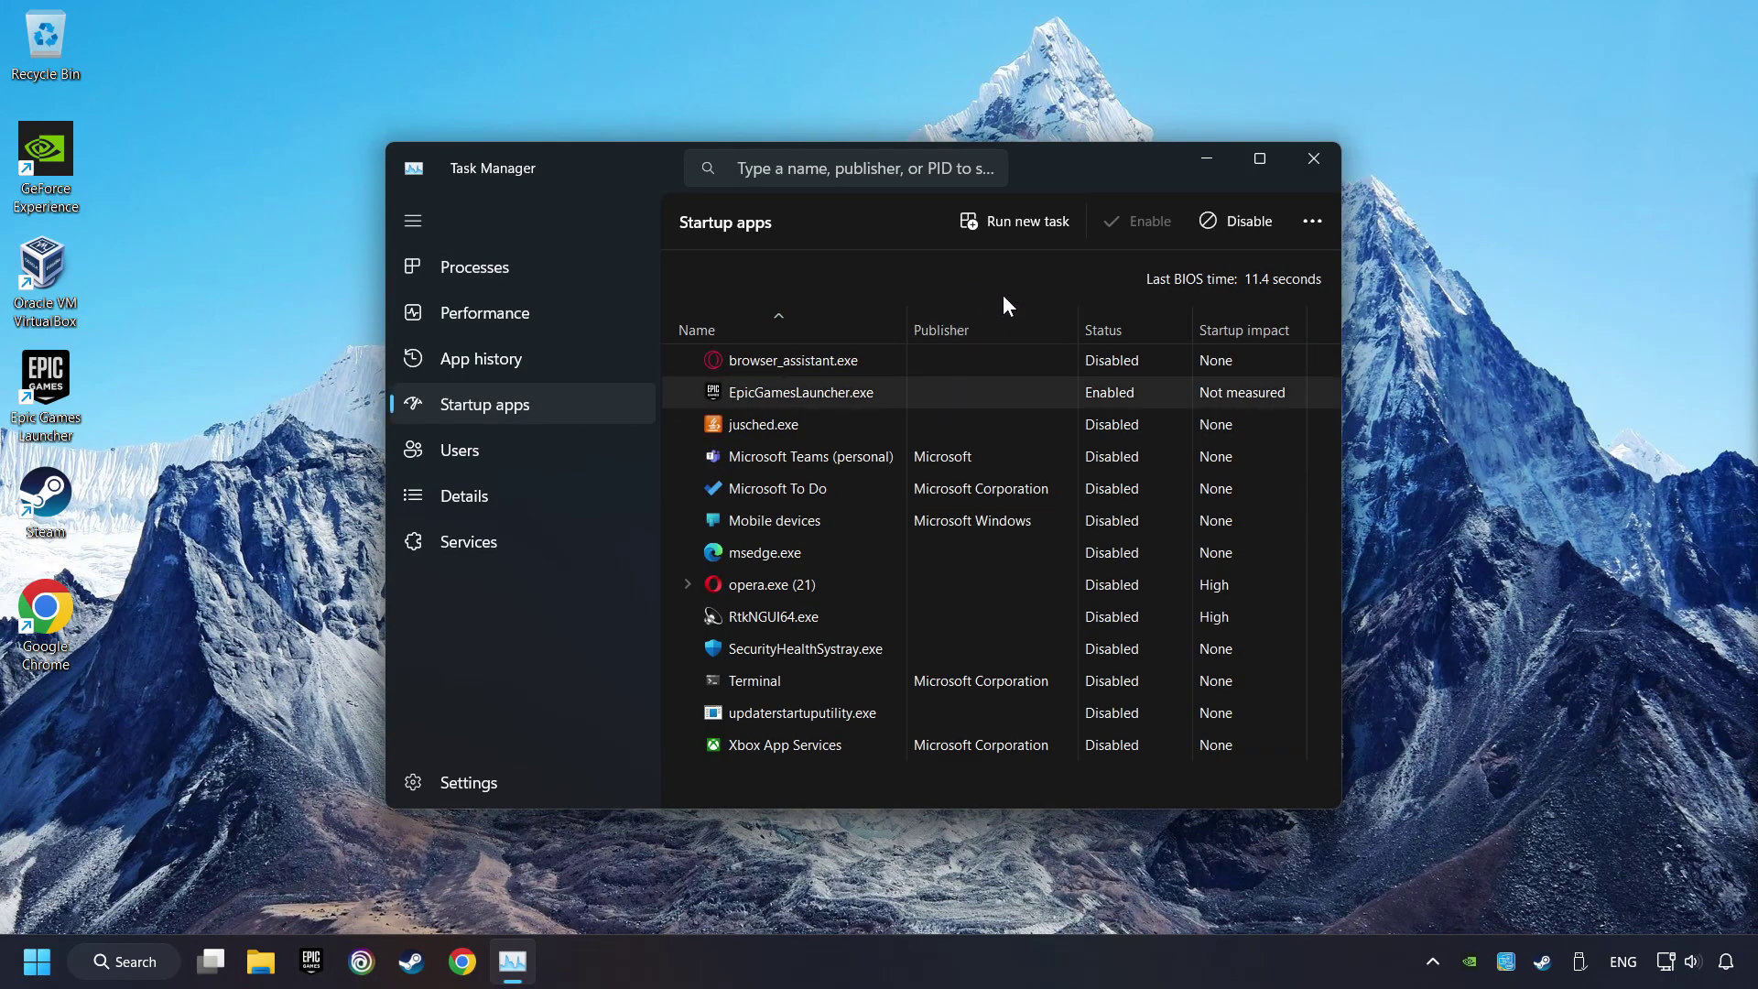
pyautogui.click(1229, 233)
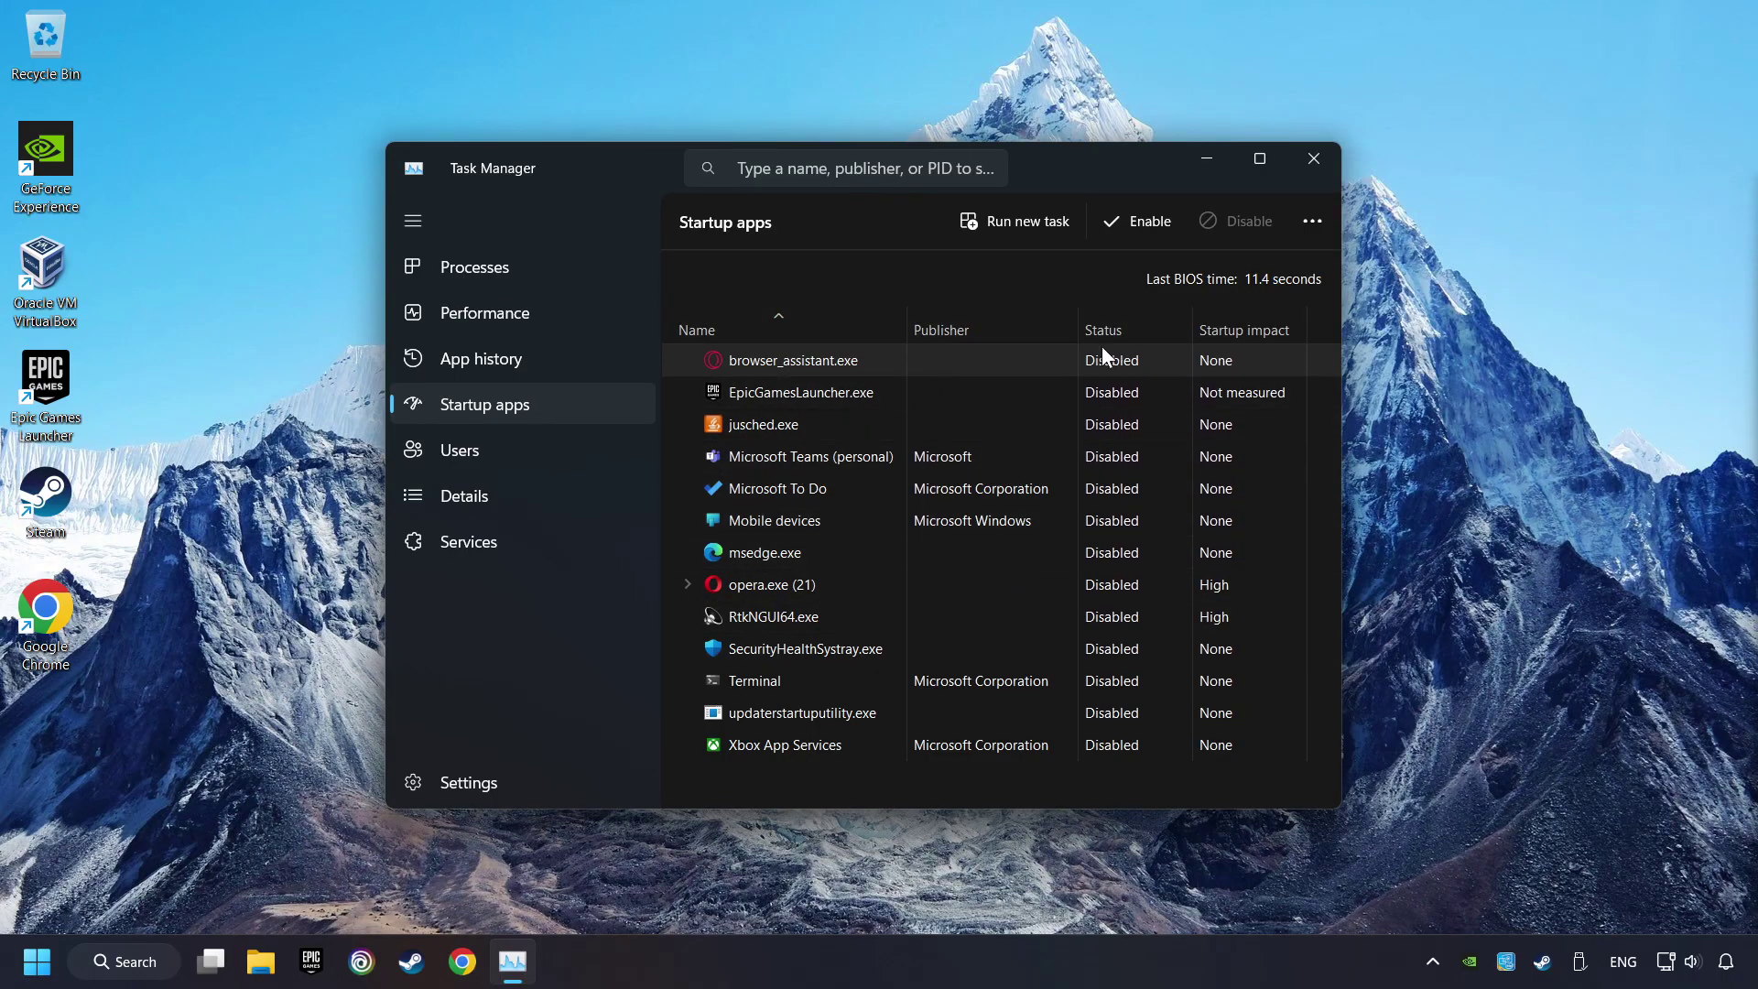
pyautogui.click(1317, 160)
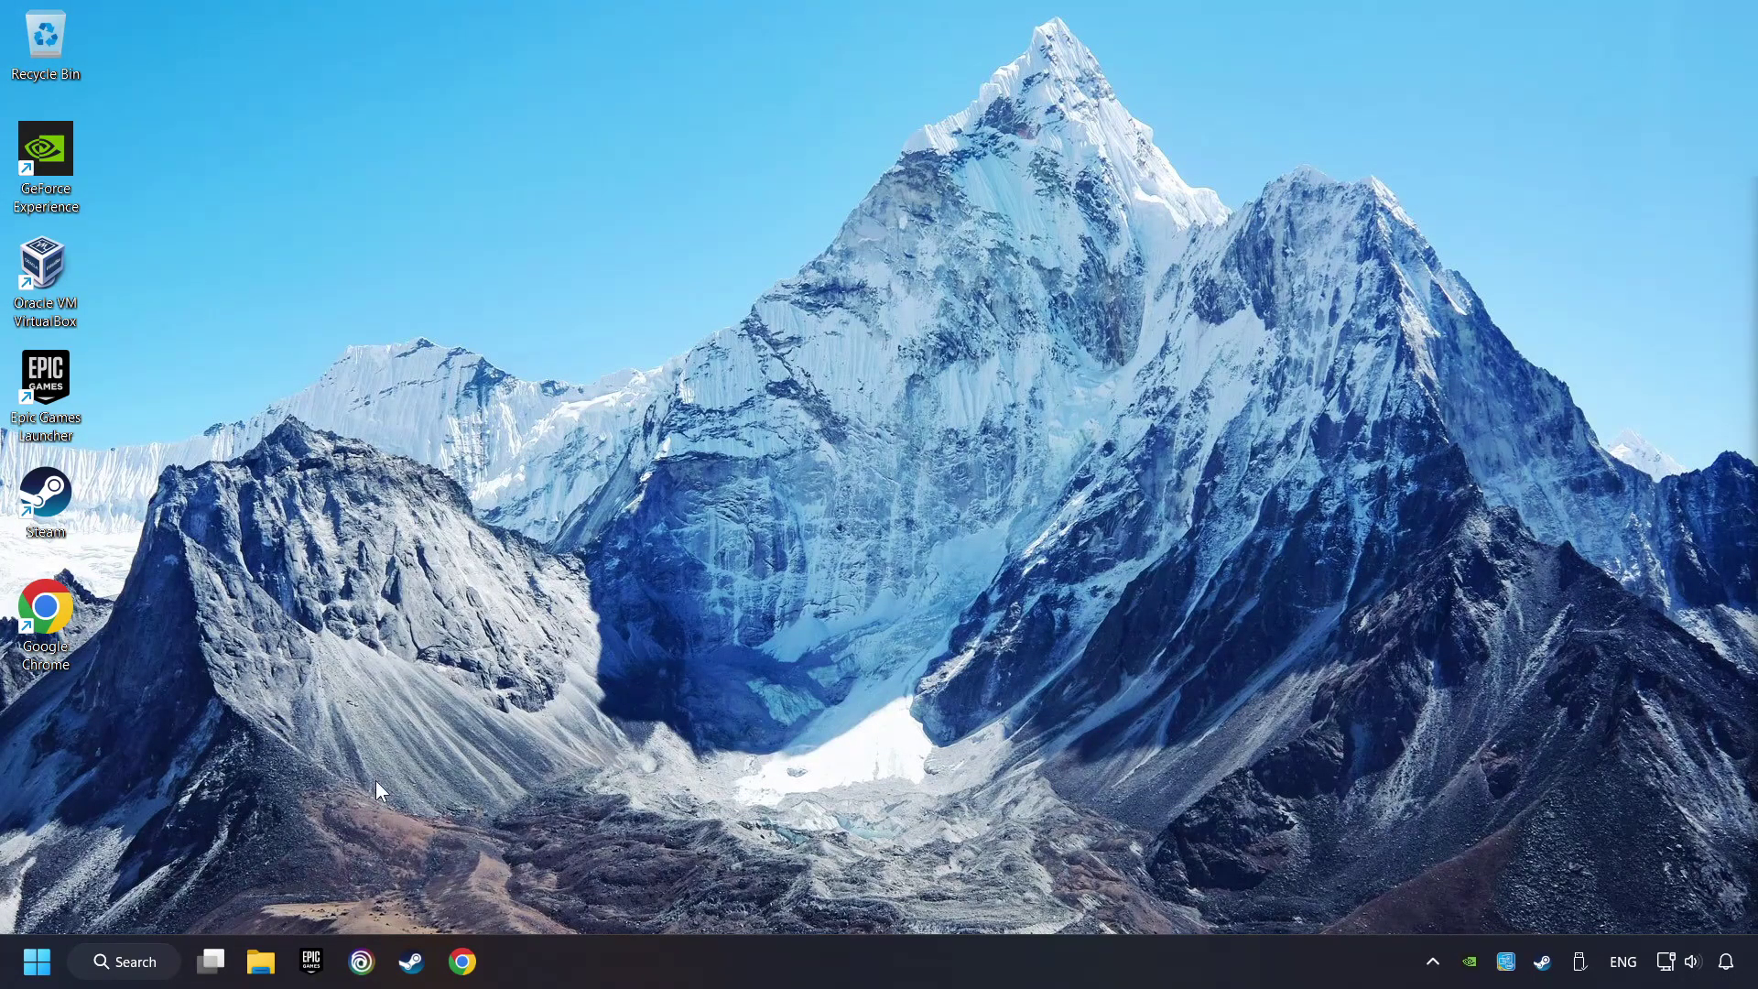
# - Open Windows Security's Virus & threat protection settings and go to Add or remove exclusions
pyautogui.click(146, 970)
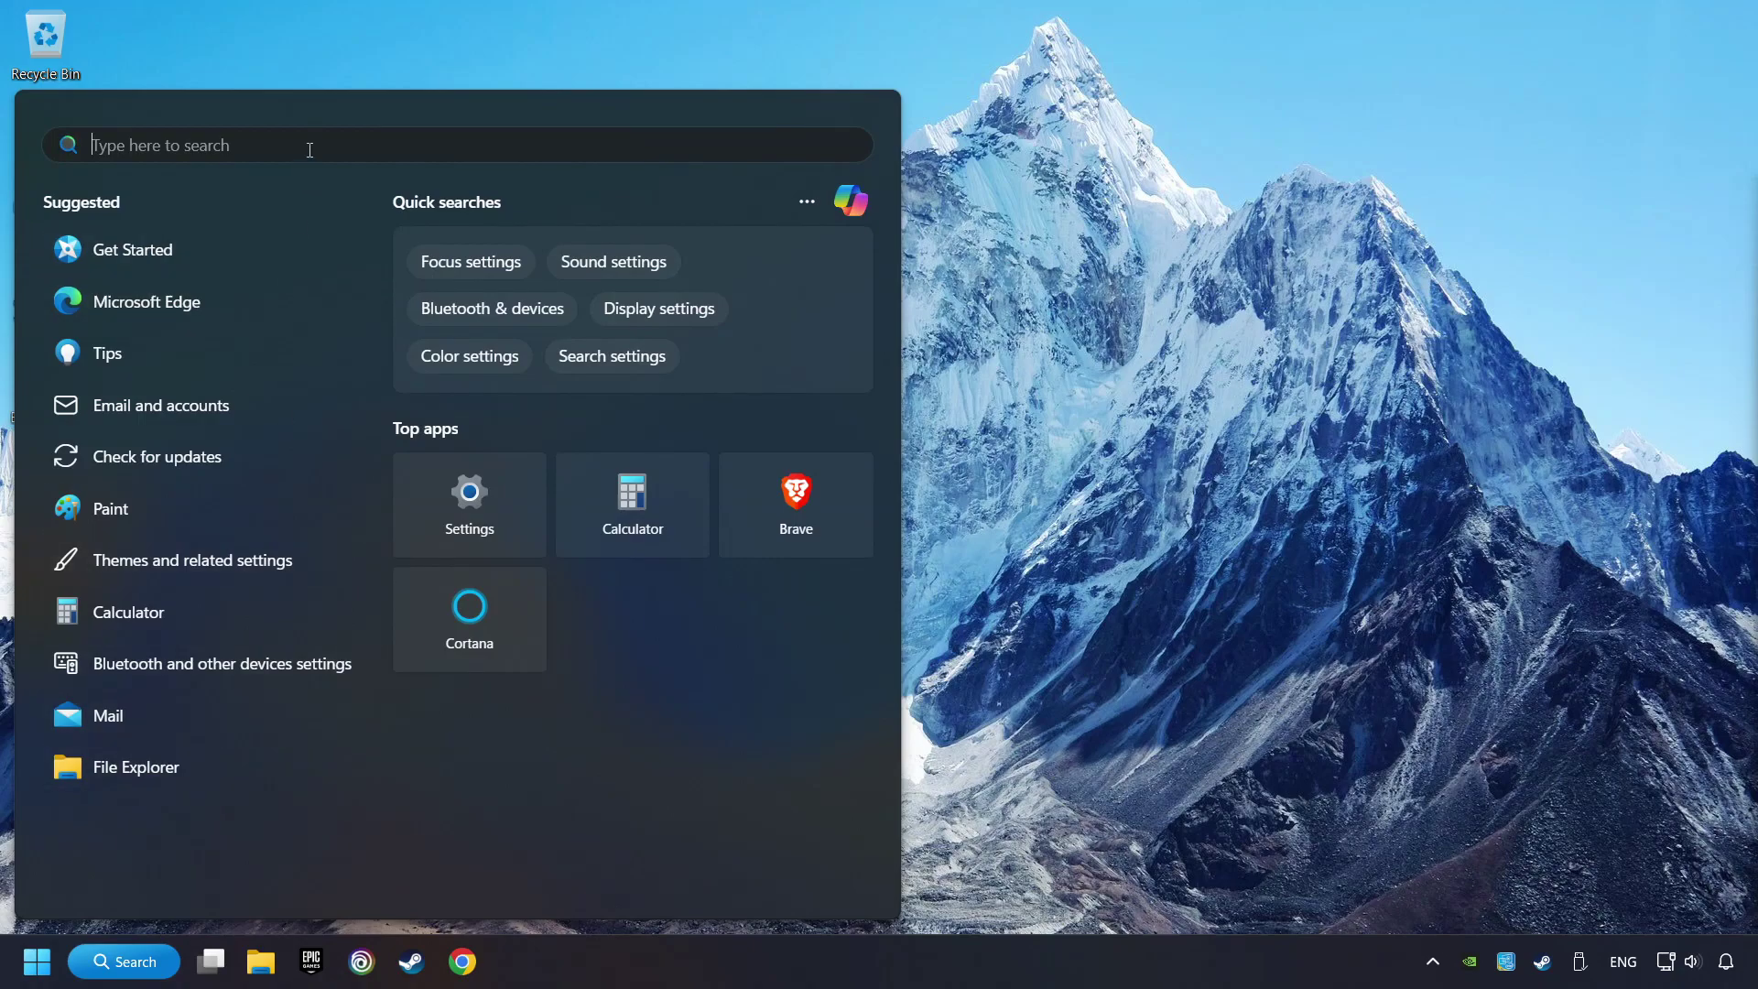
pyautogui.write('windows se')
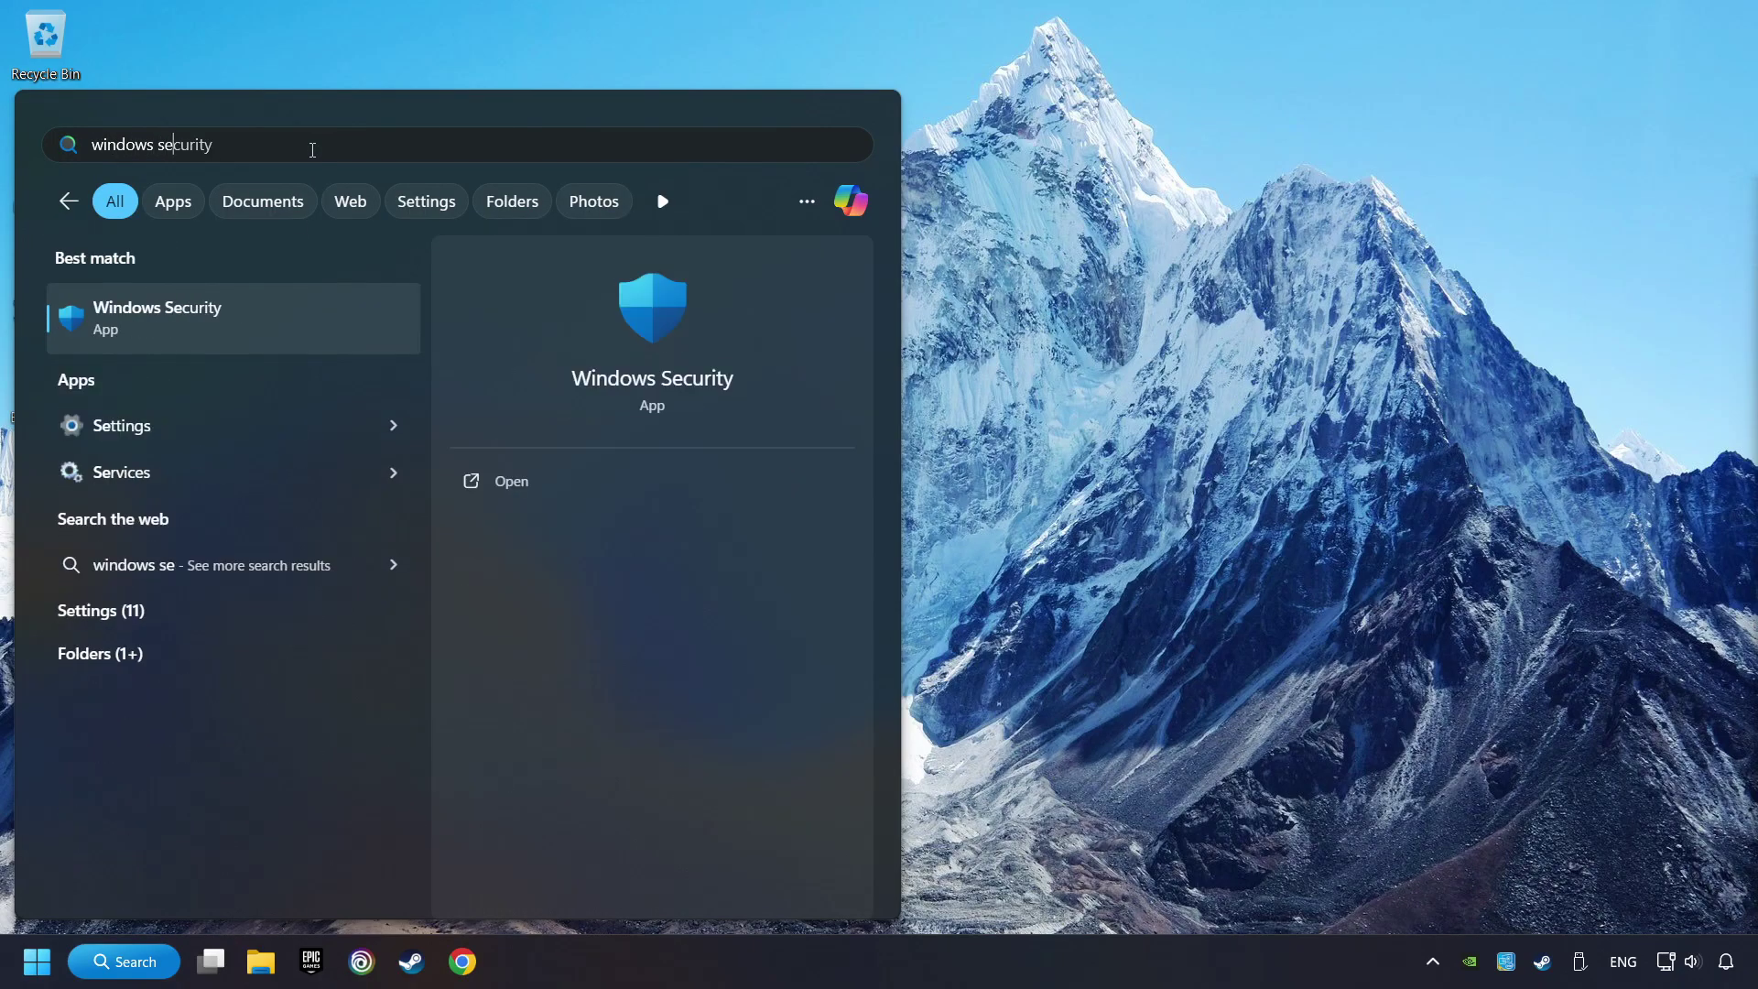
pyautogui.write('curity')
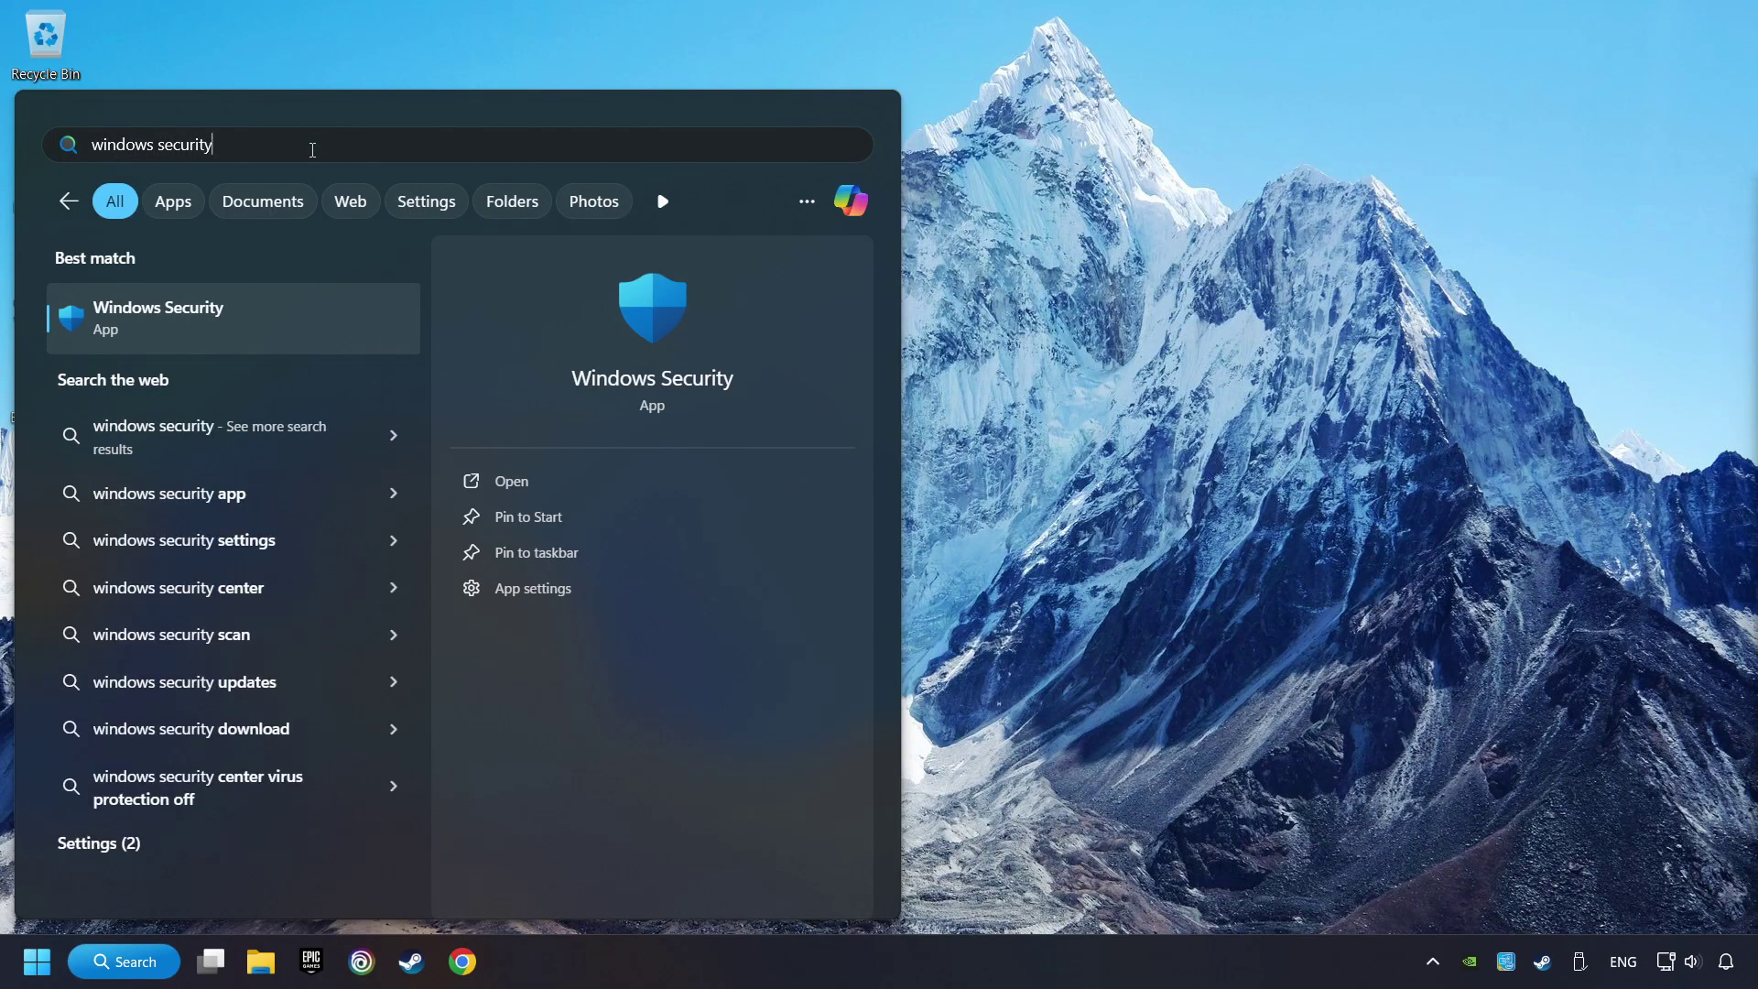
pyautogui.click(354, 321)
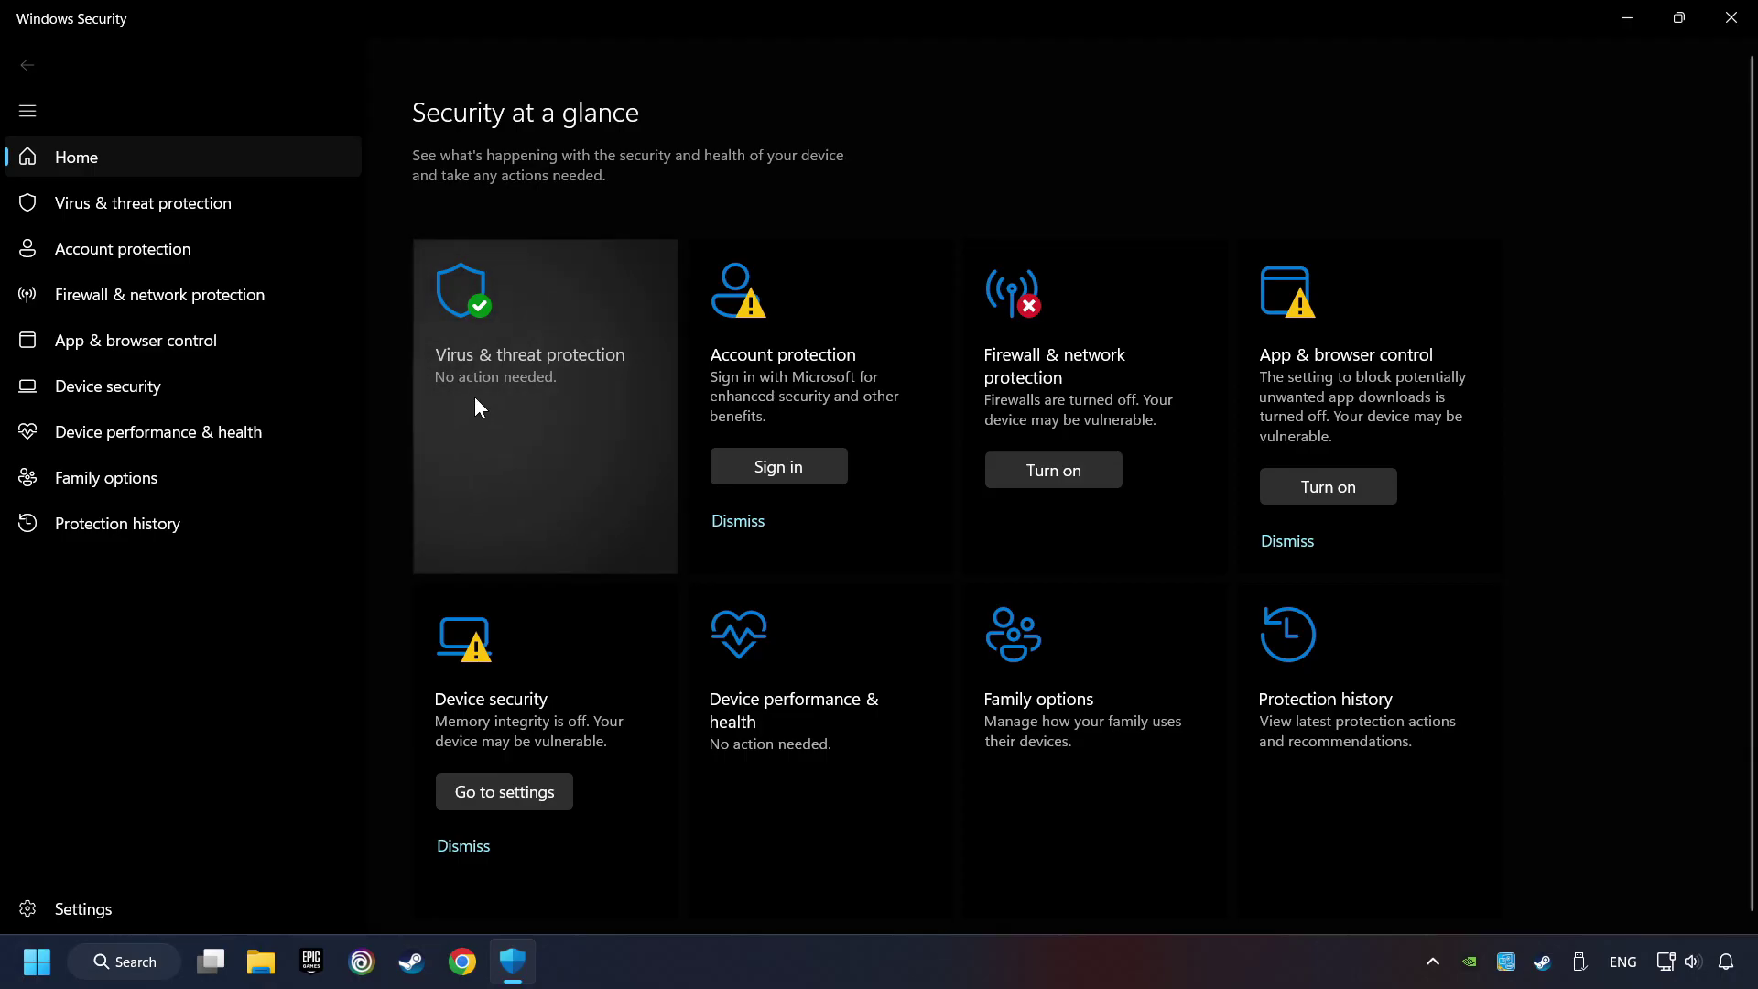
pyautogui.click(571, 400)
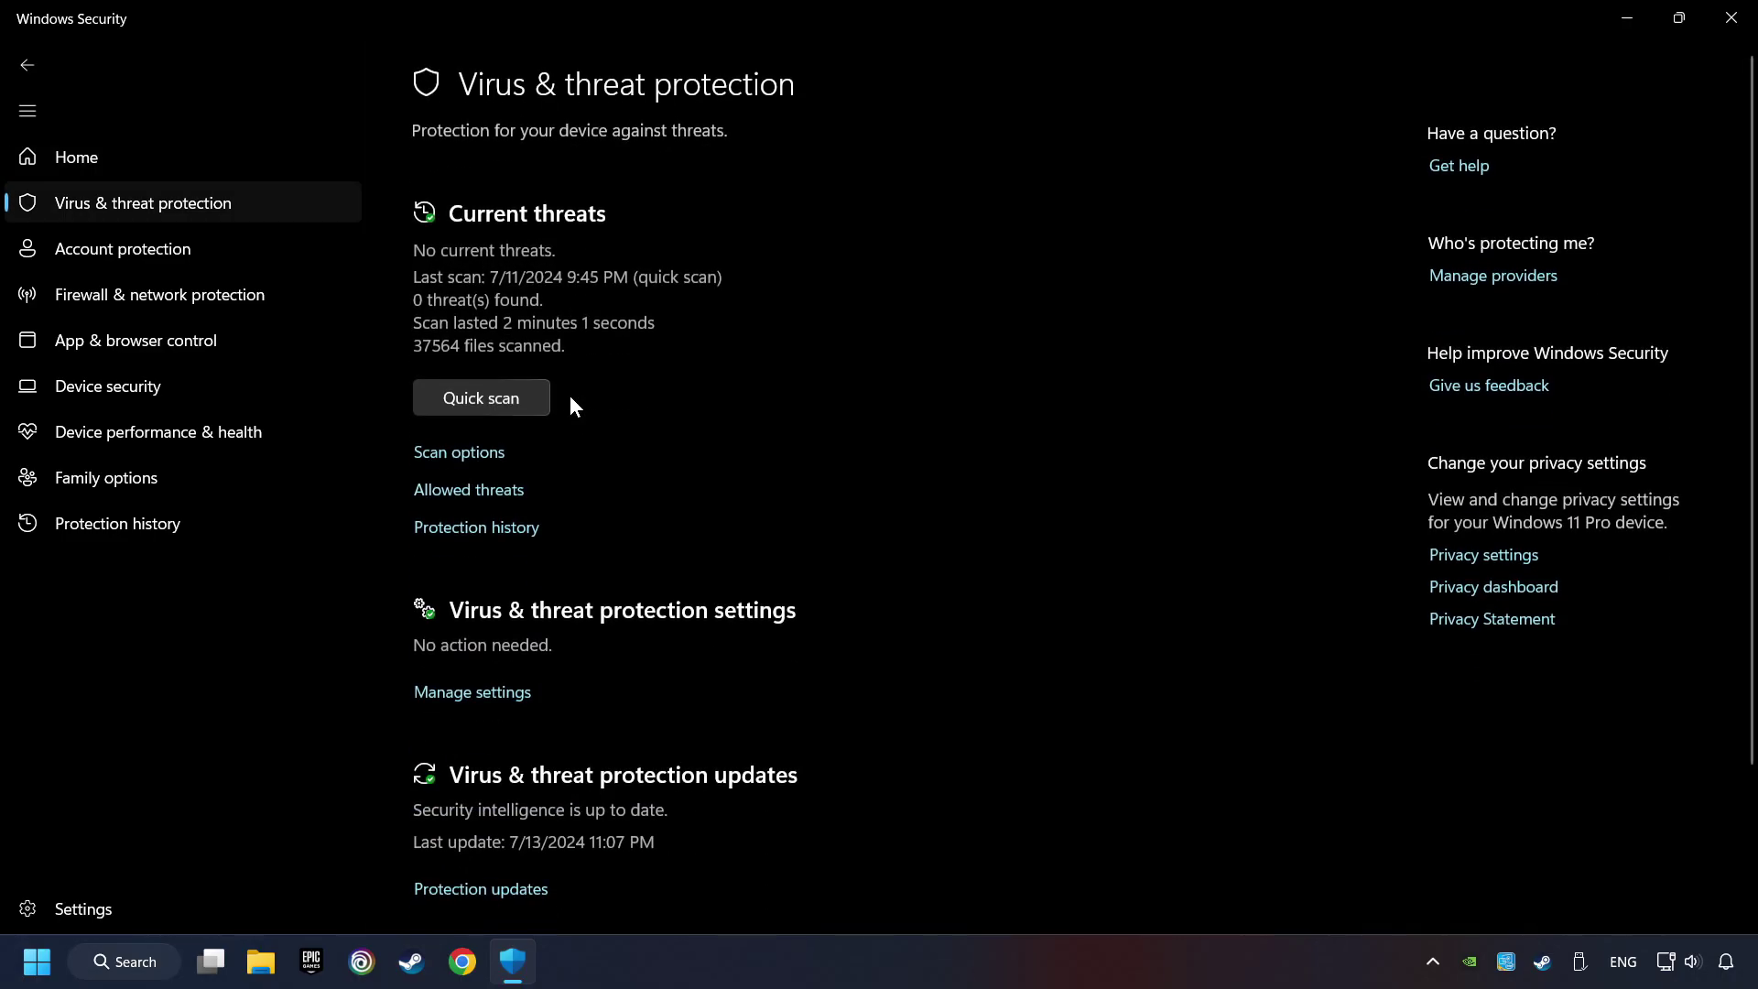
pyautogui.scroll(-2, 597, 452)
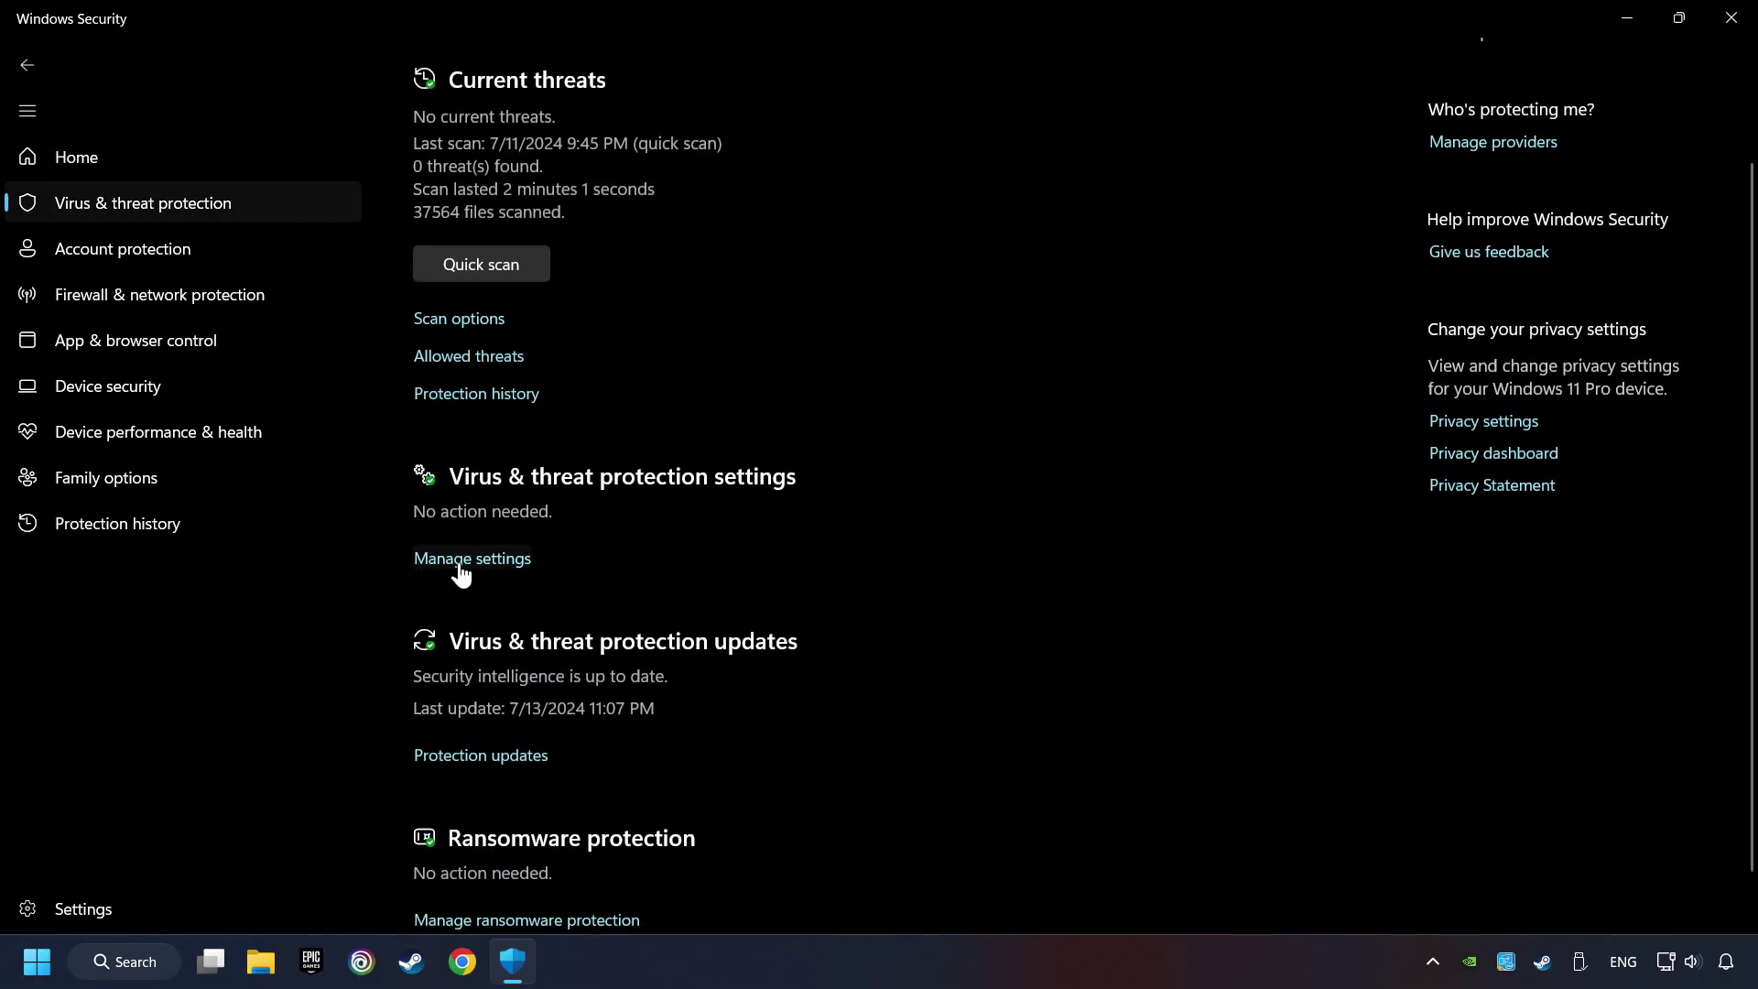
pyautogui.click(509, 562)
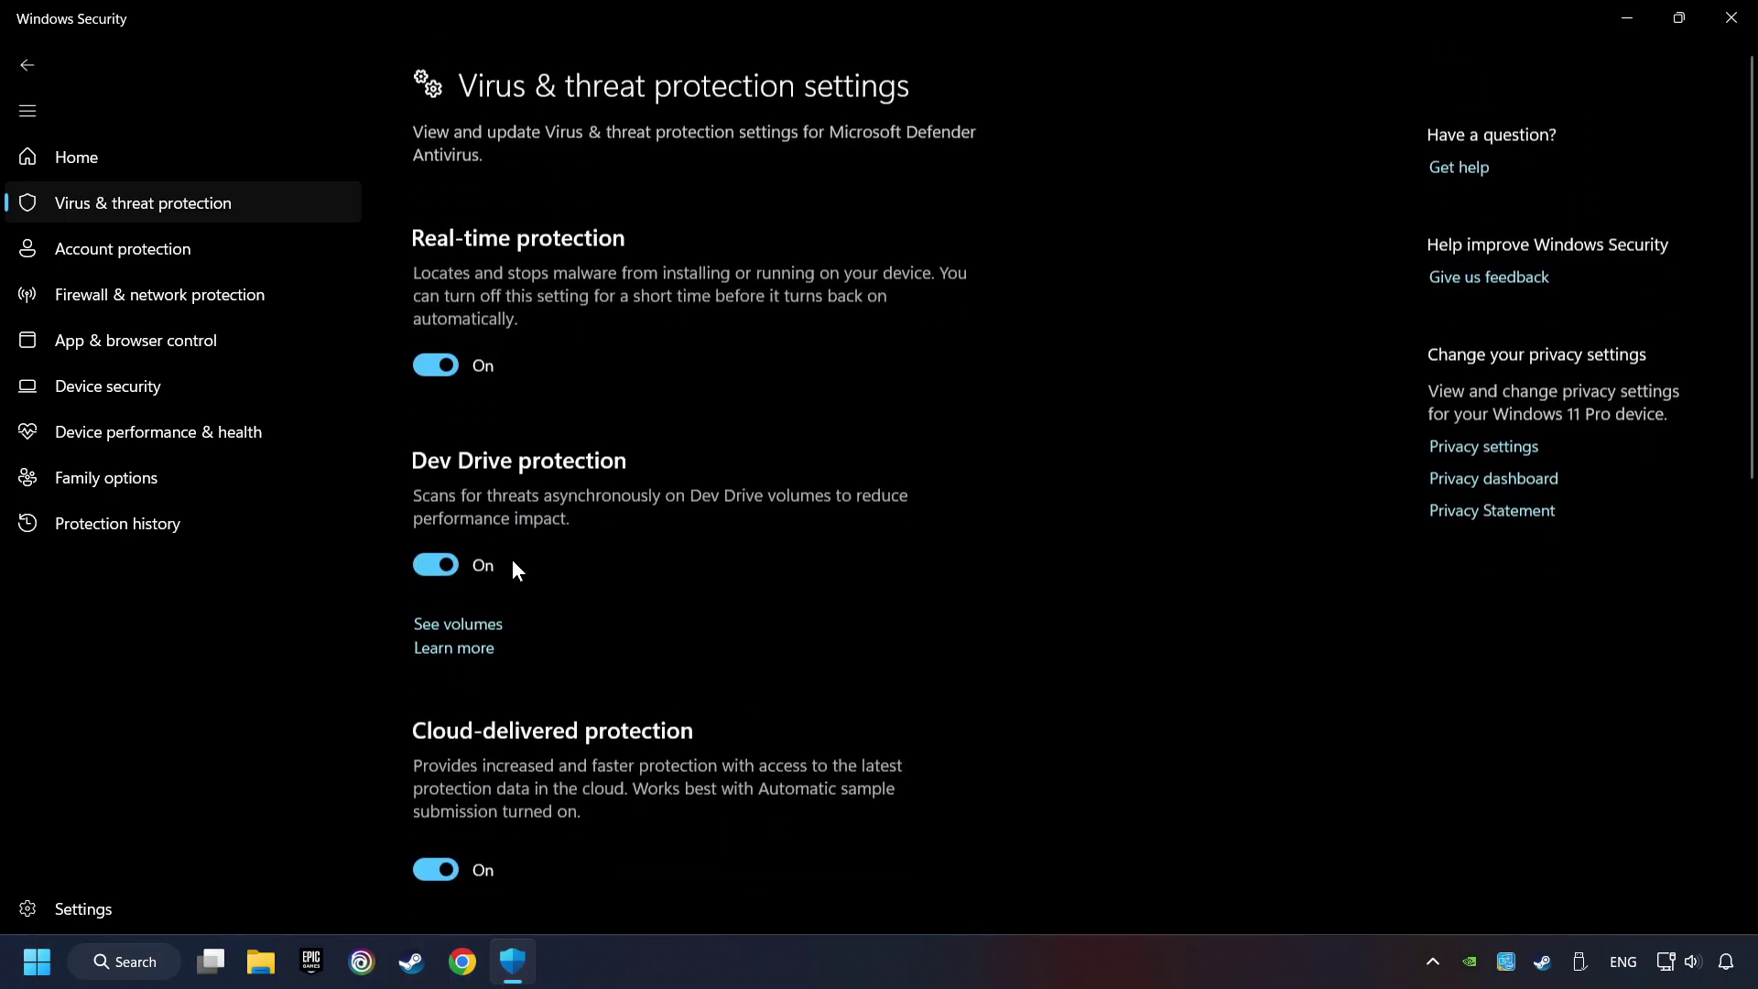
pyautogui.scroll(-10, 534, 565)
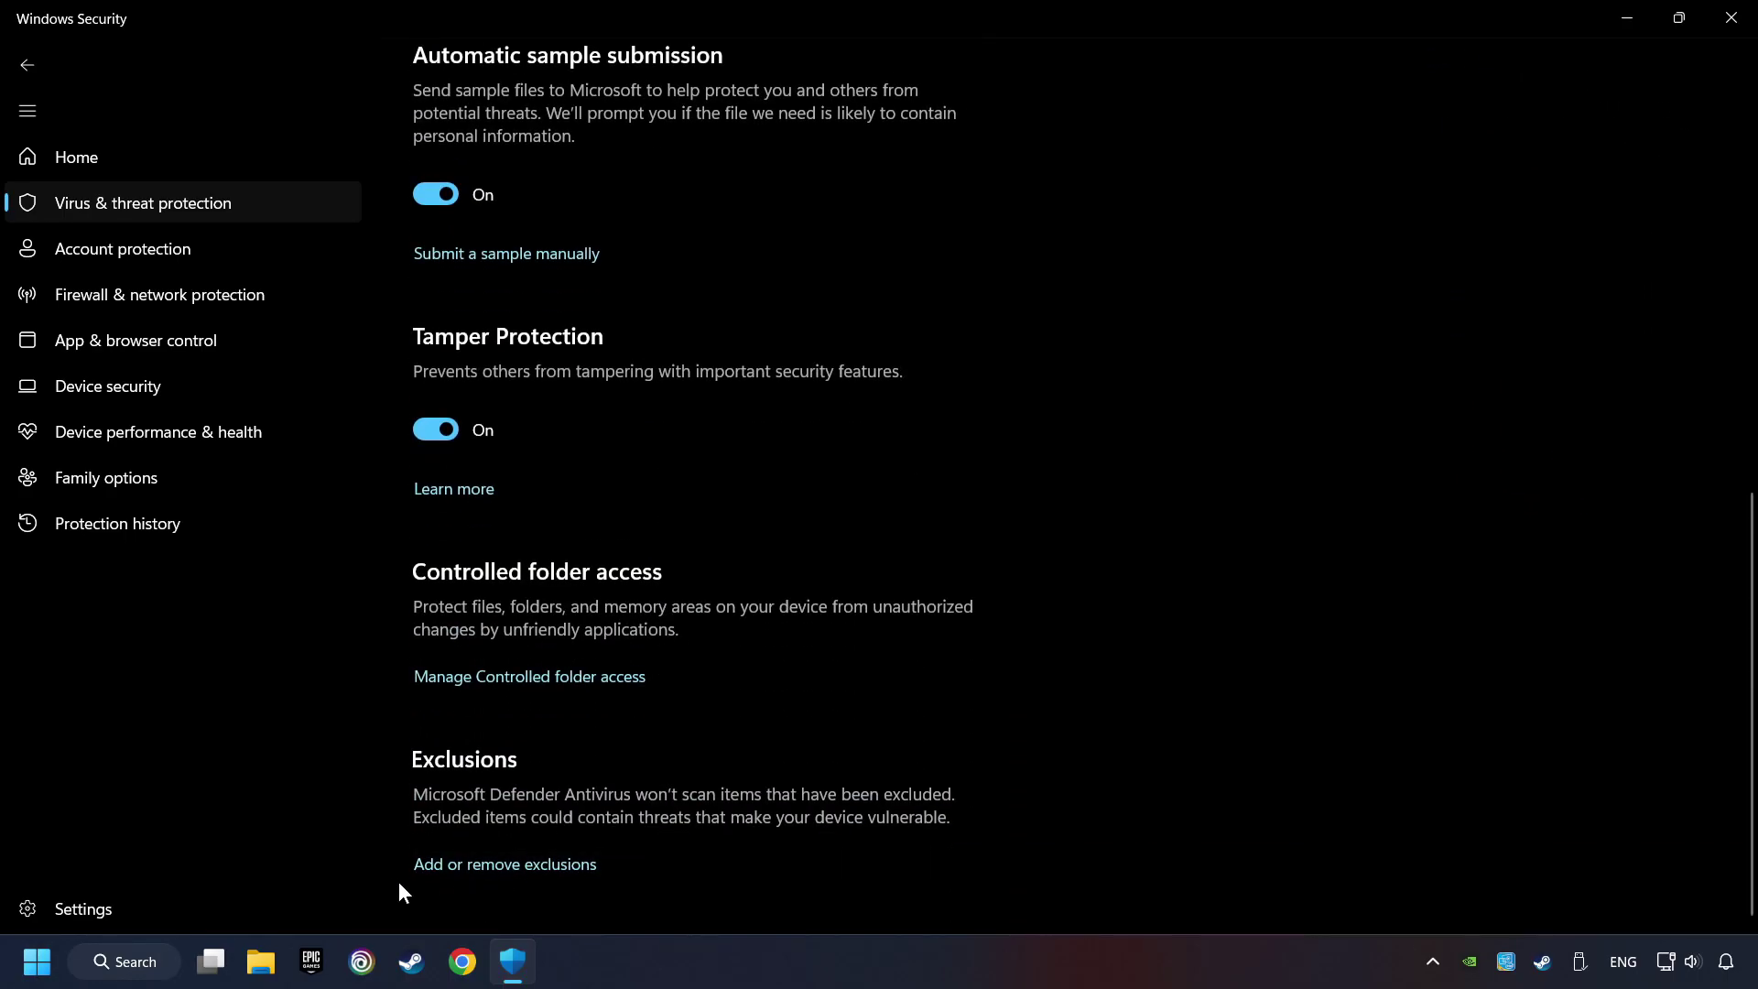
pyautogui.click(529, 867)
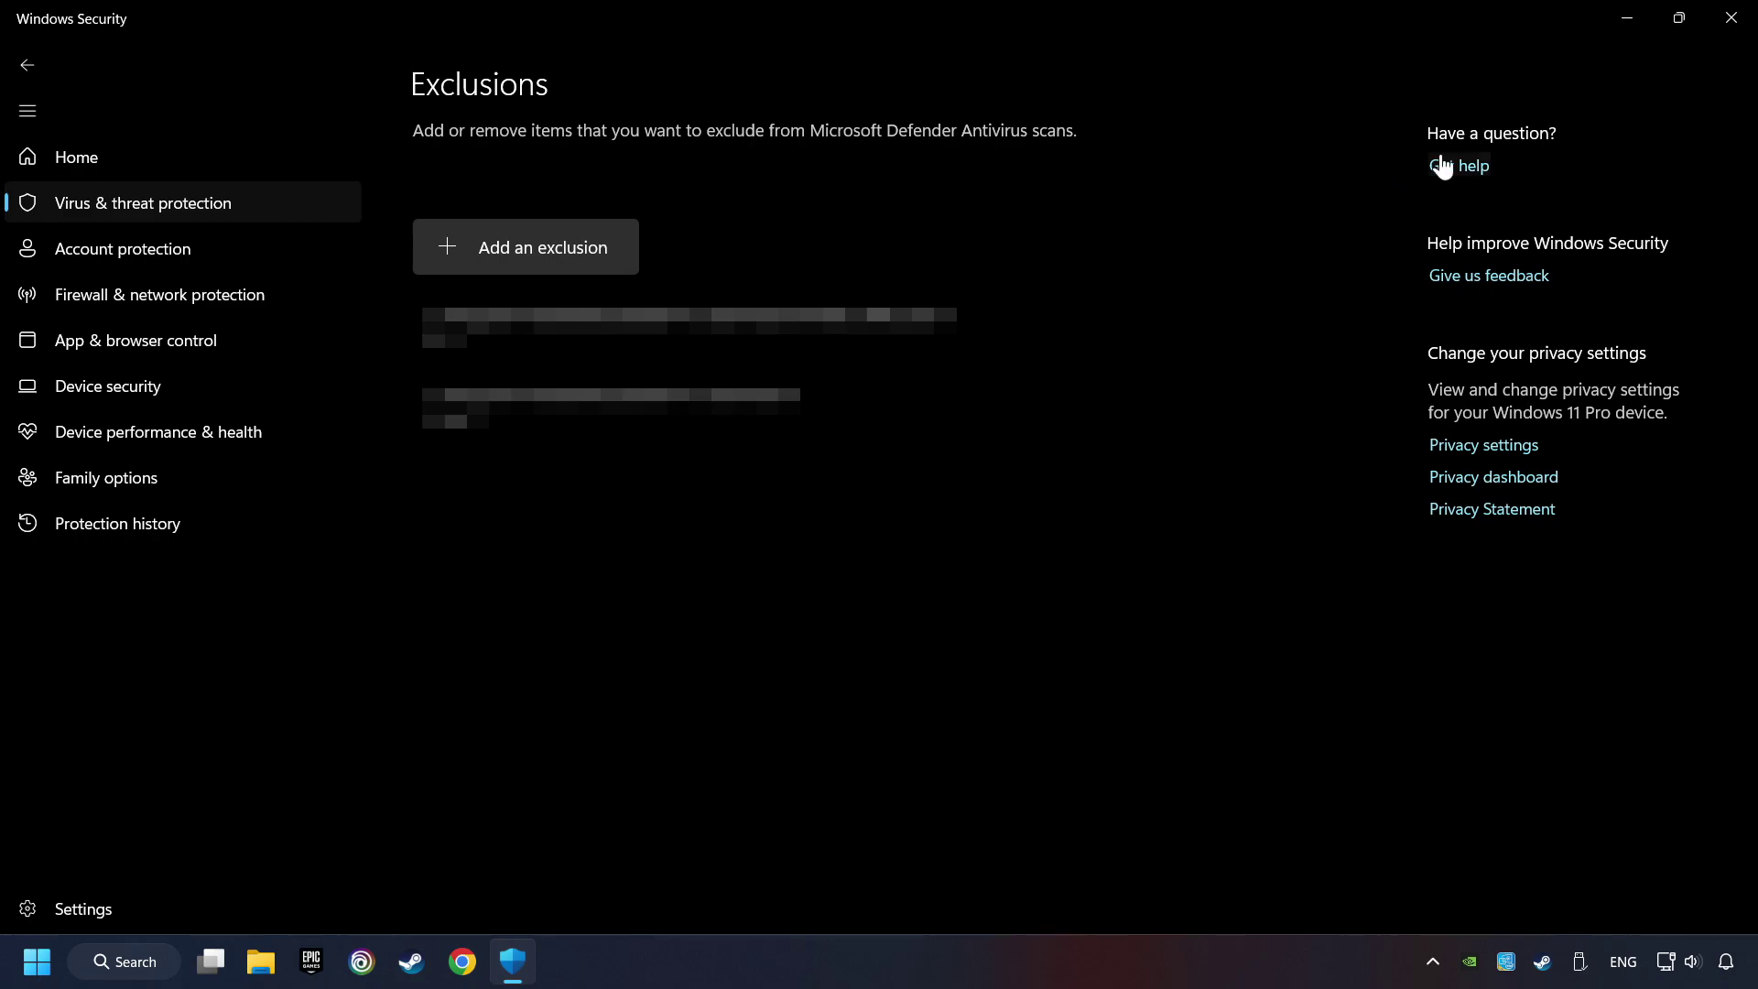
# - Launch Command Prompt as administrator from a Windows search for cmd
pyautogui.click(1728, 31)
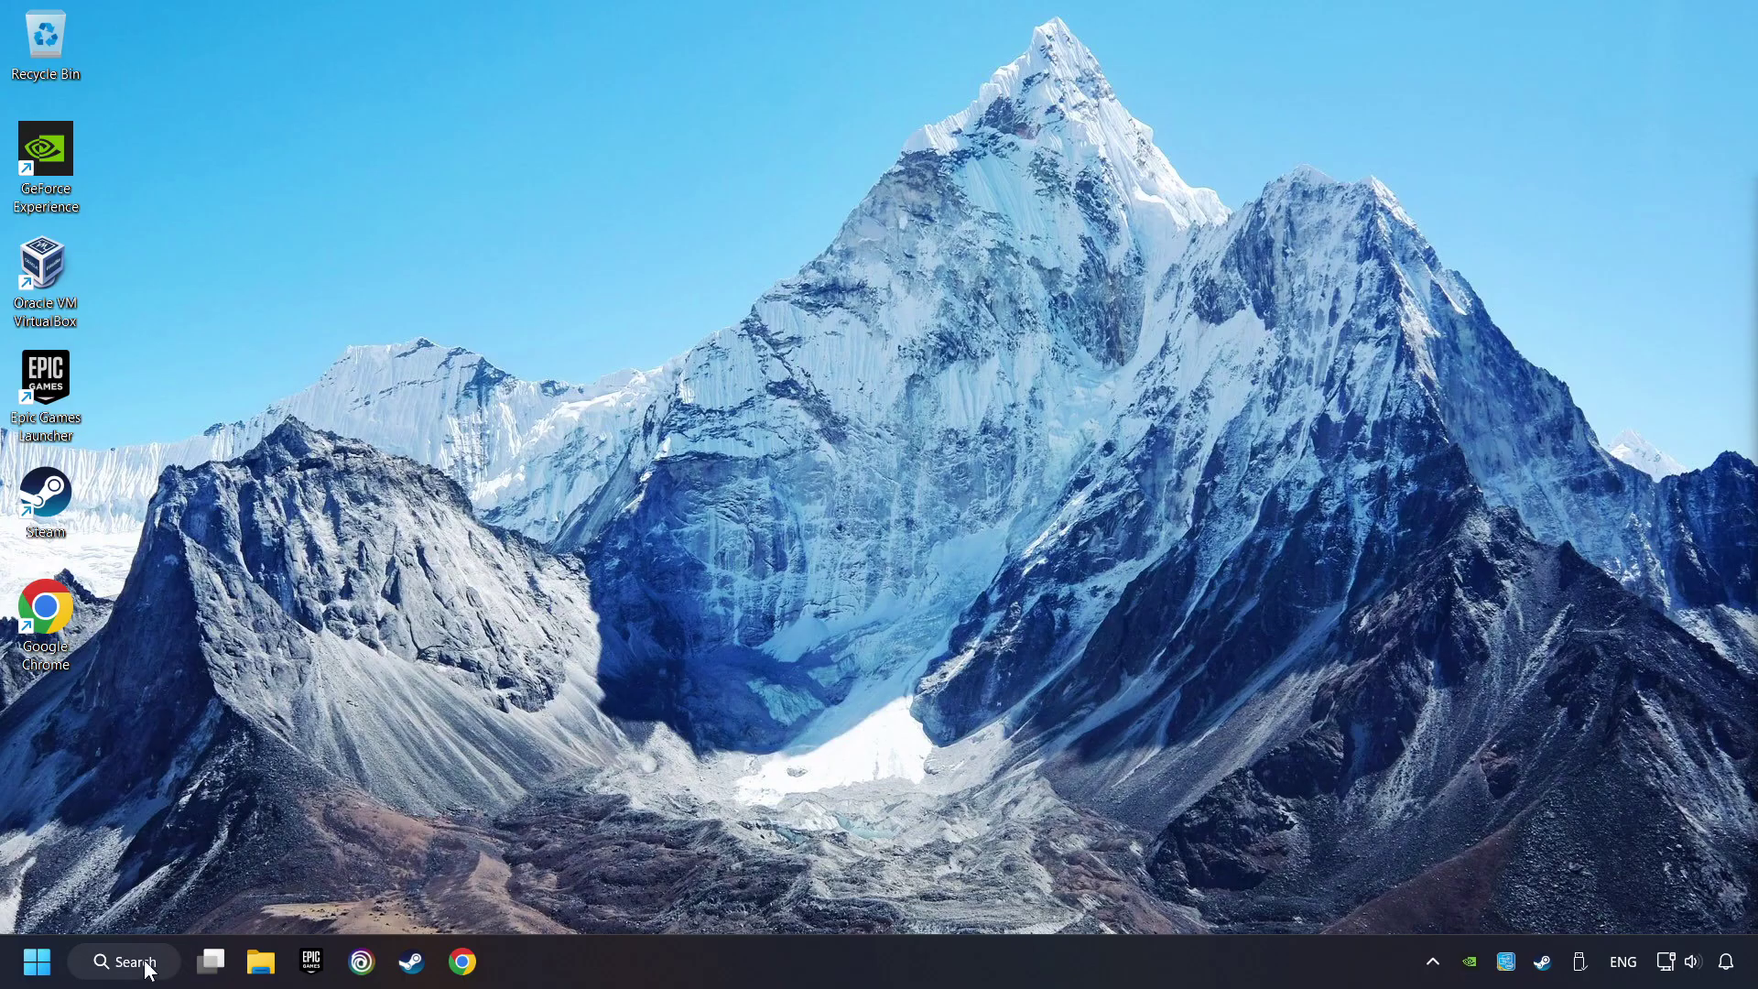
pyautogui.click(126, 961)
pyautogui.write('cmd')
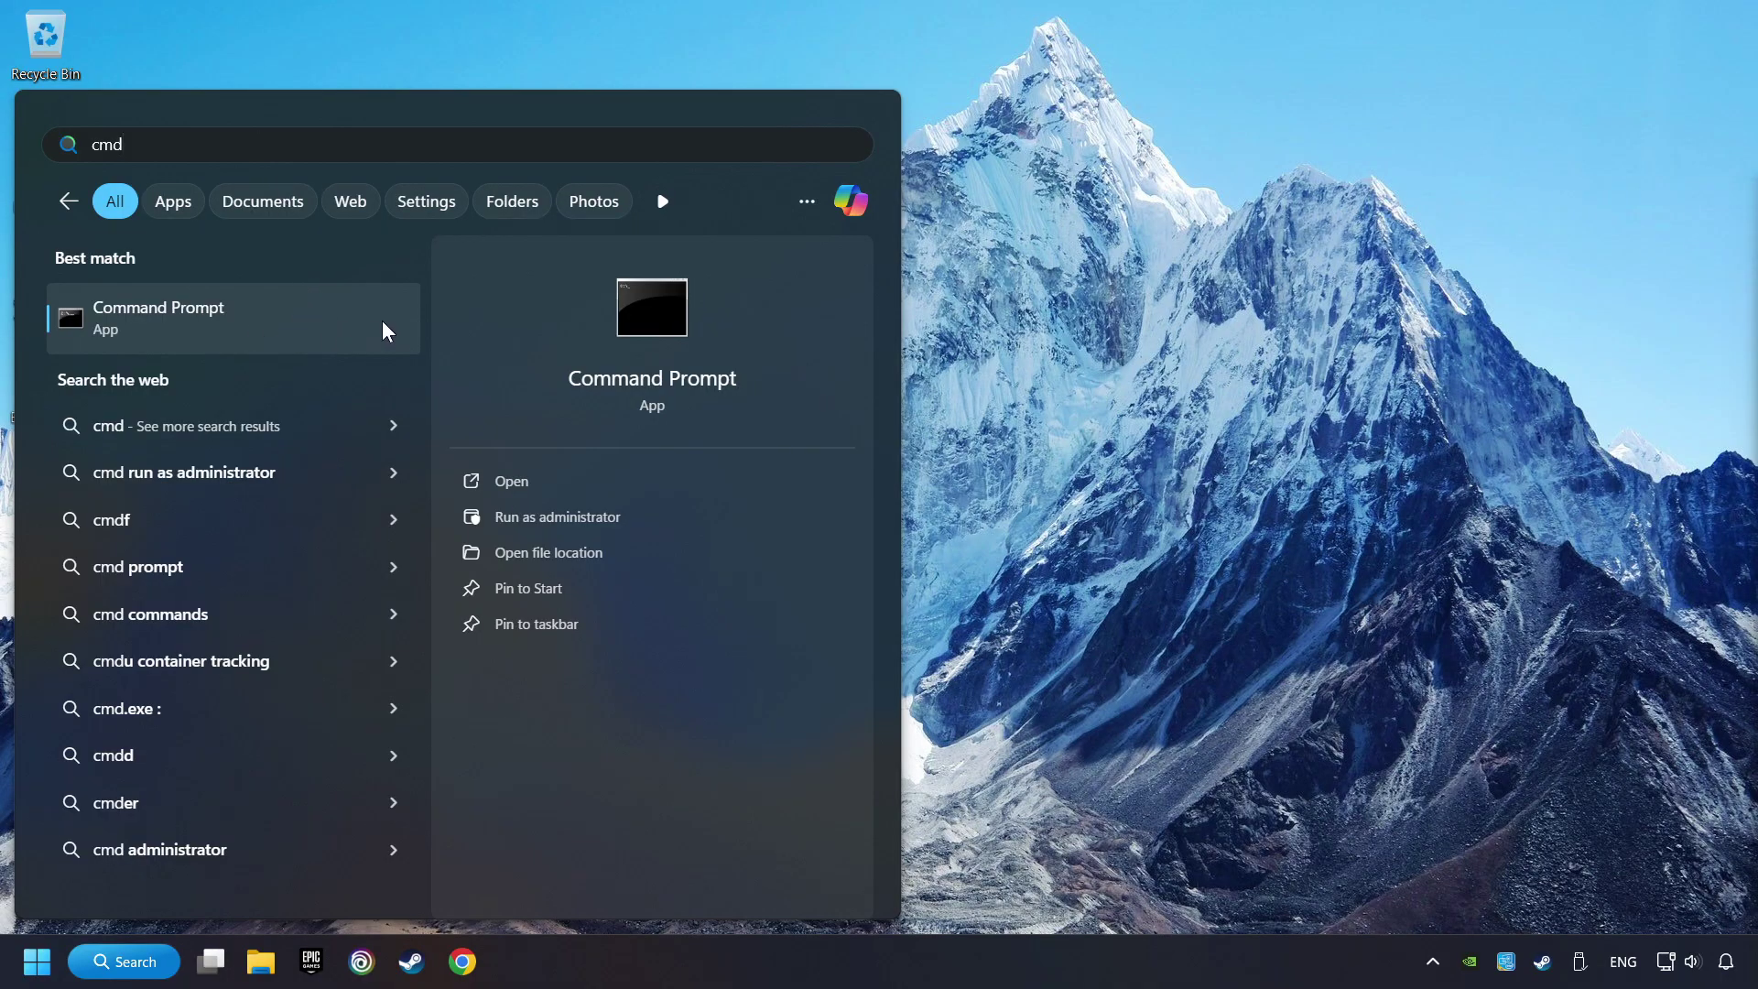
pyautogui.rightClick(365, 317)
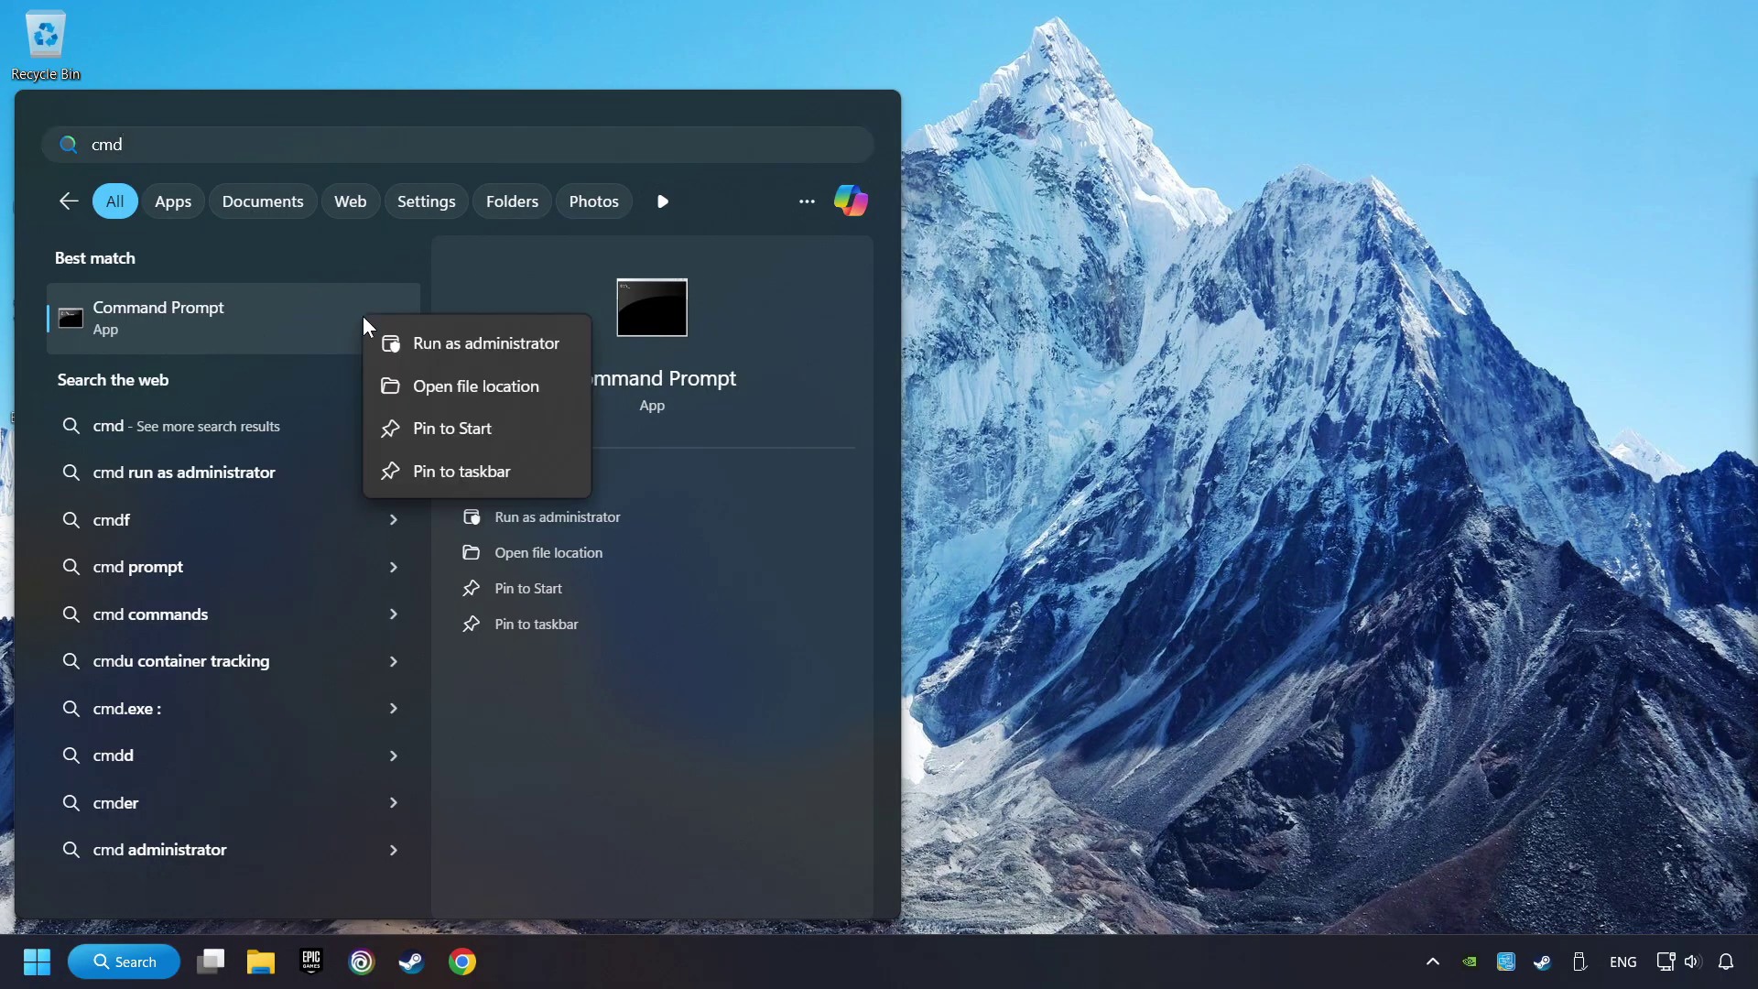
pyautogui.click(467, 344)
pyautogui.moveTo(458, 172); pyautogui.dragTo(662, 224)
# - Run sfc /scannow to start the system file check scan
pyautogui.write('sfc /scannow')
pyautogui.press('Return')
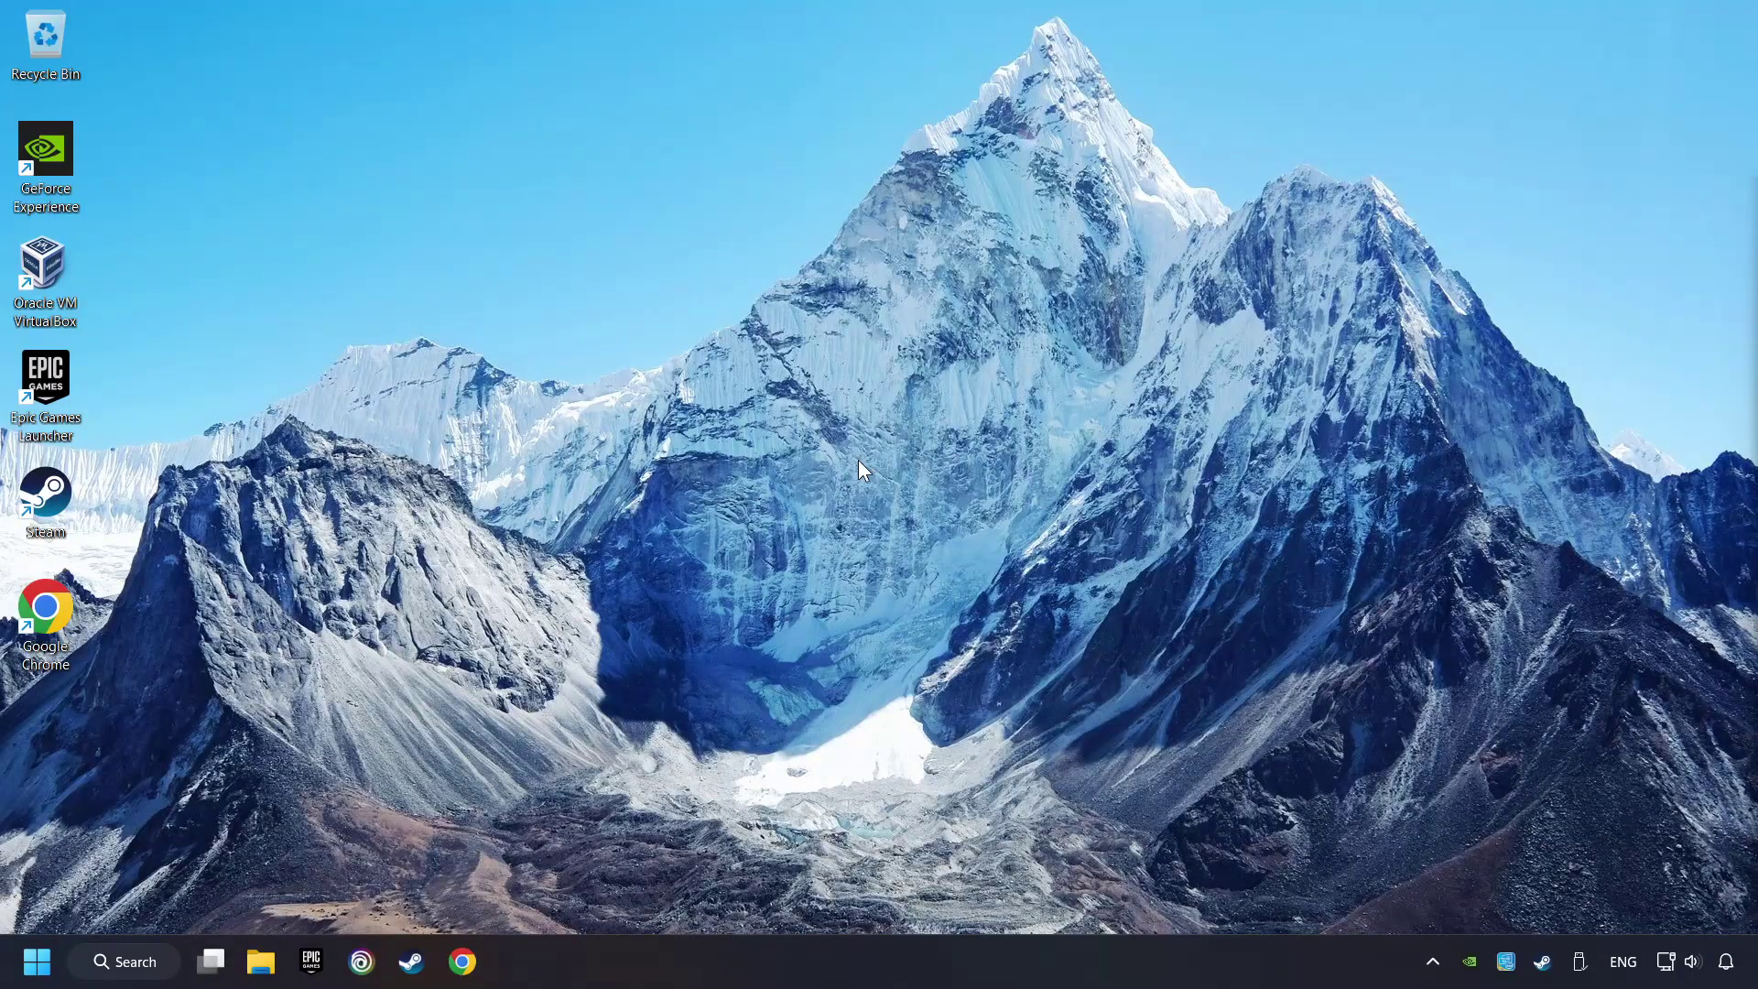
pyautogui.press('super')
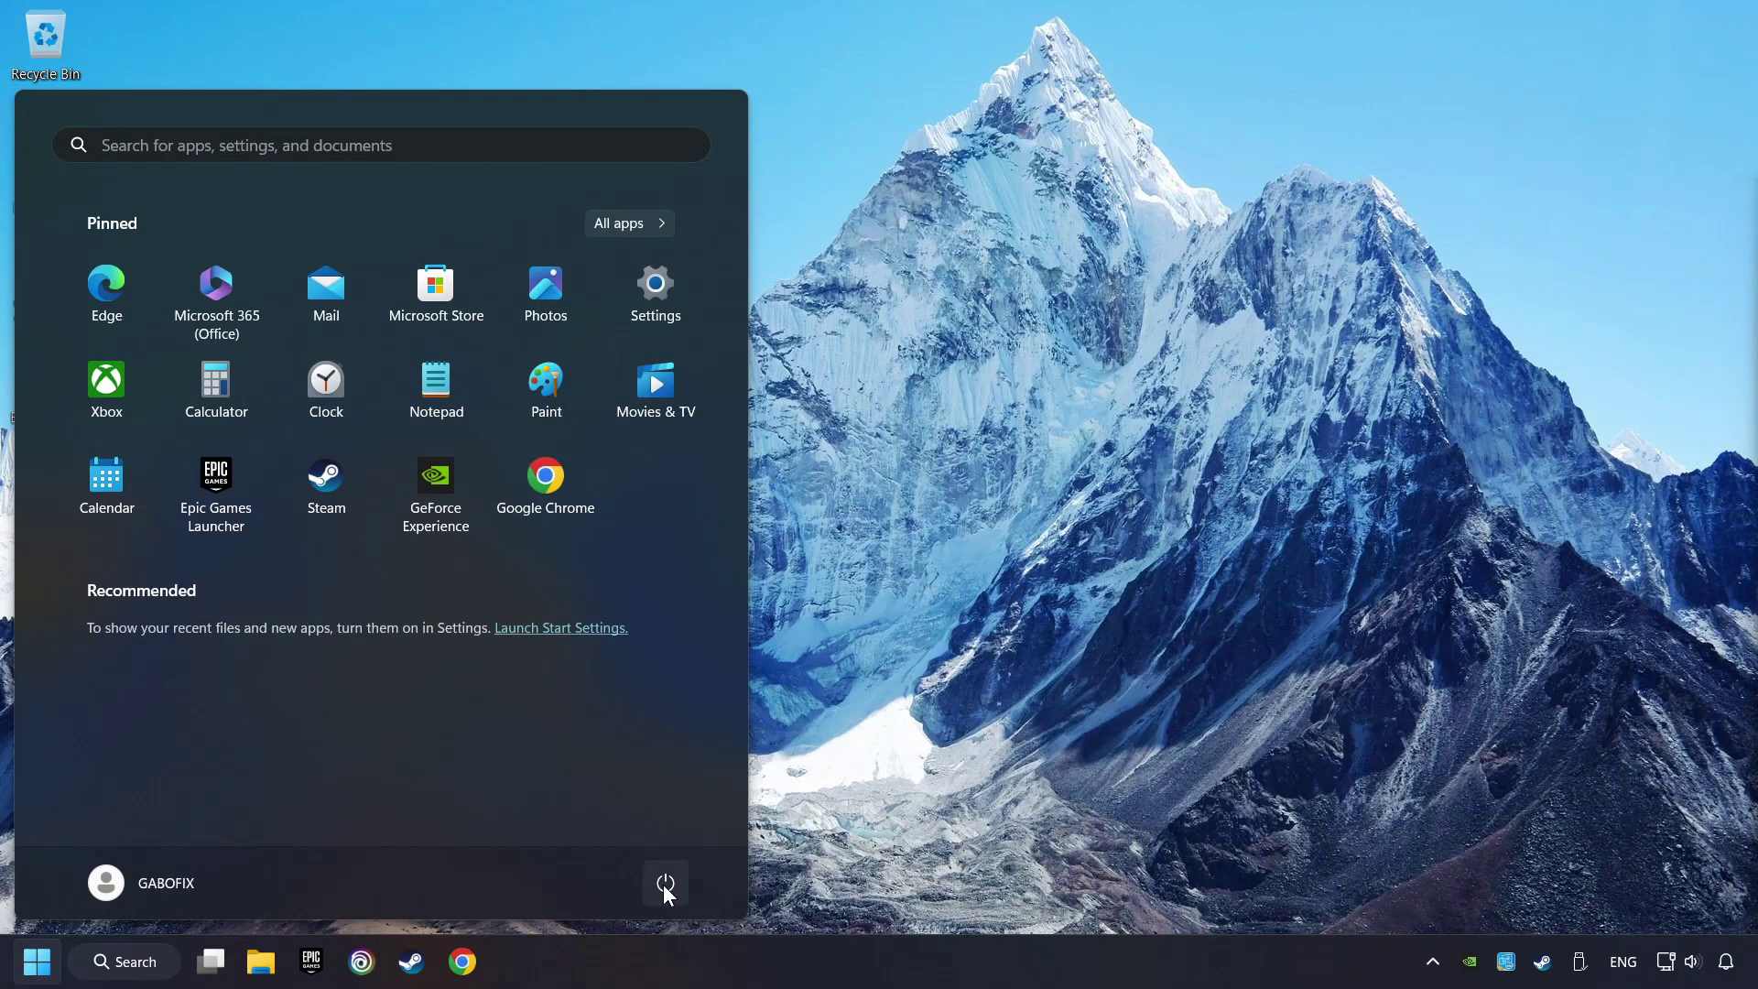